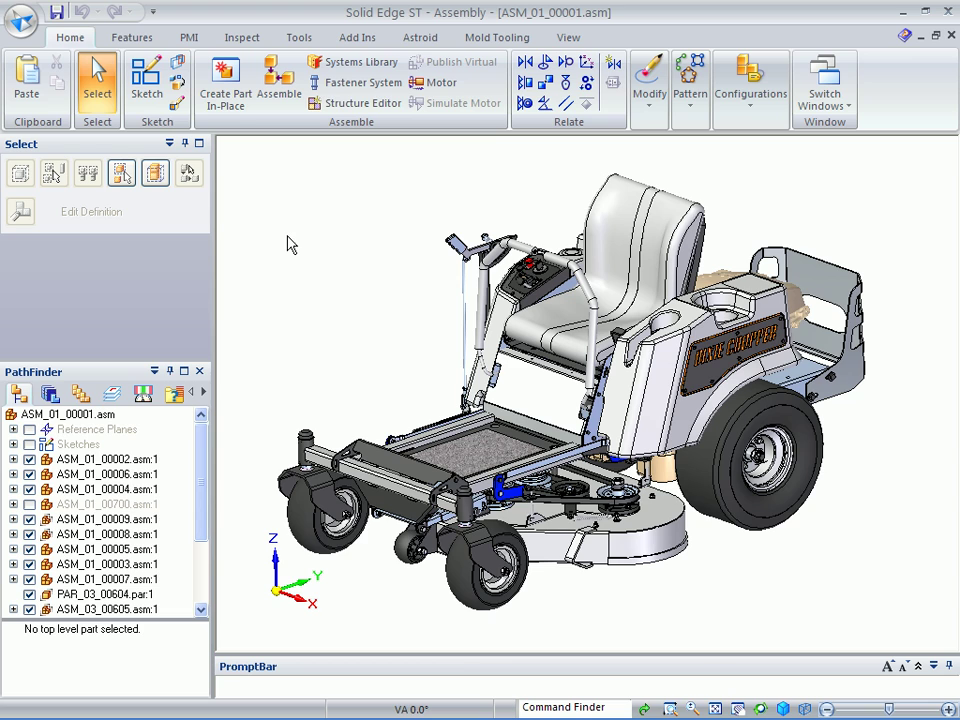
Select AutoCAD_Hub.dwg in the 2D-3D-2D folder as an AutoCAD document and bring up its translation options.
{"action": "left_click", "coordinate": [22, 28]}
{"action": "left_click", "coordinate": [40, 93]}
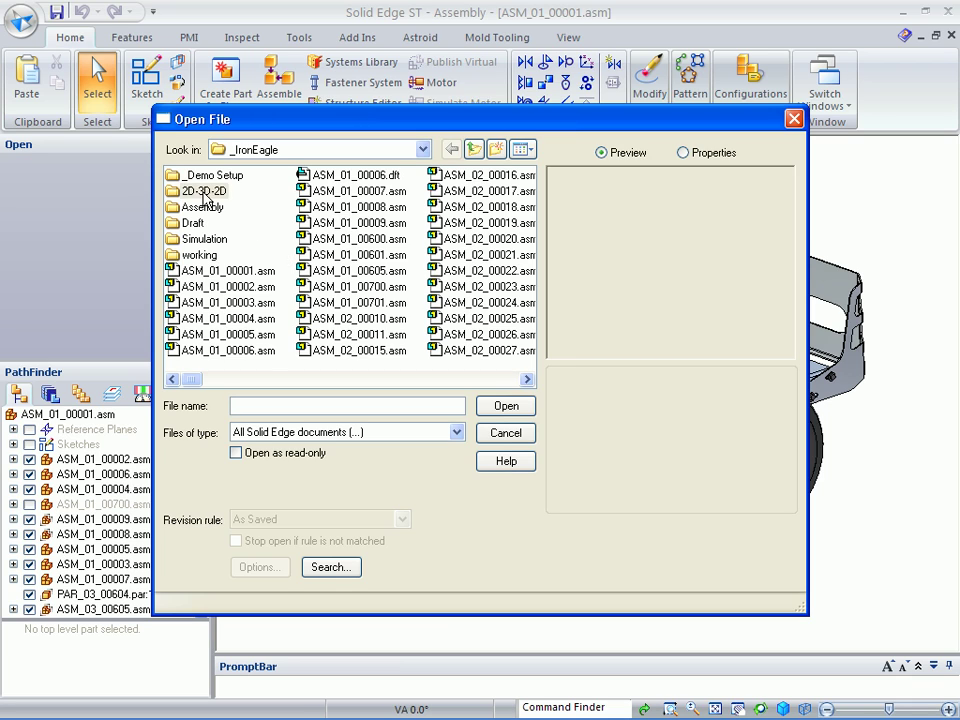
{"action": "double_click", "coordinate": [205, 192]}
{"action": "left_click", "coordinate": [343, 433]}
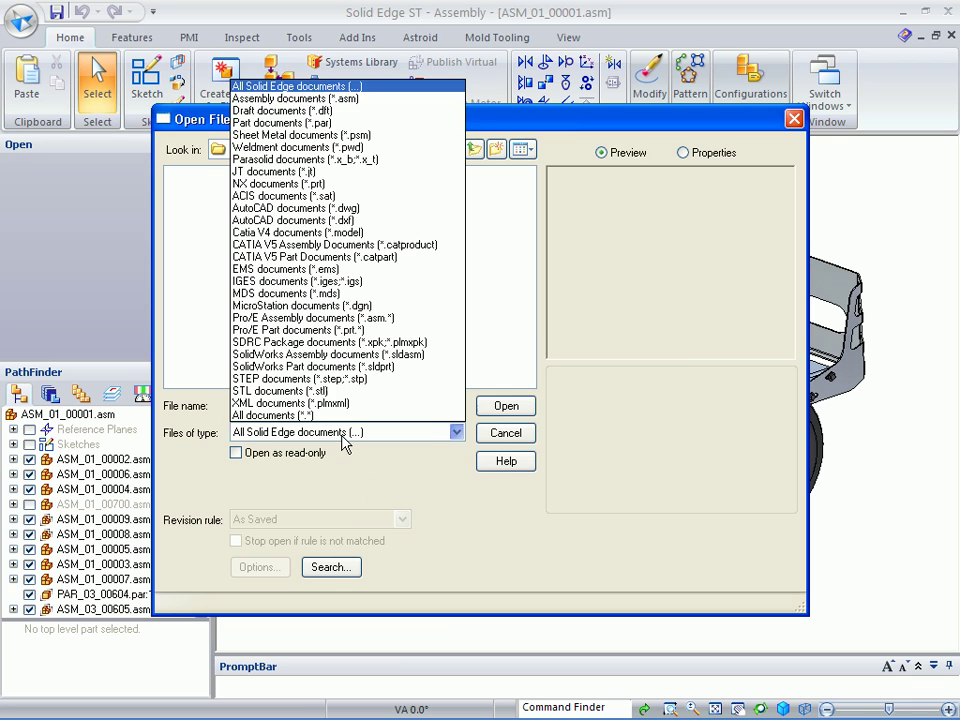
{"action": "left_click", "coordinate": [296, 208]}
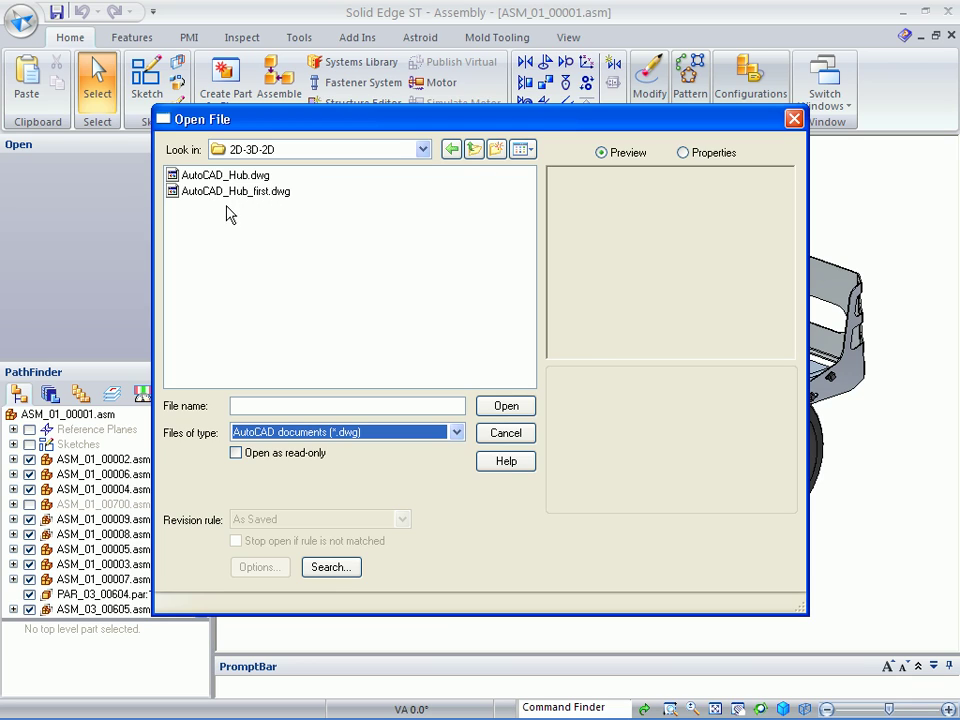
{"action": "left_click", "coordinate": [200, 176]}
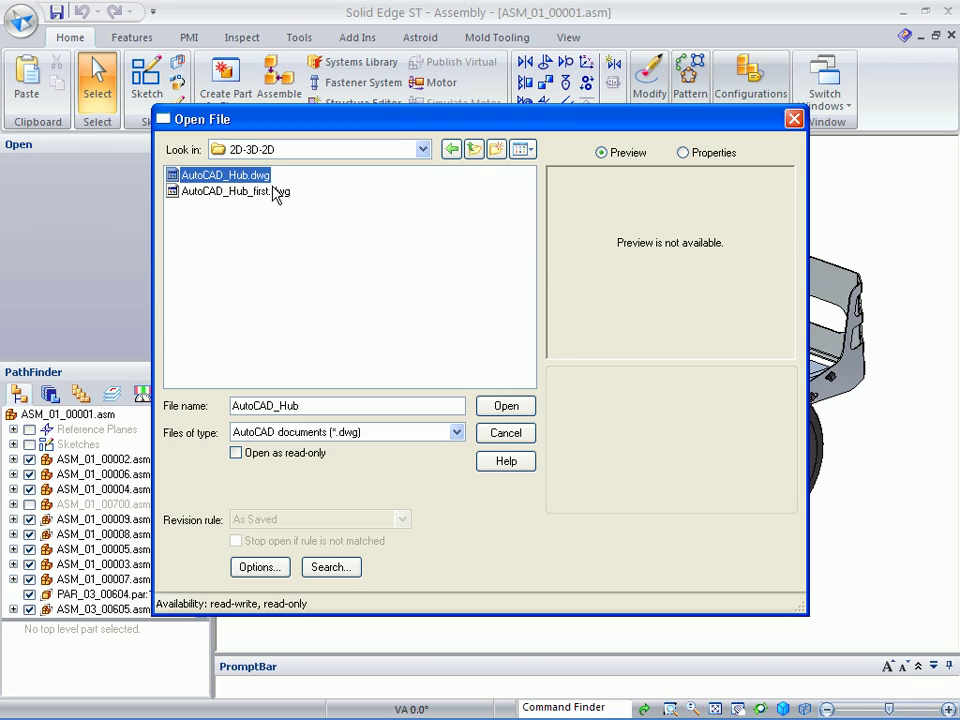
{"action": "left_click", "coordinate": [266, 569]}
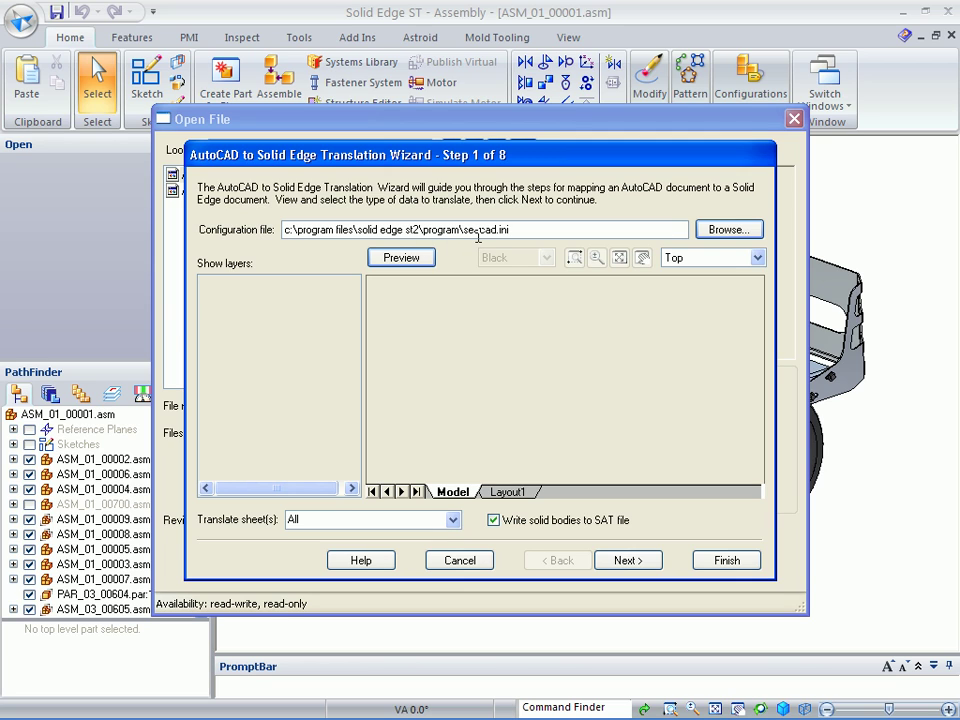
Load 1SEACAD.INI as the configuration file for the AutoCAD translation.
{"action": "left_click", "coordinate": [727, 230]}
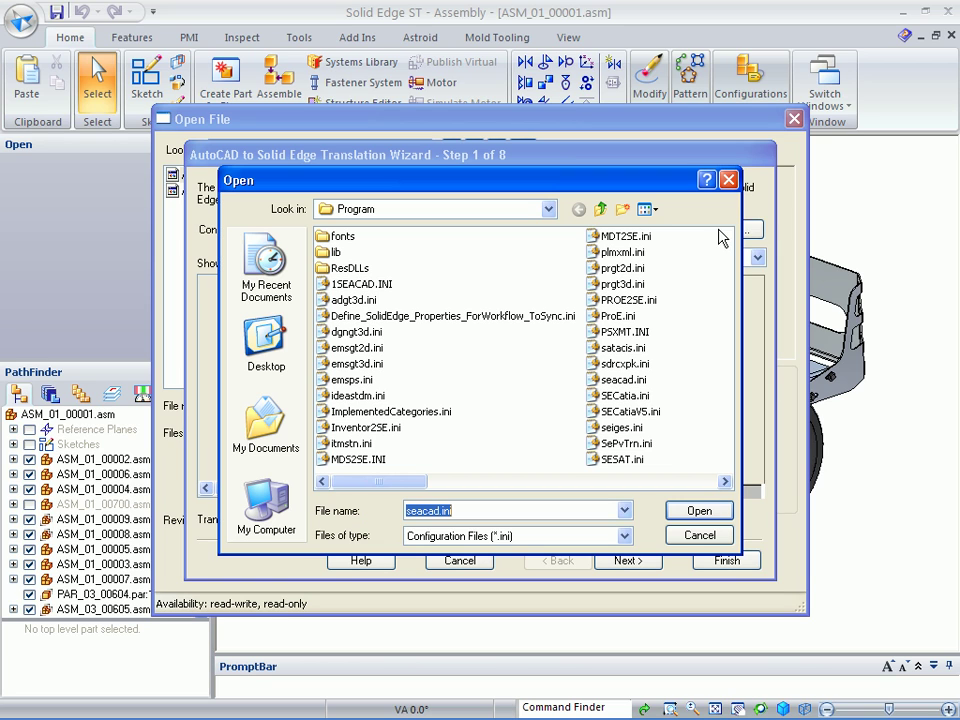
{"action": "left_click", "coordinate": [348, 286]}
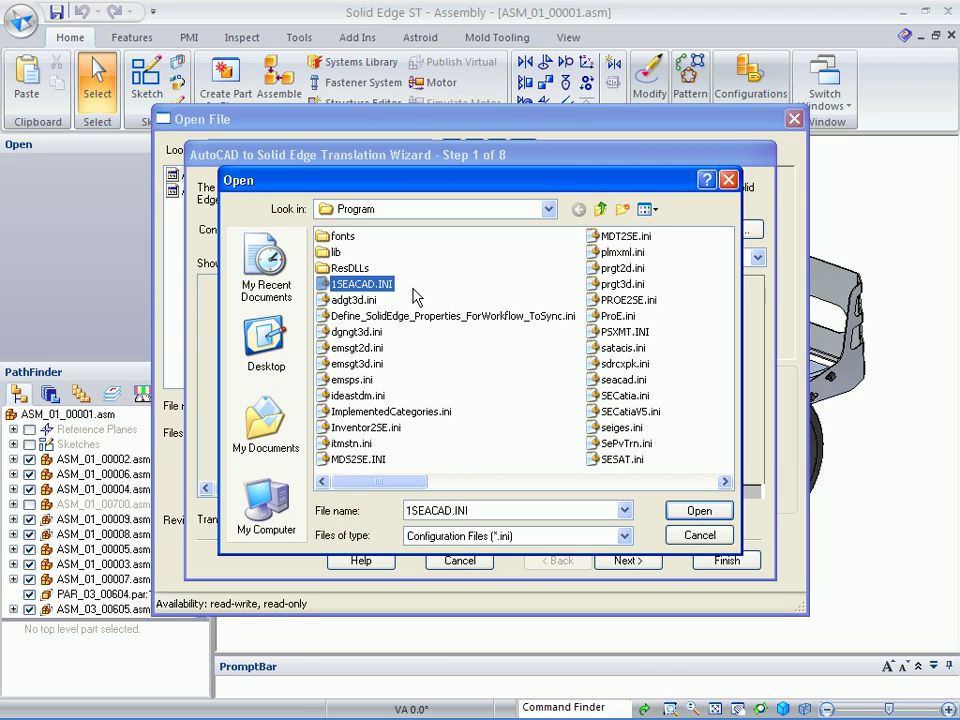
{"action": "left_click", "coordinate": [698, 512]}
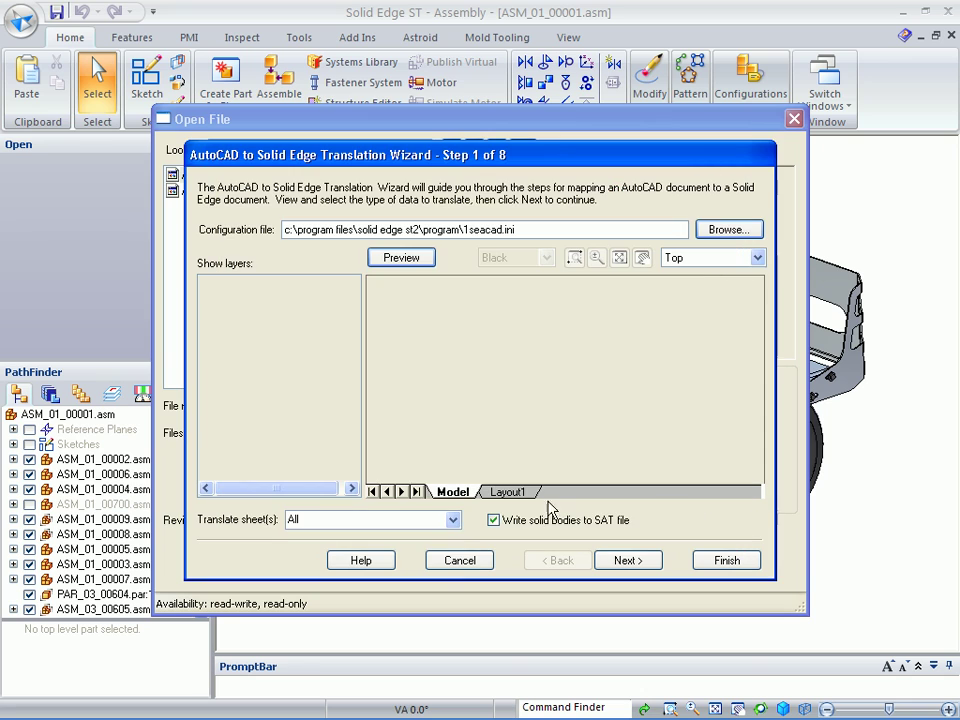
Preview the AutoCAD drawing and toggle the Dim layer's display off and back on.
{"action": "left_click", "coordinate": [403, 259]}
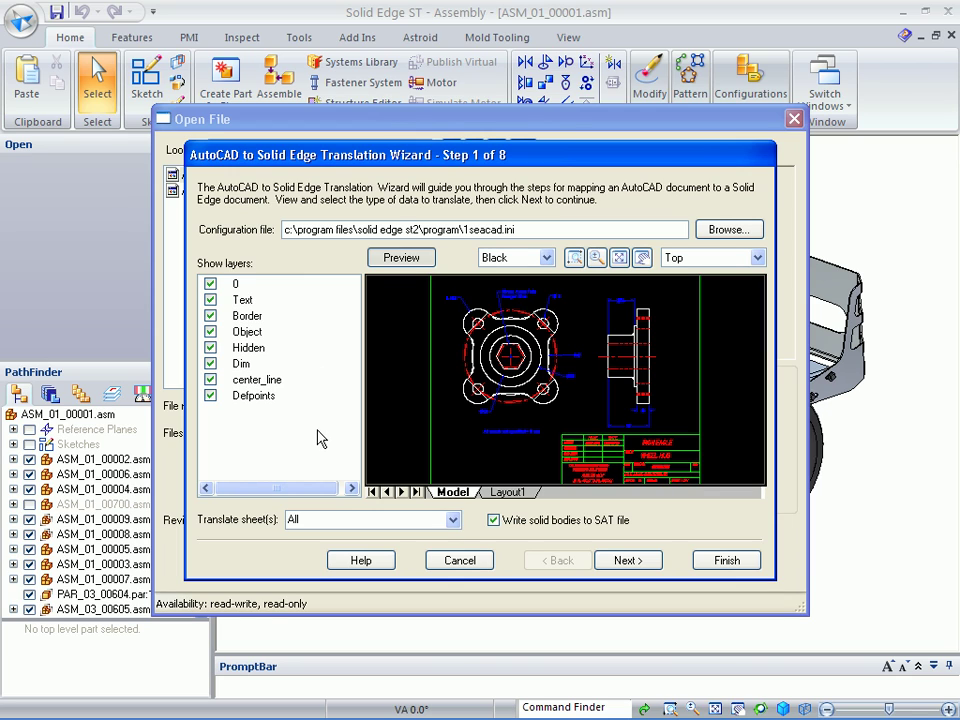
{"action": "left_click", "coordinate": [211, 366]}
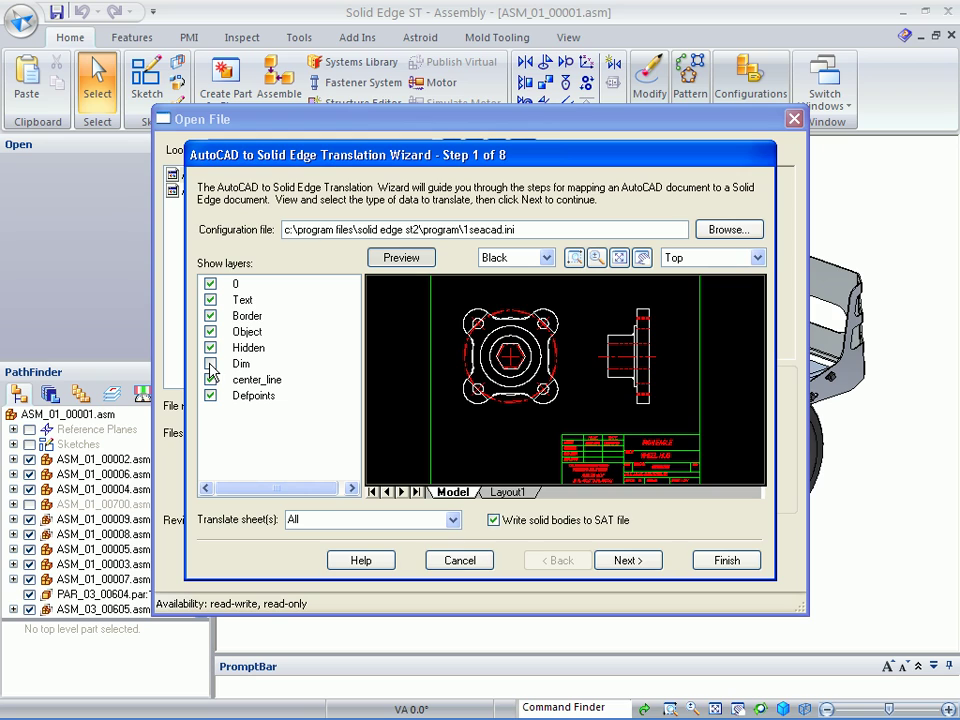
{"action": "left_click", "coordinate": [211, 366]}
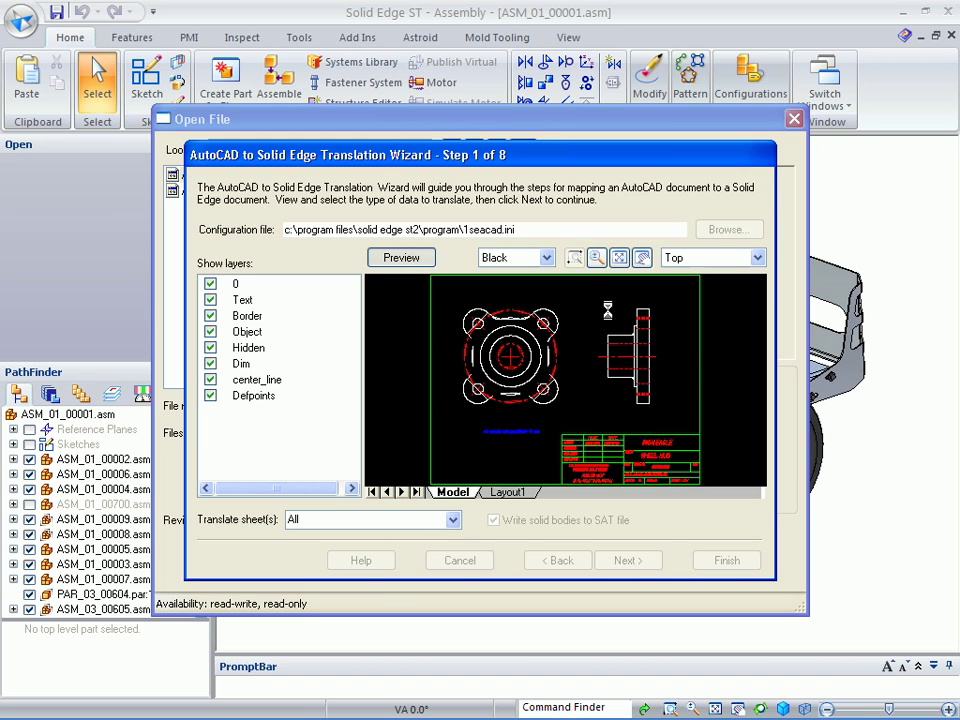
Inspect the hub's side view up close in the preview and set the preview background to White.
{"action": "left_click", "coordinate": [574, 257]}
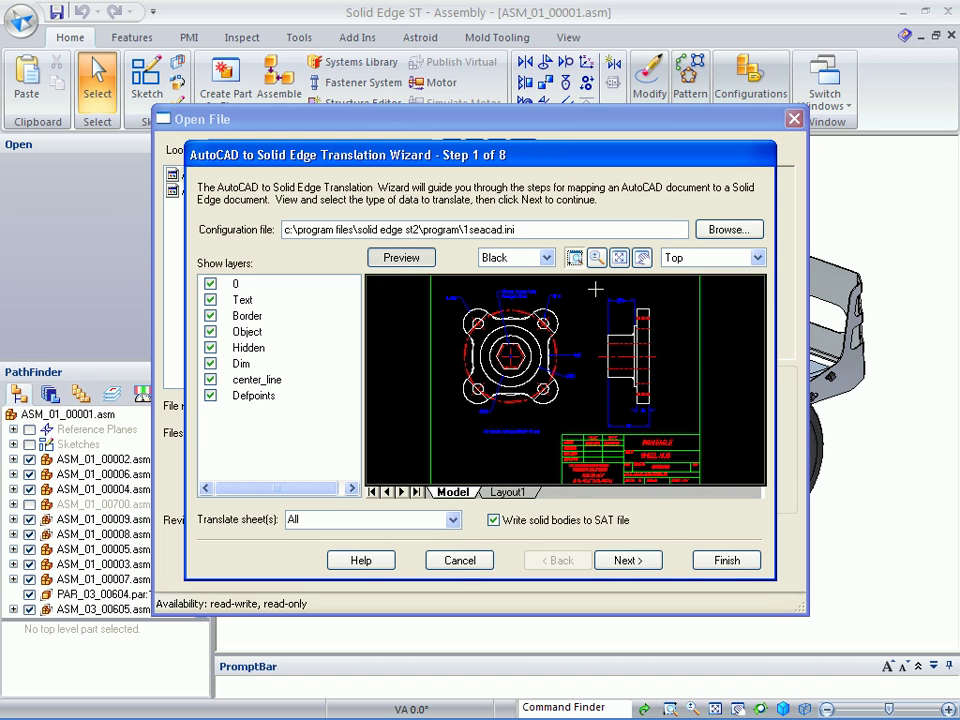
{"action": "left_click_drag", "start_coordinate": [595, 289], "coordinate": [665, 362]}
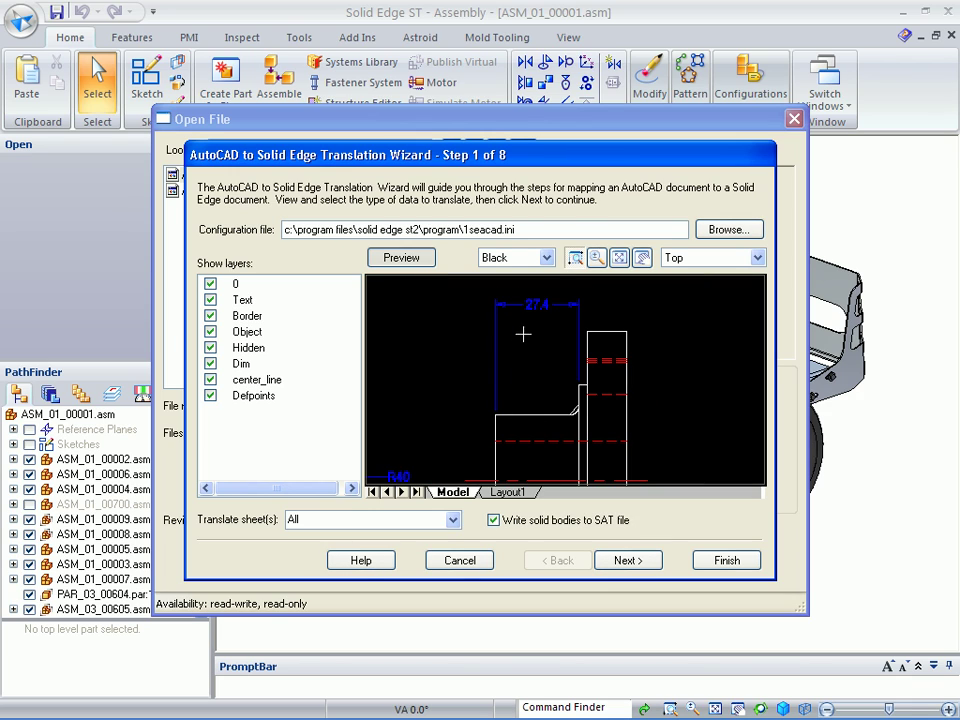
{"action": "left_click", "coordinate": [547, 258]}
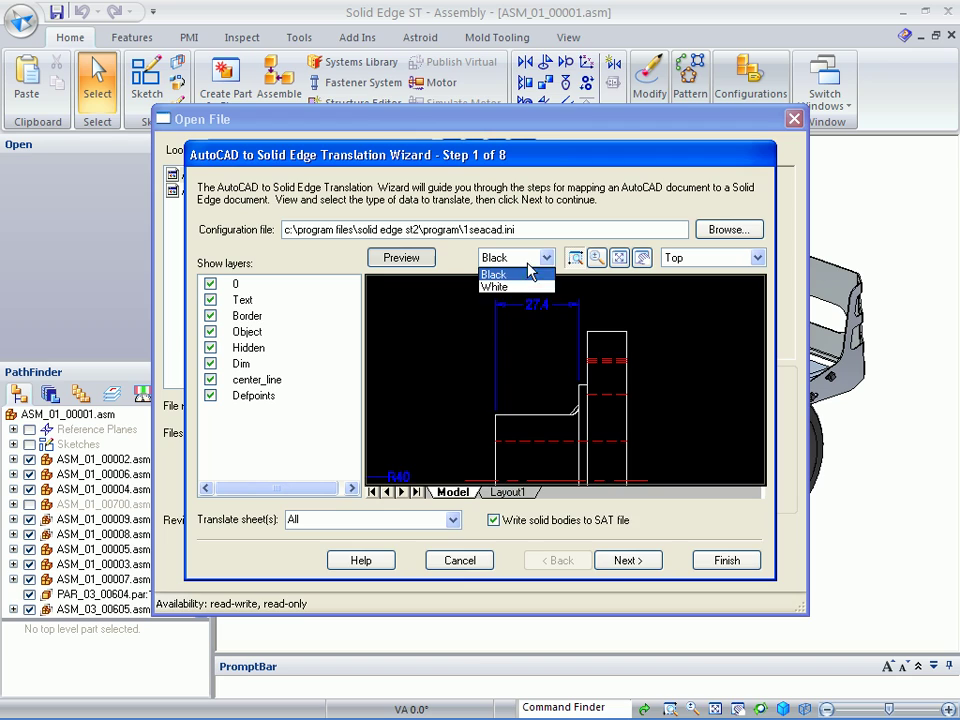
{"action": "left_click", "coordinate": [510, 281]}
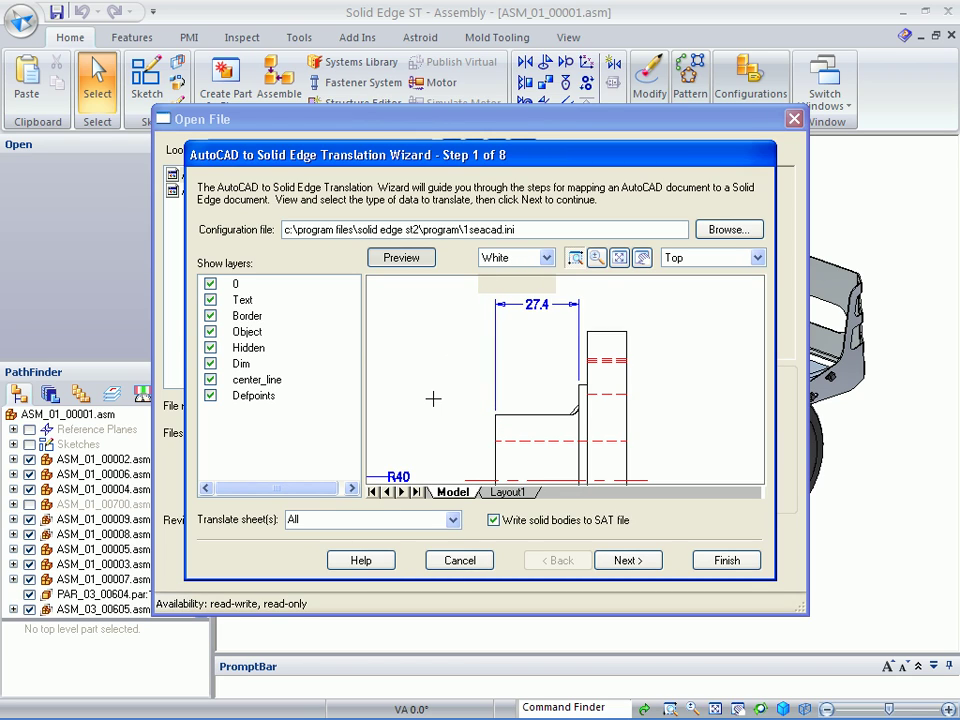
{"action": "left_click", "coordinate": [619, 258]}
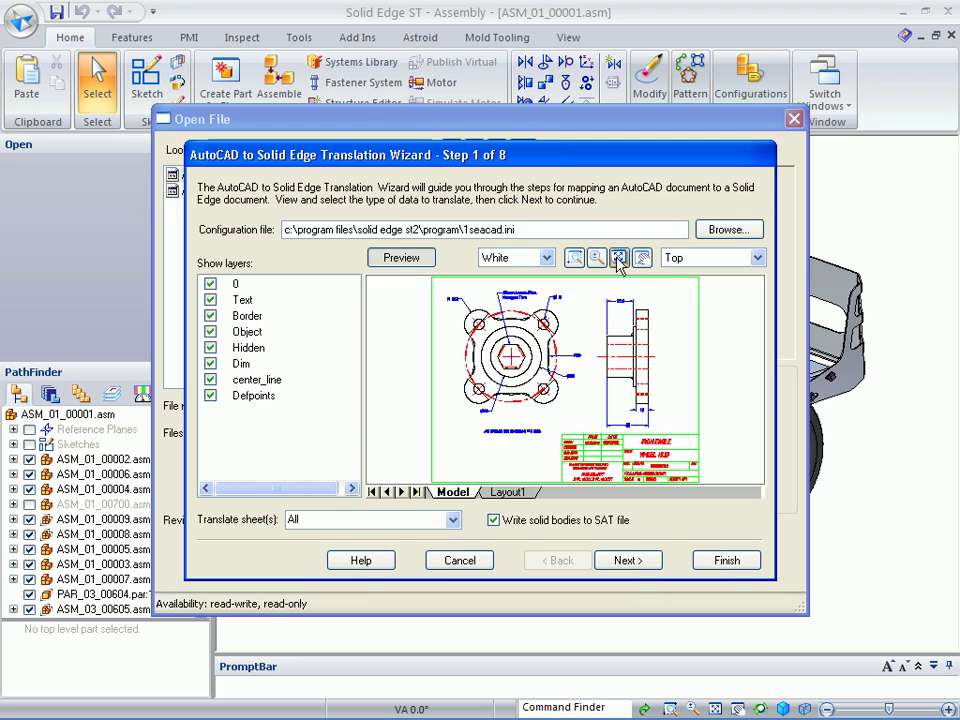
Accept the units and sheet settings, and map the AutoCAD DOT line type to the Solid Edge Dot line type.
{"action": "left_click", "coordinate": [628, 560]}
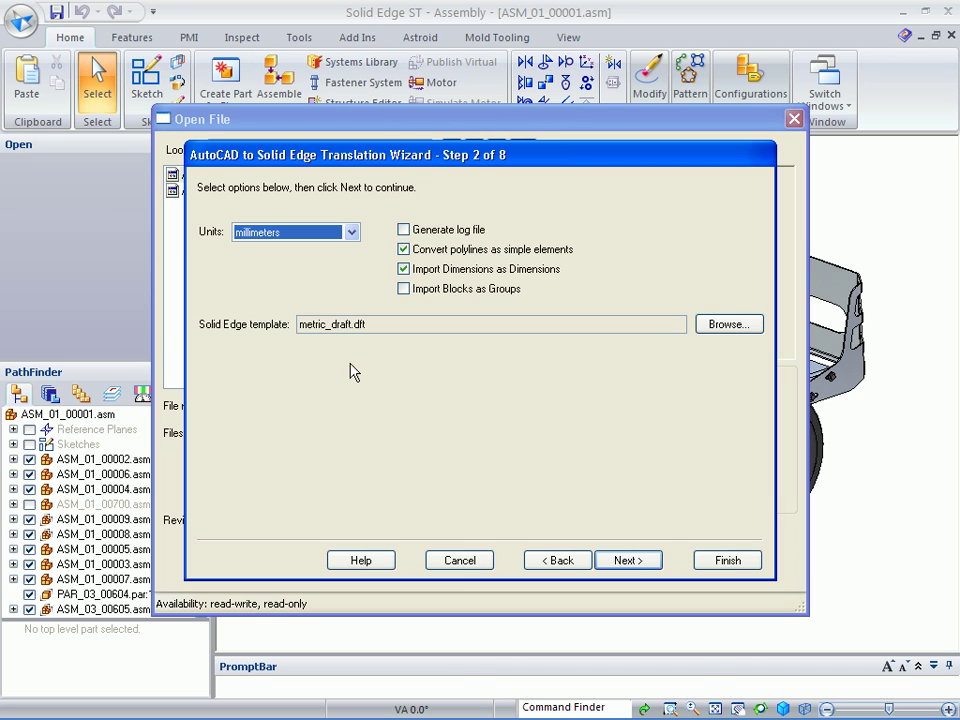
{"action": "left_click", "coordinate": [617, 561]}
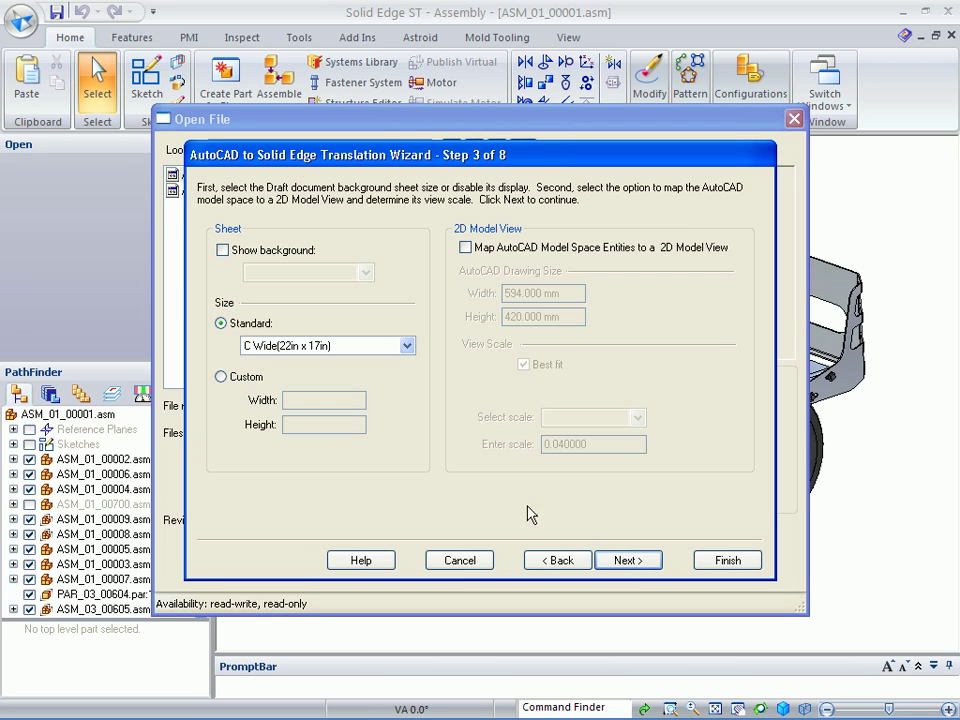
{"action": "left_click", "coordinate": [627, 561]}
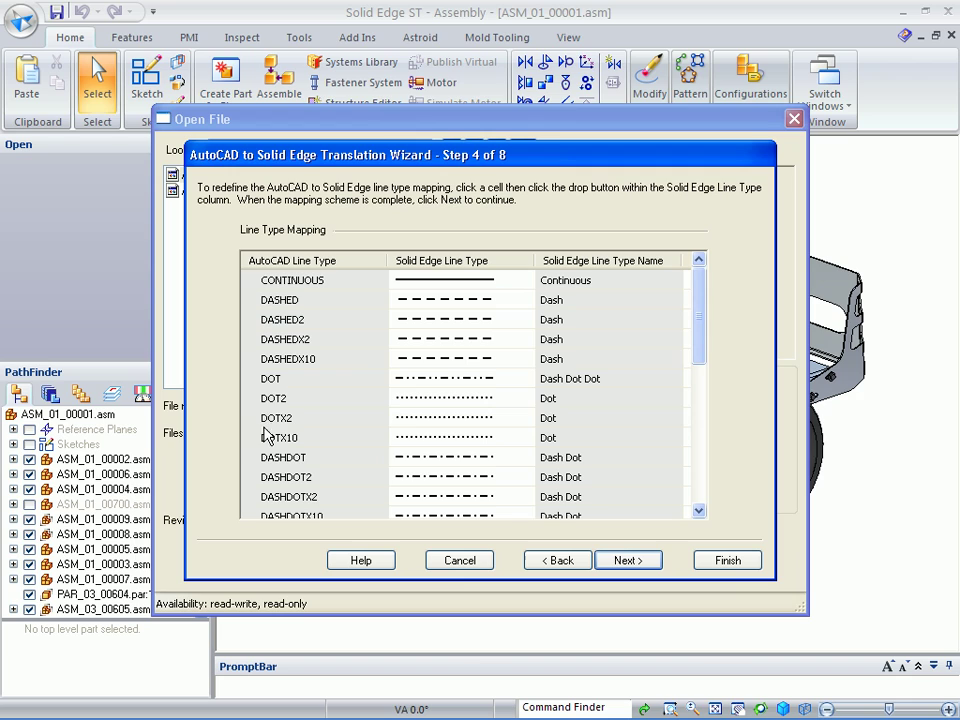
{"action": "left_click", "coordinate": [430, 385]}
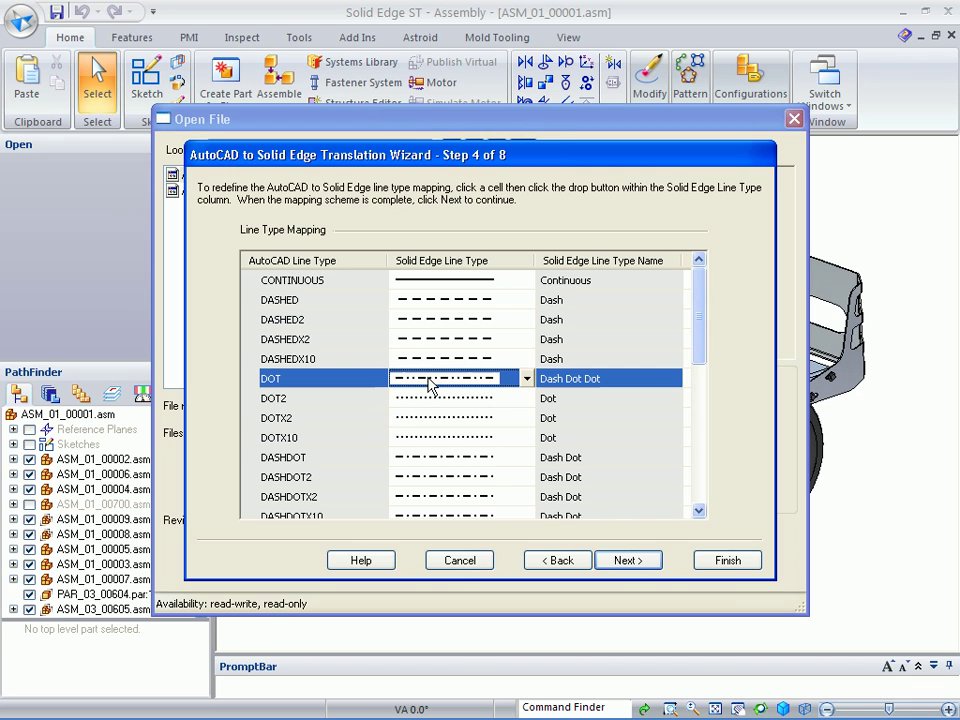
{"action": "left_click", "coordinate": [527, 380]}
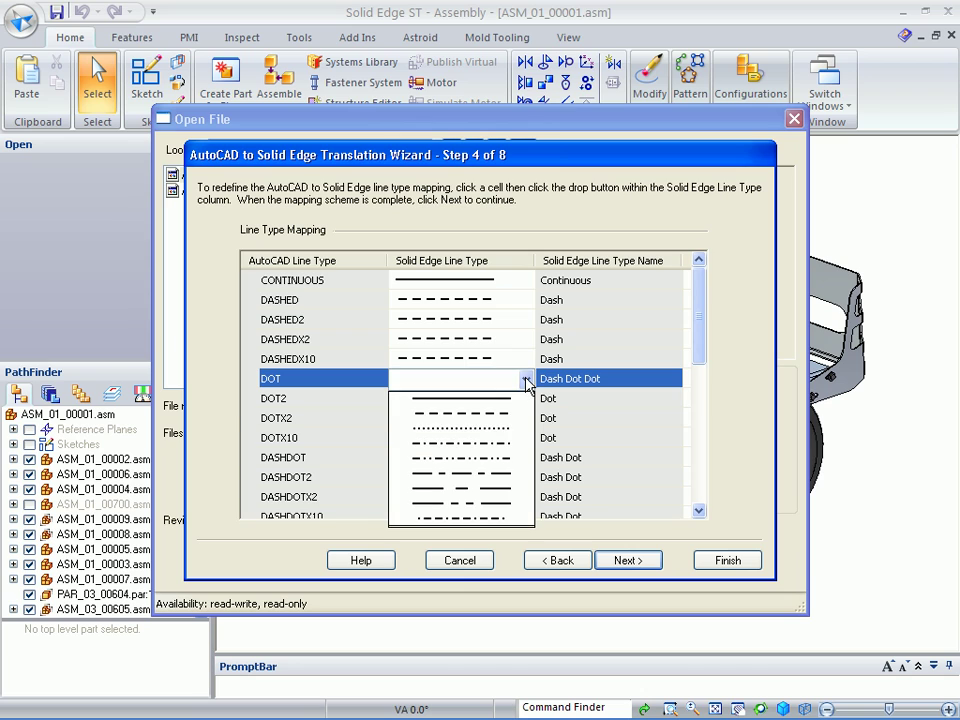
{"action": "left_click", "coordinate": [467, 429]}
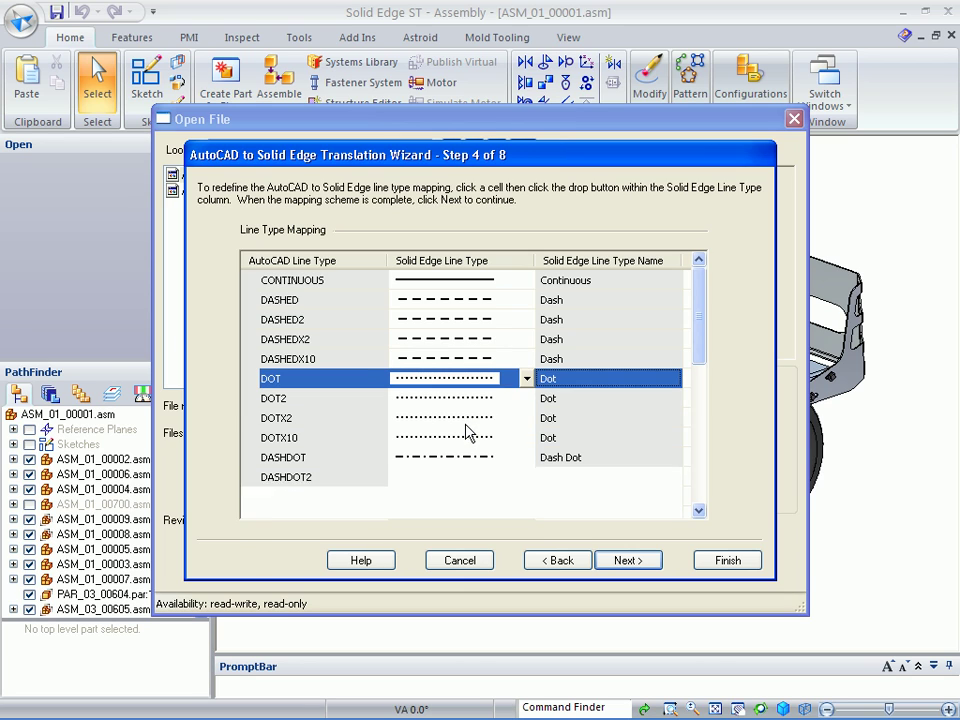
{"action": "left_click", "coordinate": [630, 562]}
Choose a Solid Edge line width for AutoCAD color 1 (red) and accept the color mapping.
{"action": "left_click", "coordinate": [512, 358]}
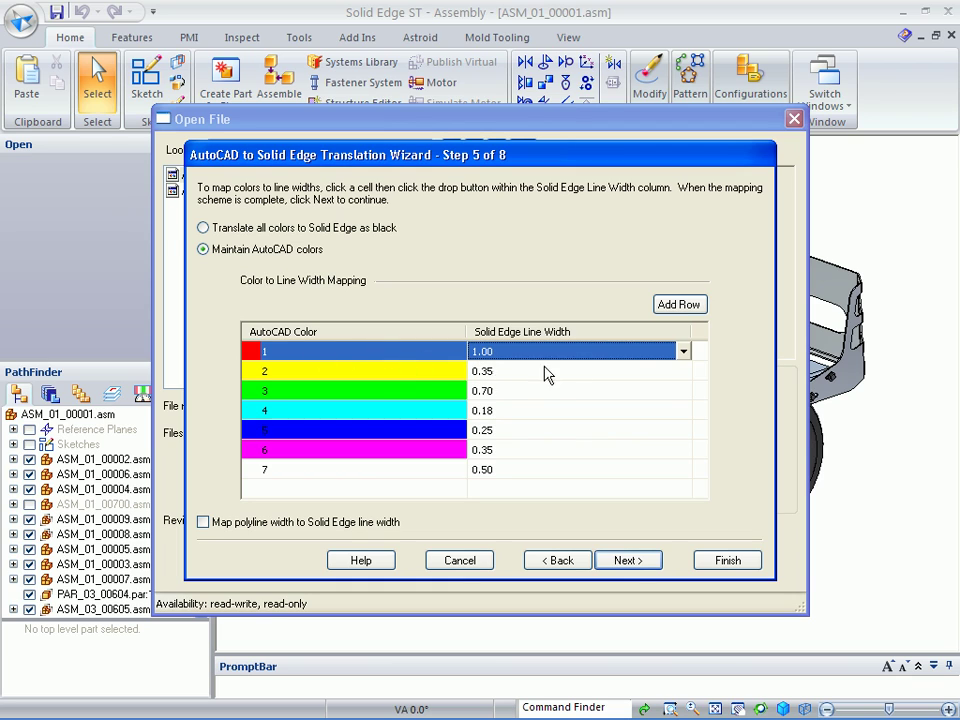
{"action": "left_click", "coordinate": [684, 352]}
{"action": "left_click", "coordinate": [490, 408]}
{"action": "left_click", "coordinate": [632, 563]}
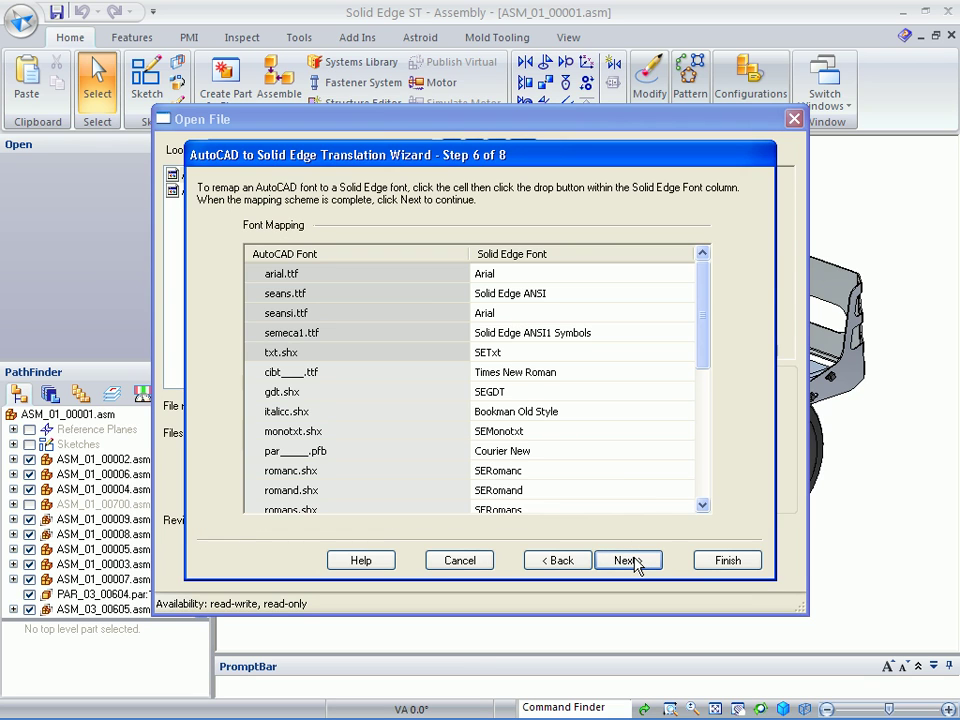
Keep the font and hatch mappings, save the remappings to the original configuration file, and open the translated AutoCAD_Hub drawing.
{"action": "left_click", "coordinate": [634, 561]}
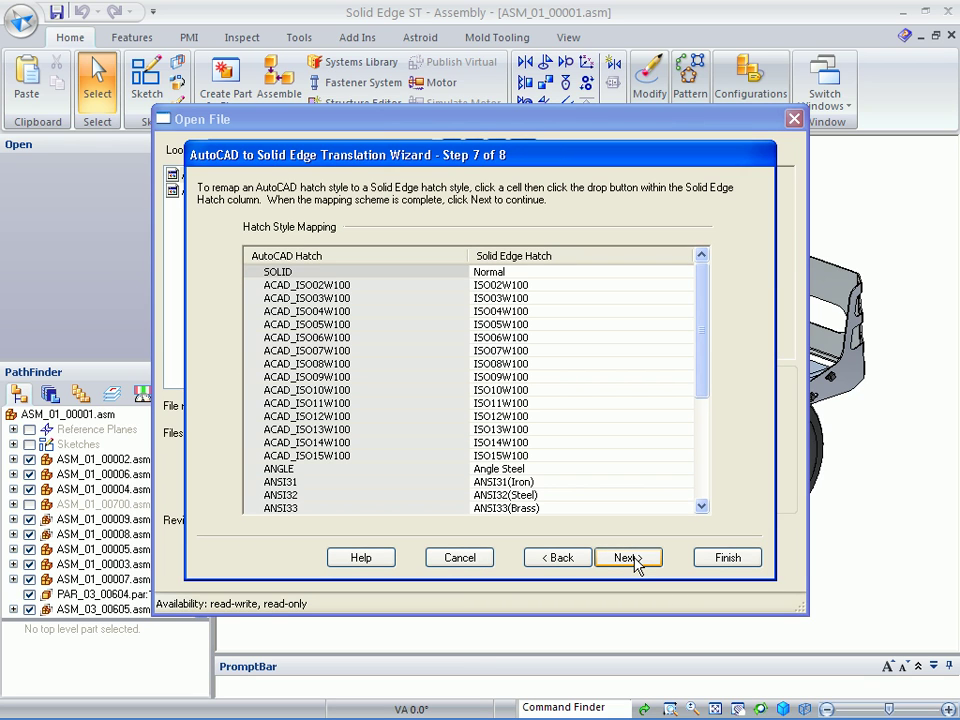
{"action": "left_click", "coordinate": [636, 563]}
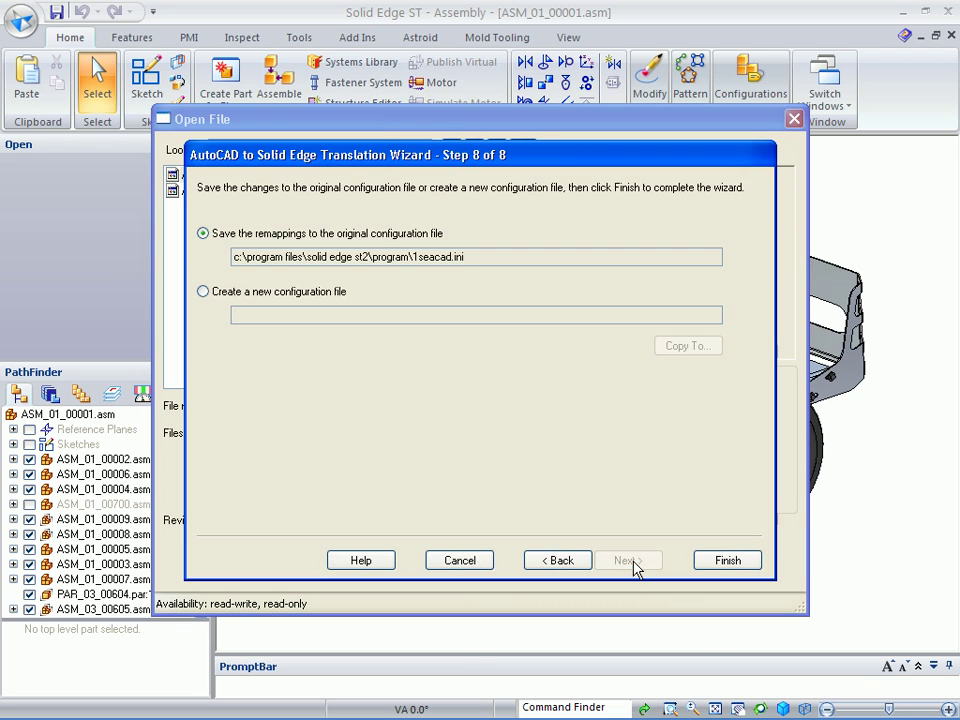
{"action": "left_click", "coordinate": [745, 561]}
{"action": "left_click", "coordinate": [510, 408]}
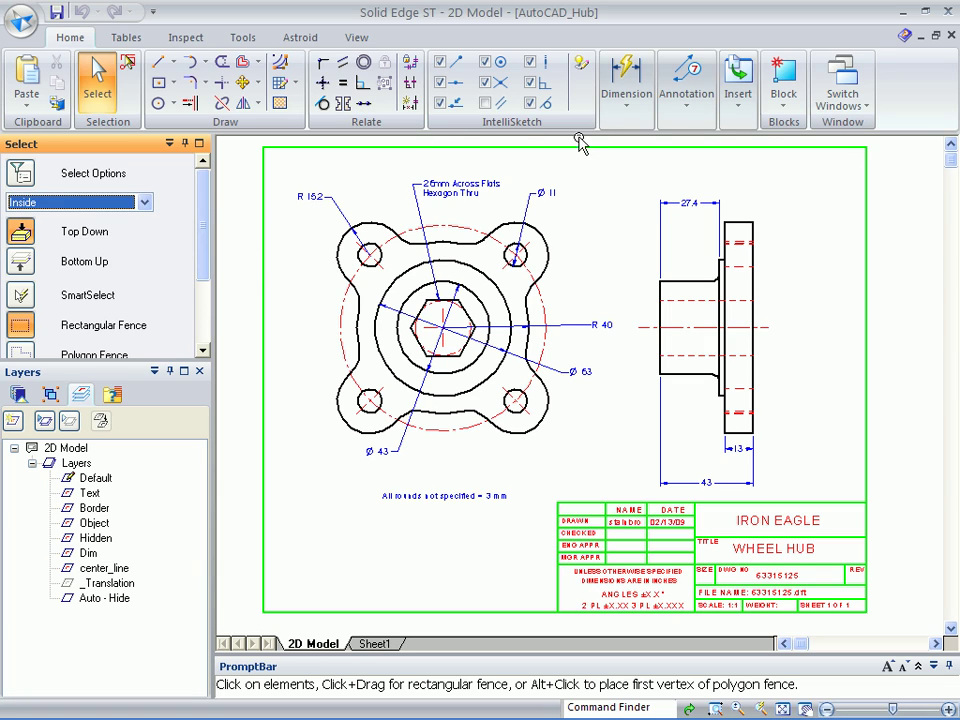
Add an angular Smart Dimension from the front view's vertical axis to the lower-left bolt hole, placed below the flange.
{"action": "left_click", "coordinate": [624, 95]}
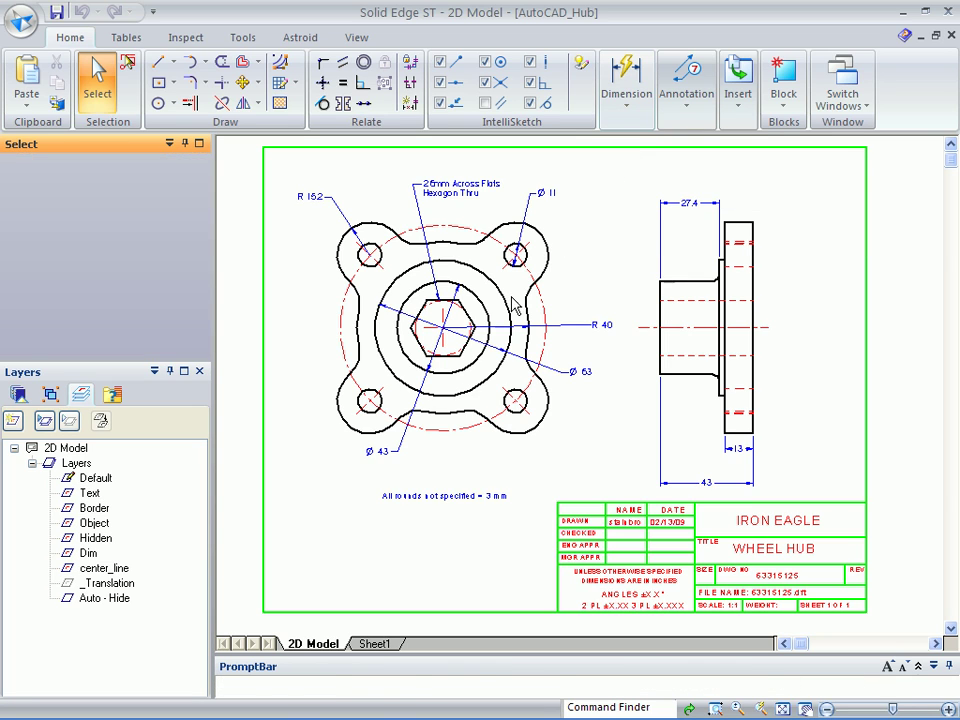
{"action": "left_click", "coordinate": [626, 80]}
{"action": "left_click", "coordinate": [420, 390]}
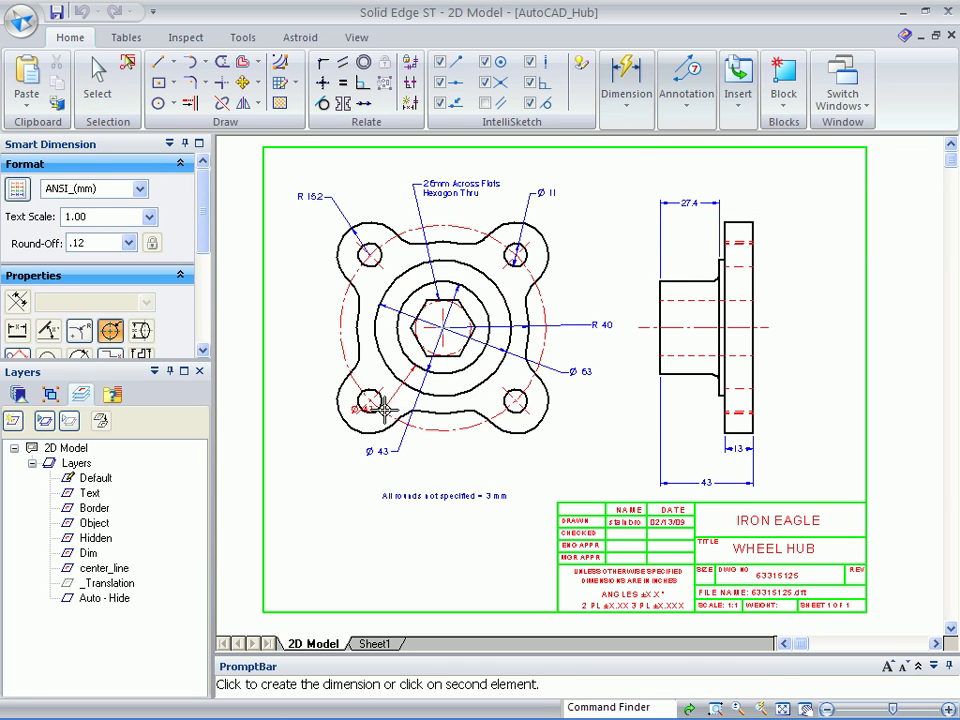
{"action": "left_click", "coordinate": [354, 421]}
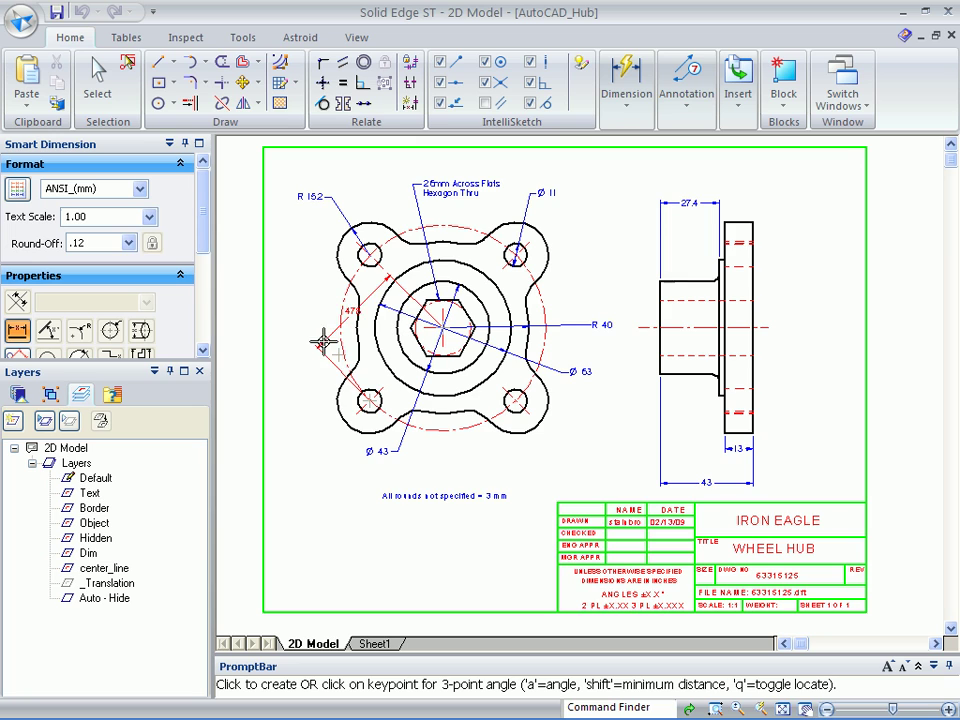
{"action": "key", "text": "a"}
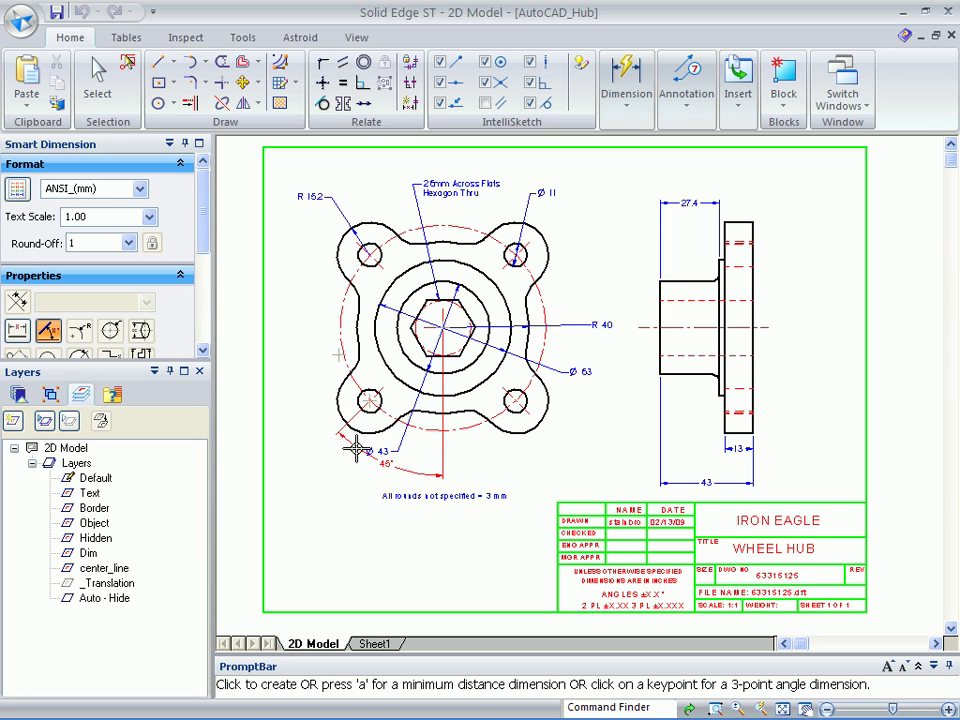
{"action": "left_click", "coordinate": [338, 453]}
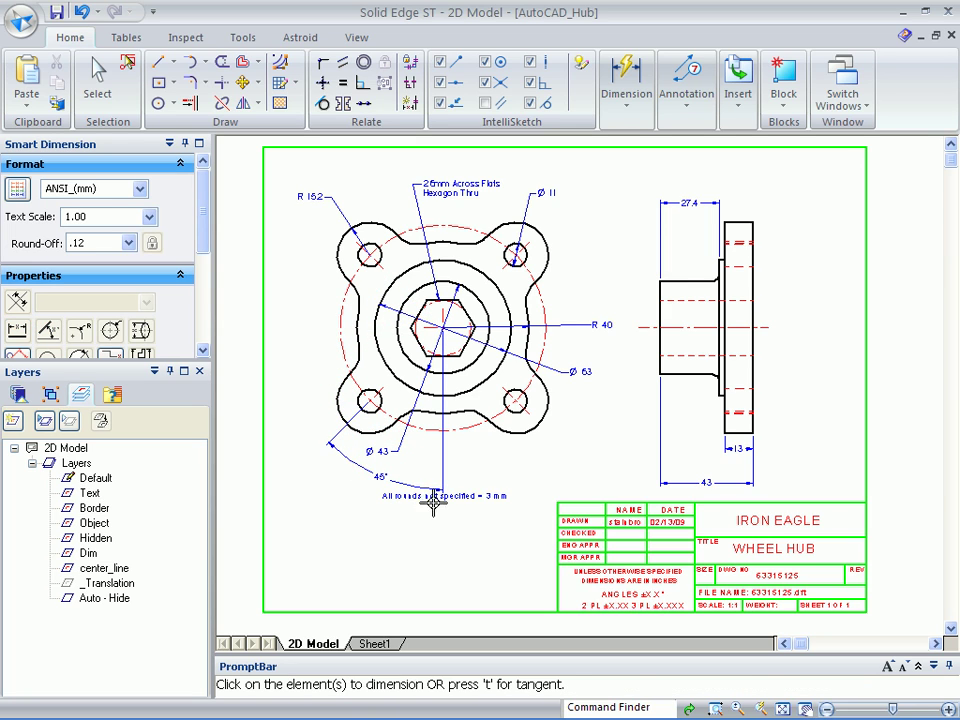
{"action": "key", "text": "Escape"}
Move the "All rounds not specified = 3 mm" note down, clear of the angular dimension.
{"action": "left_click_drag", "start_coordinate": [480, 510], "coordinate": [477, 551]}
{"action": "left_click", "coordinate": [596, 420]}
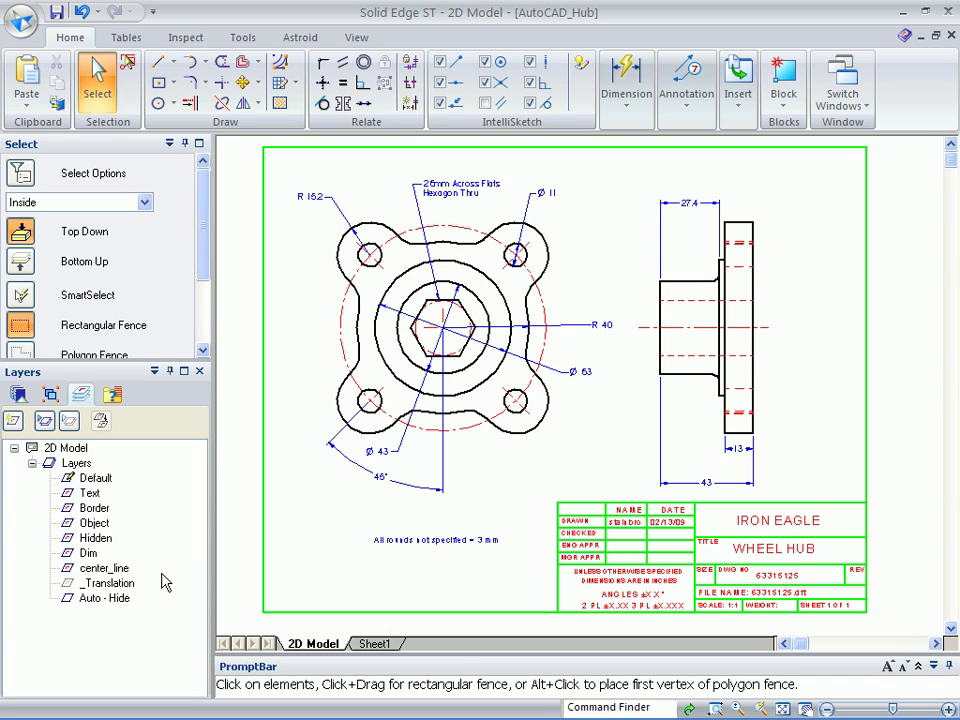
Hide the center_line, Border and Text layers of the 2D model.
{"action": "left_click", "coordinate": [100, 568]}
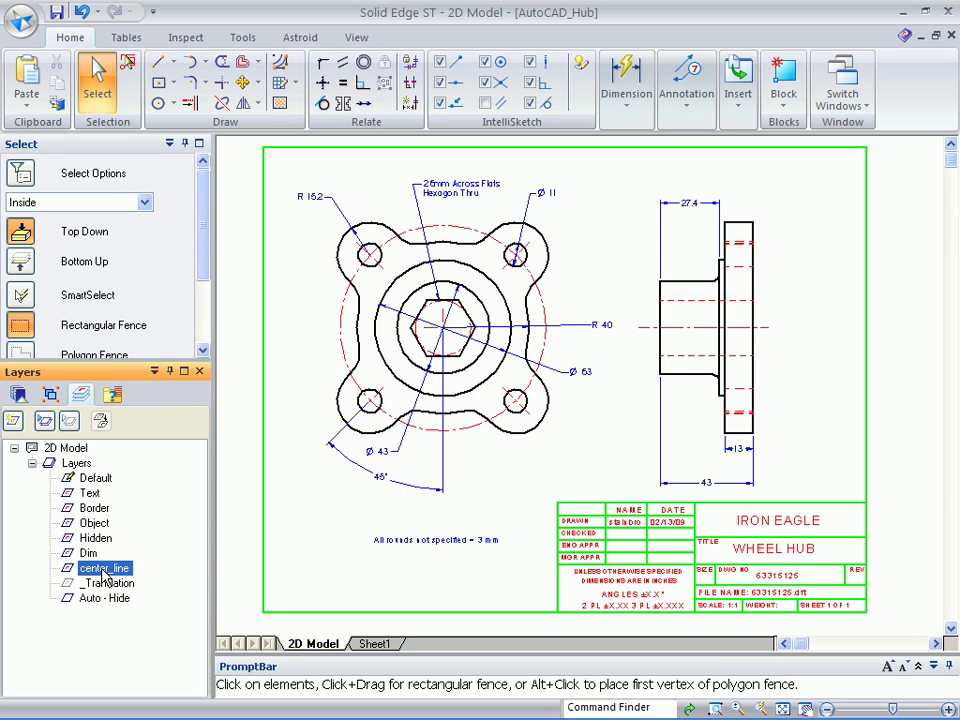
{"action": "left_click", "coordinate": [95, 508], "text": "ctrl"}
{"action": "left_click", "coordinate": [88, 493], "text": "ctrl"}
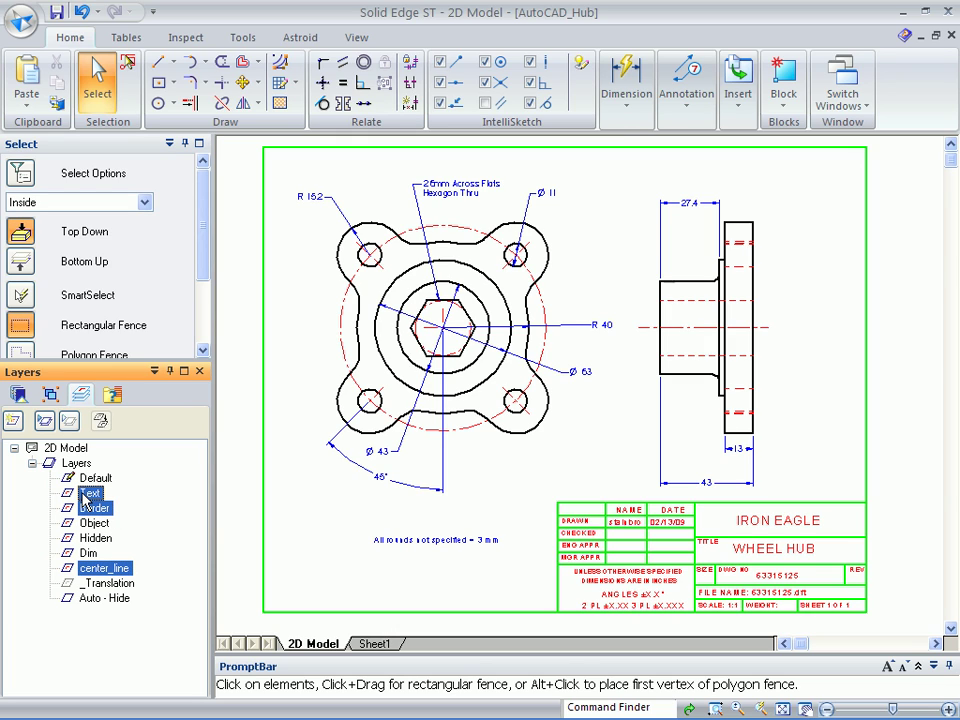
{"action": "left_click", "coordinate": [70, 422]}
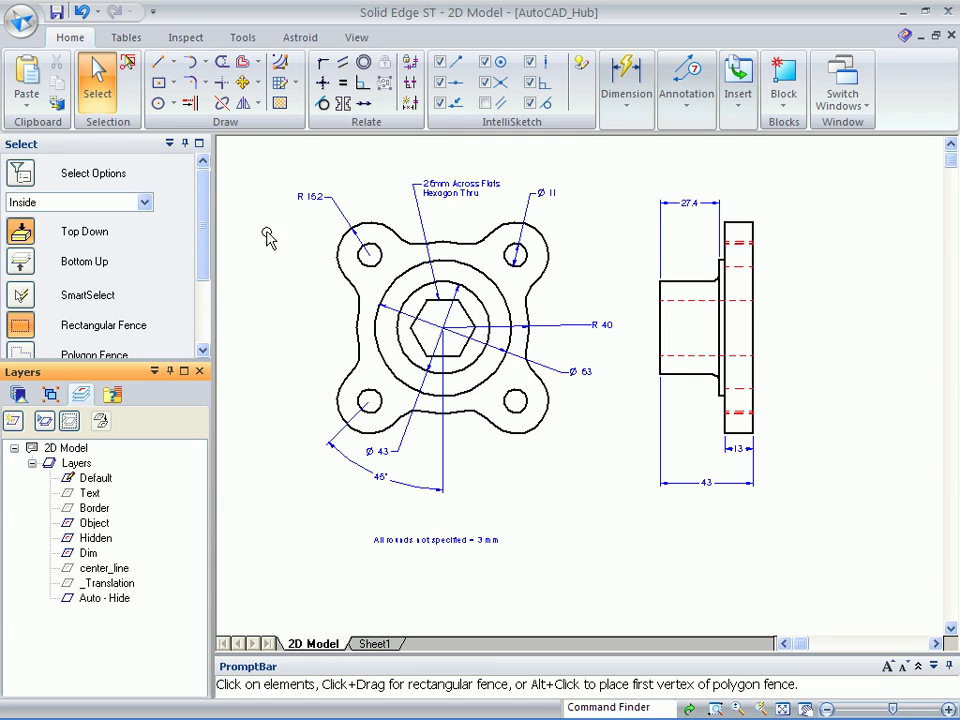
Start Create 3D with First angle projection and define the side view with its dimensions as the primary view.
{"action": "left_click", "coordinate": [244, 39]}
{"action": "left_click", "coordinate": [395, 62]}
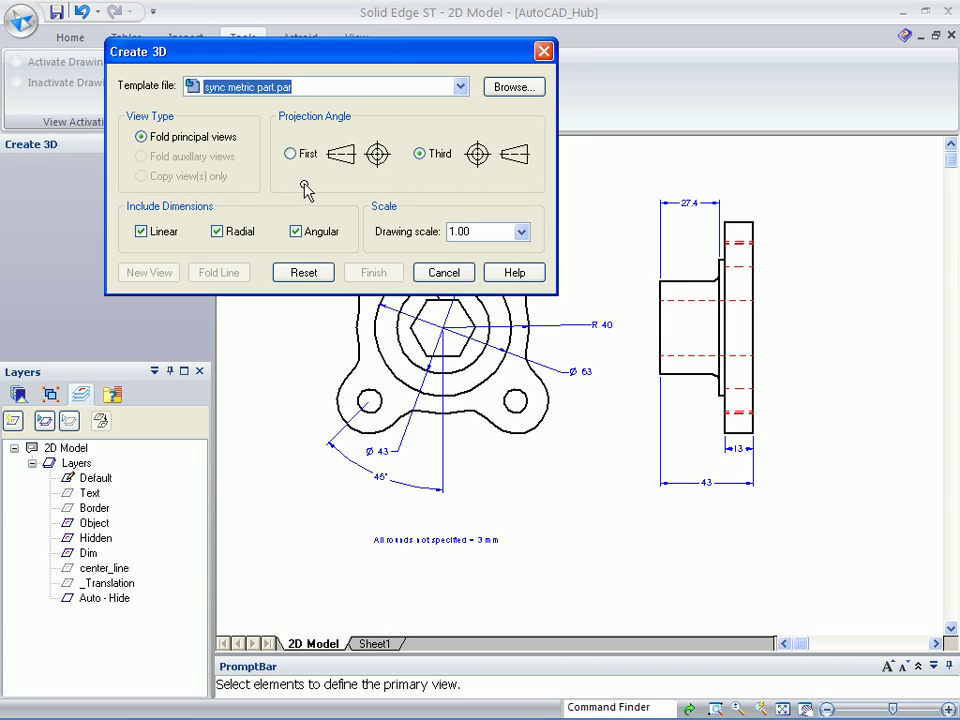
{"action": "left_click", "coordinate": [290, 155]}
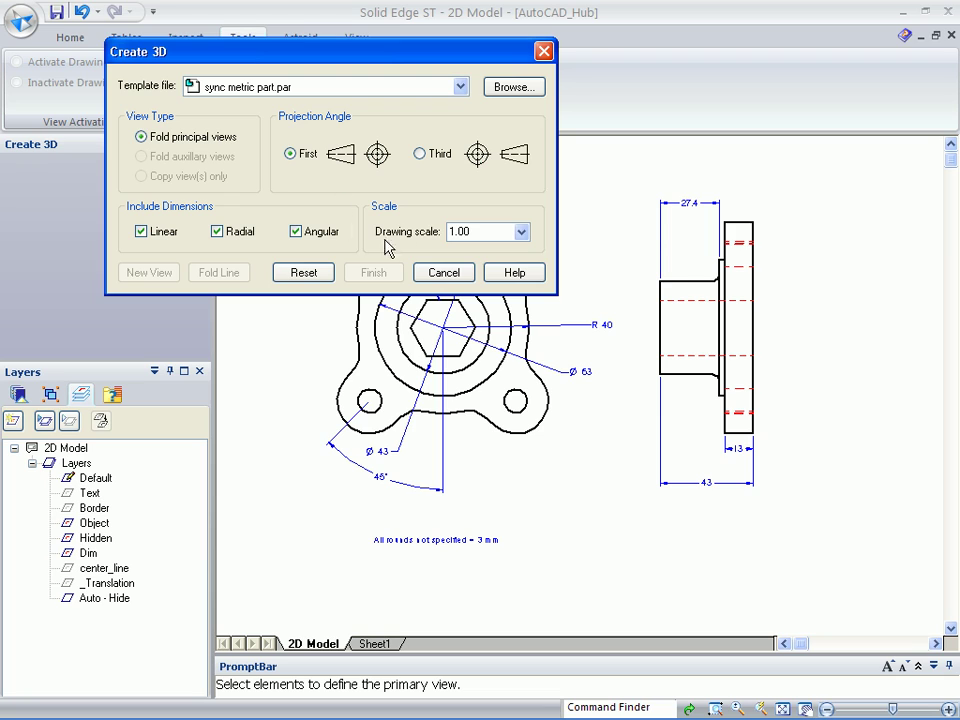
{"action": "left_click_drag", "start_coordinate": [639, 174], "coordinate": [792, 526]}
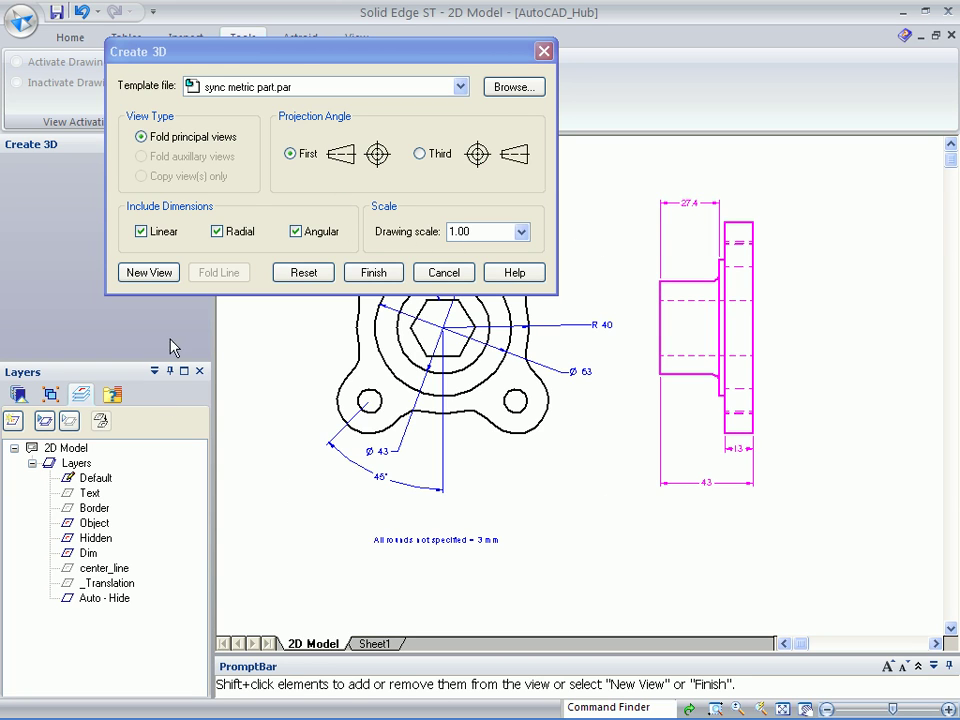
Add the front view as a folded view with a vertical fold line down from the hub's centre, and generate the 3D part sketches.
{"action": "left_click", "coordinate": [159, 275]}
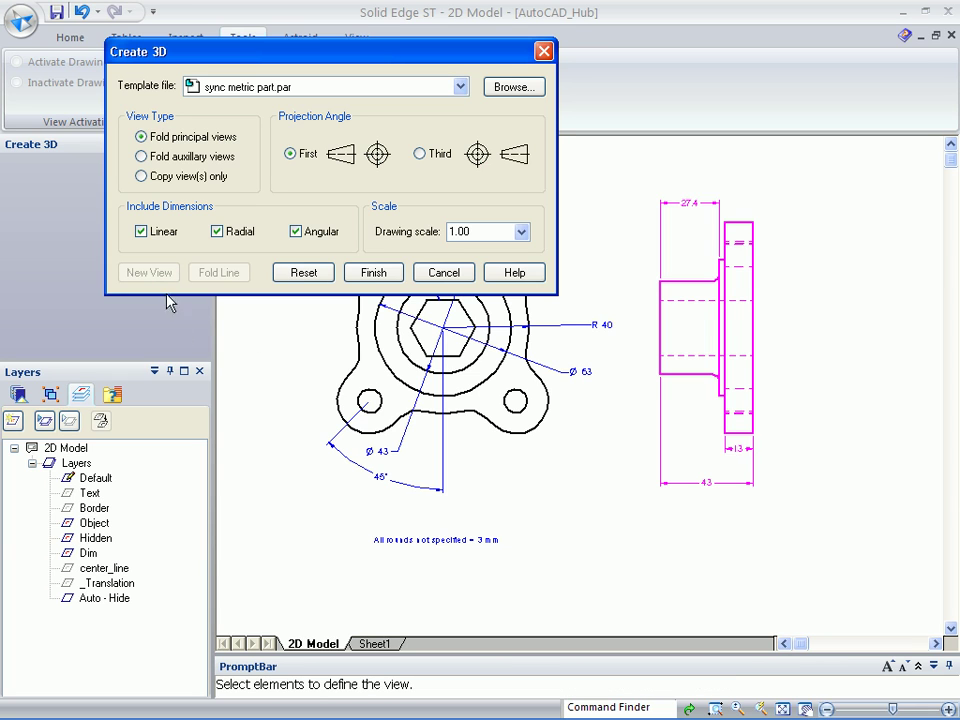
{"action": "left_click_drag", "start_coordinate": [263, 505], "coordinate": [654, 146]}
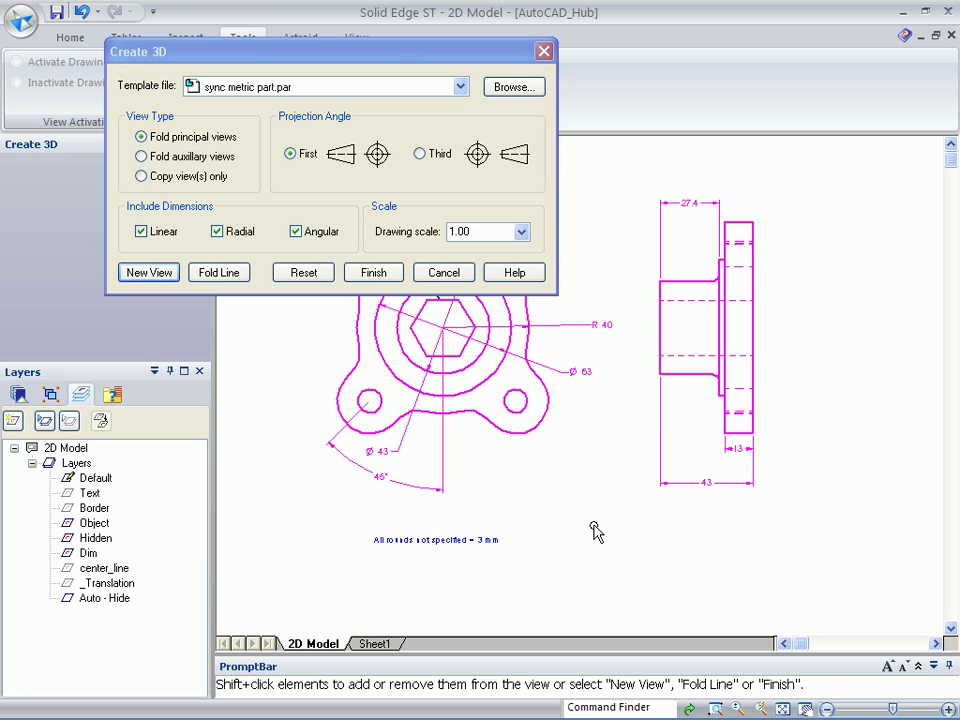
{"action": "left_click", "coordinate": [216, 275]}
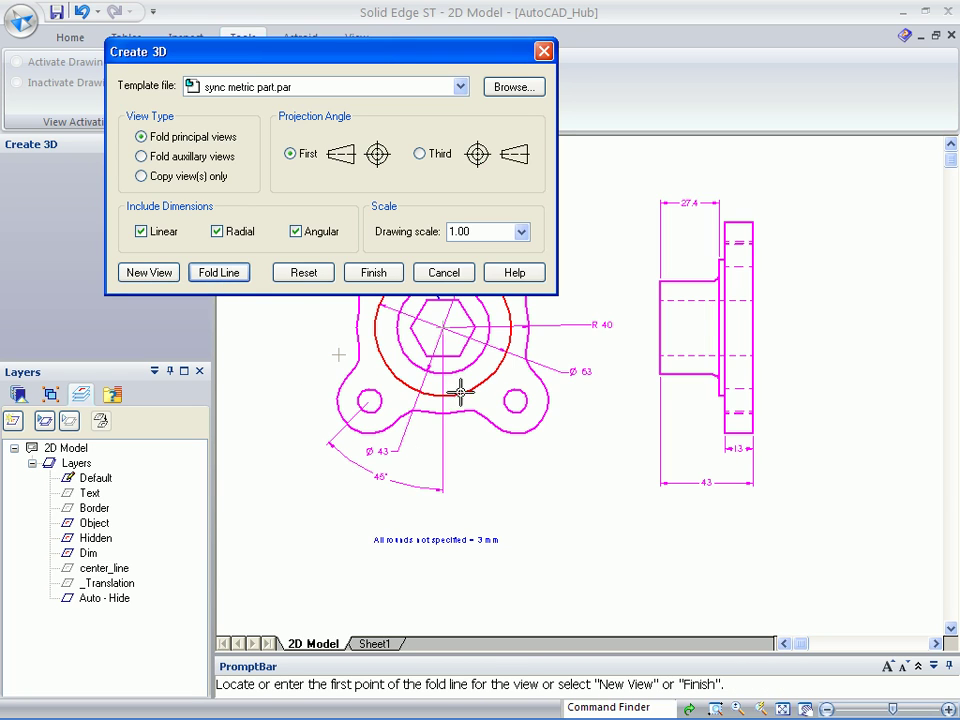
{"action": "left_click", "coordinate": [442, 327]}
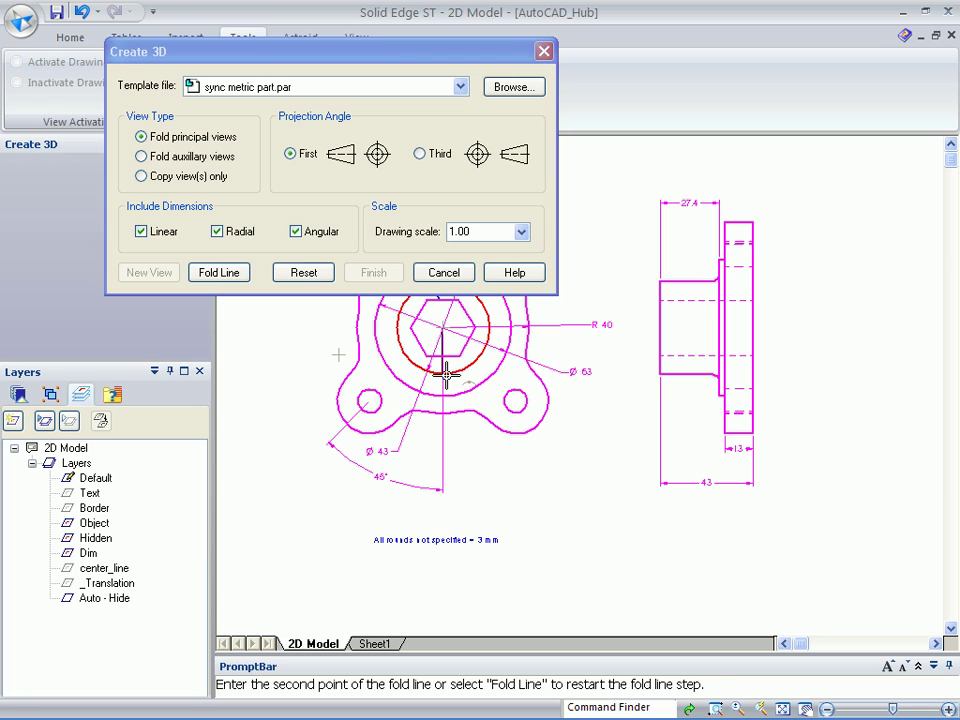
{"action": "left_click", "coordinate": [445, 373]}
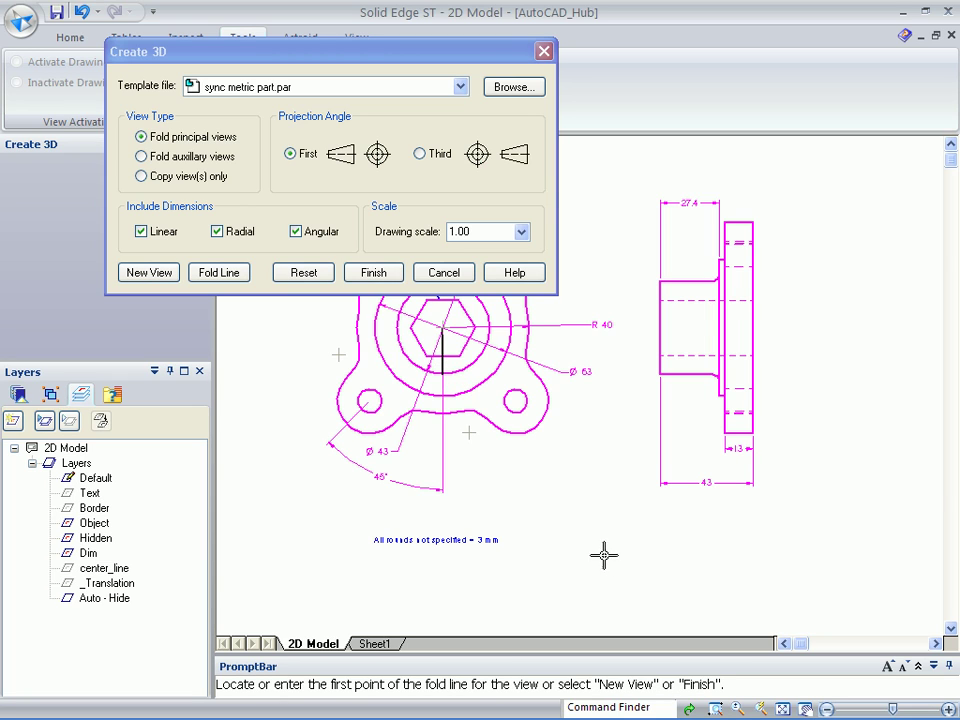
{"action": "left_click", "coordinate": [373, 273]}
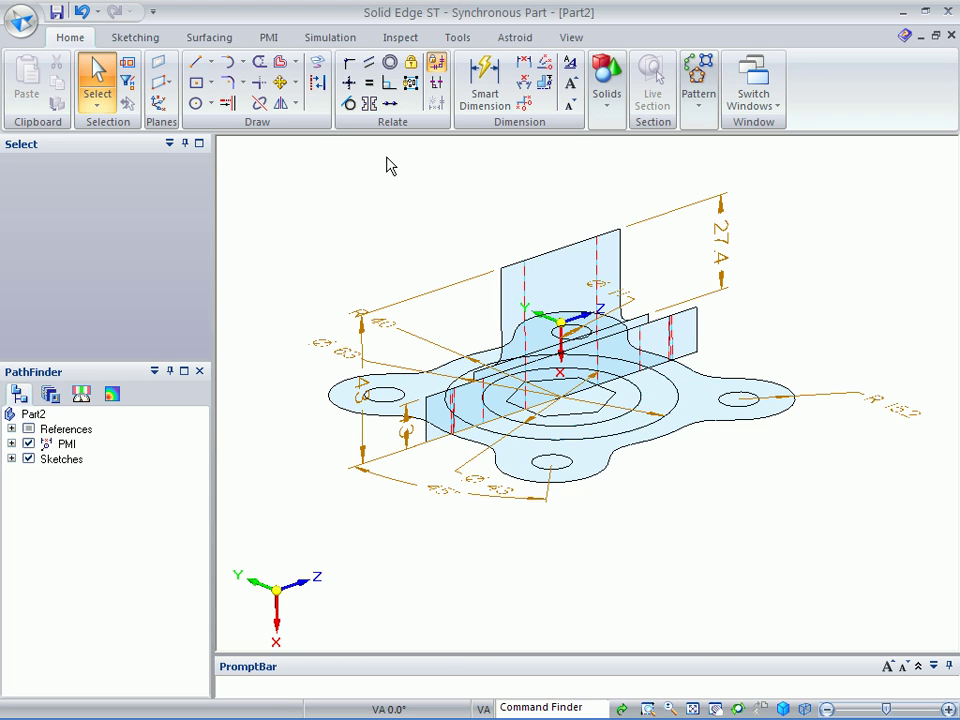
Extrude the innermost ring around the hexagon up to the top endpoint of the side-view sketch, leaving the hexagon open.
{"action": "key", "text": "ctrl+j"}
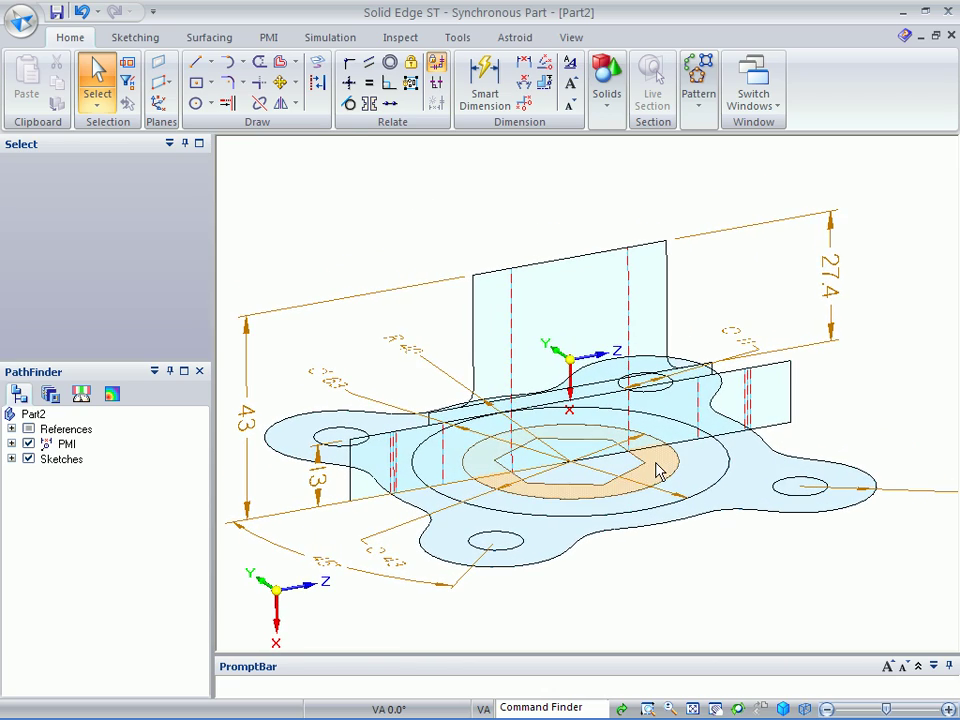
{"action": "left_click", "coordinate": [663, 470]}
{"action": "left_click", "coordinate": [645, 428]}
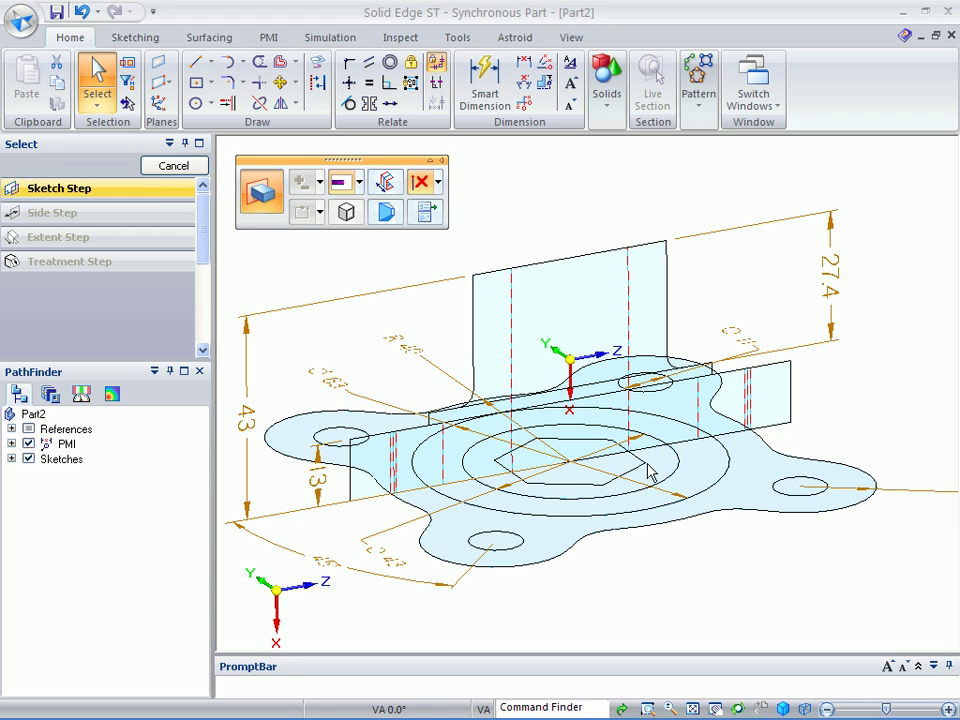
{"action": "left_click", "coordinate": [437, 183]}
{"action": "left_click", "coordinate": [440, 228]}
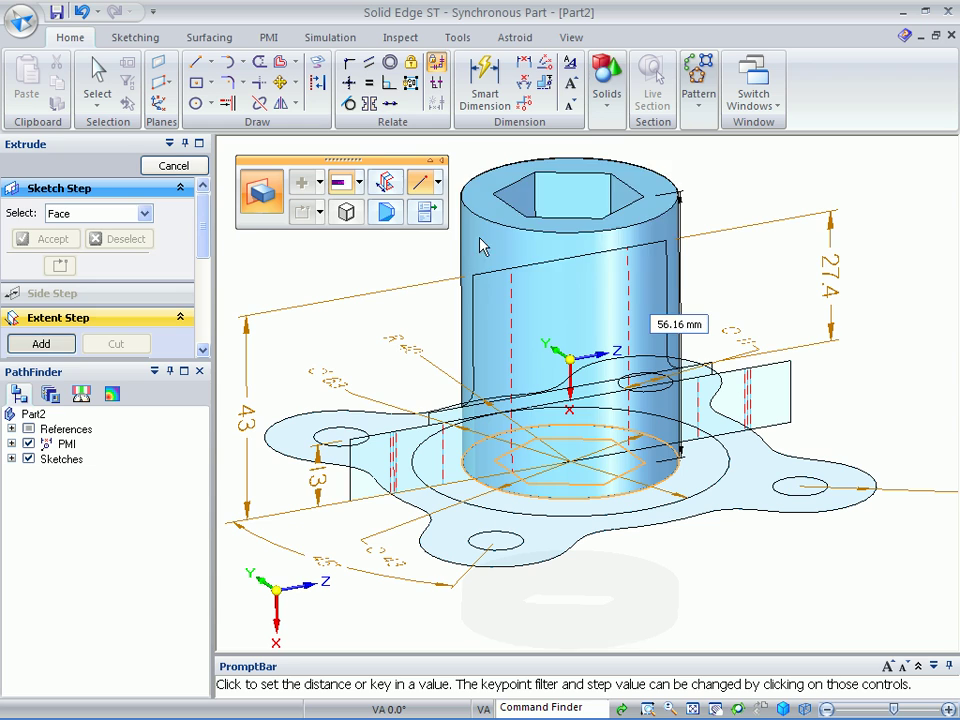
{"action": "left_click", "coordinate": [668, 248]}
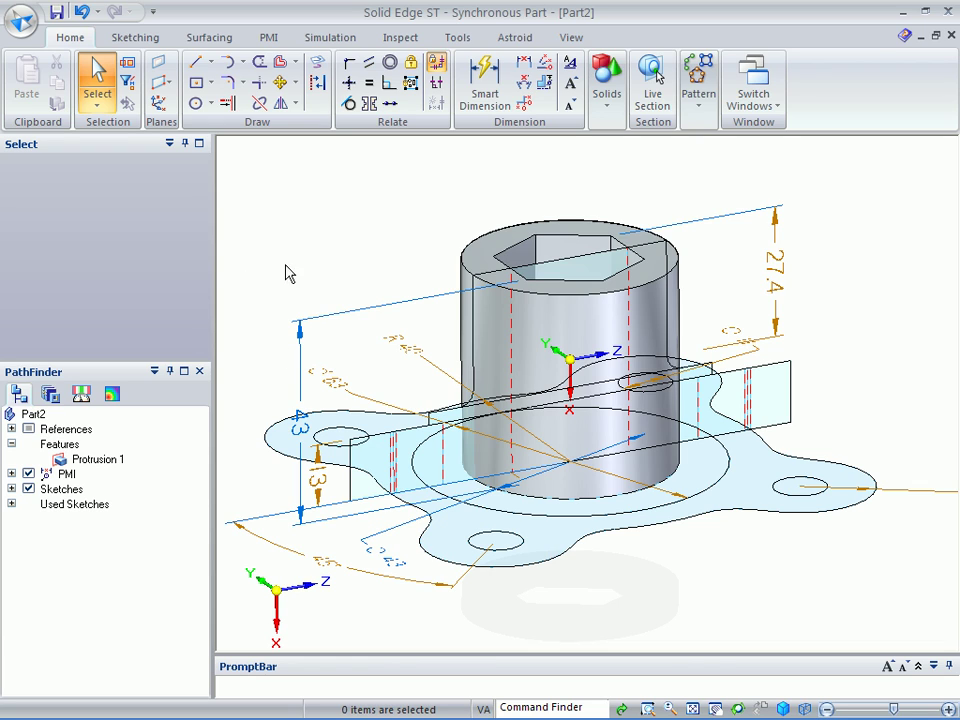
Extrude the ring between the 43 mm and 63 mm circles up to the raised step's endpoint in the side-view sketch.
{"action": "left_click", "coordinate": [699, 480]}
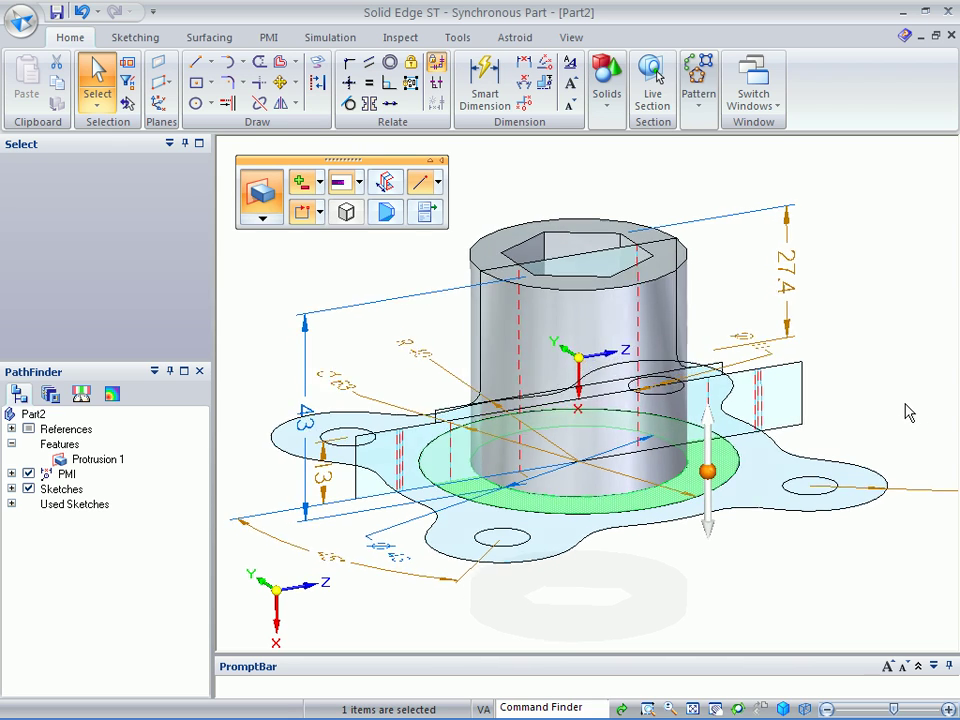
{"action": "middle_click_drag", "start_coordinate": [909, 413], "coordinate": [760, 432]}
{"action": "left_click", "coordinate": [760, 430]}
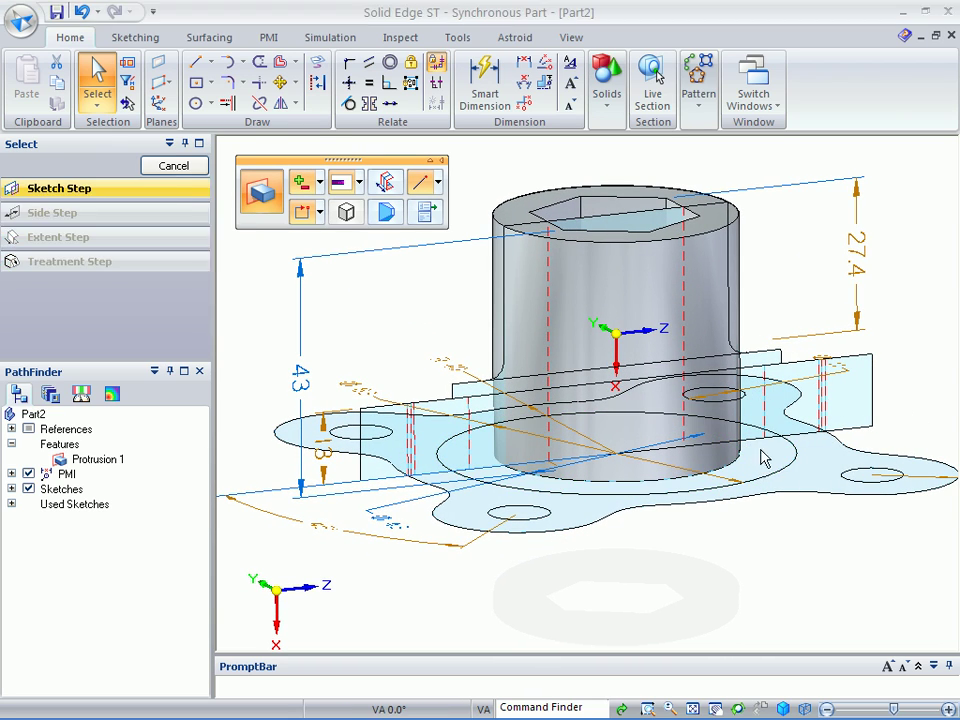
{"action": "left_click", "coordinate": [780, 347]}
{"action": "right_click", "coordinate": [795, 279]}
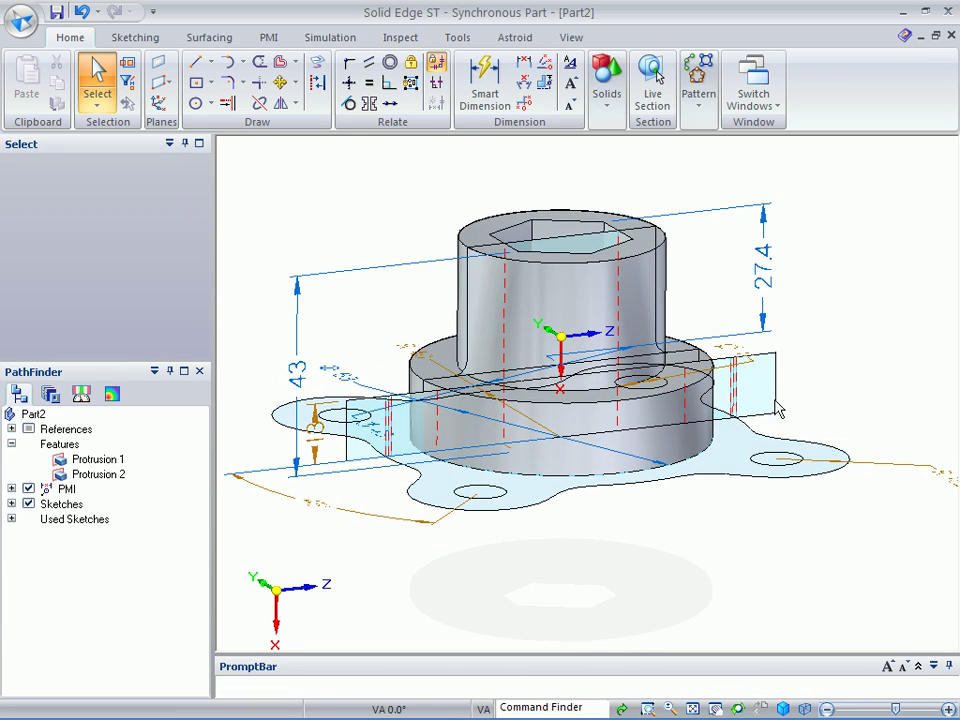
Extrude the four-lobed flange region, without its bolt holes, up to the upper endpoint of the side view's 13 mm flange.
{"action": "left_click", "coordinate": [738, 448]}
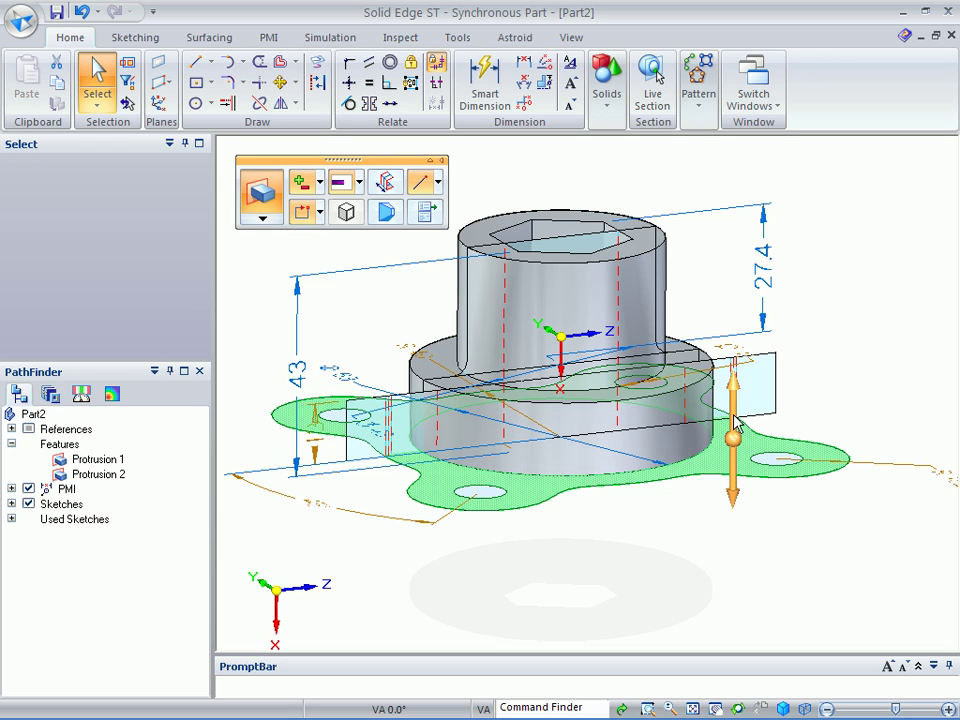
{"action": "left_click", "coordinate": [736, 424]}
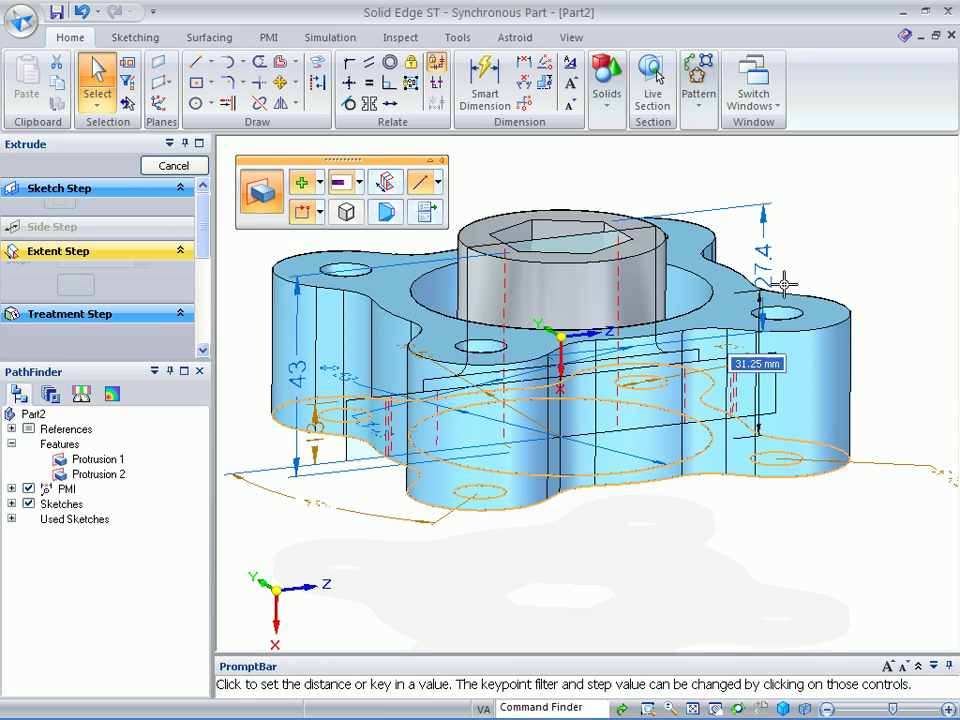
{"action": "left_click", "coordinate": [795, 336]}
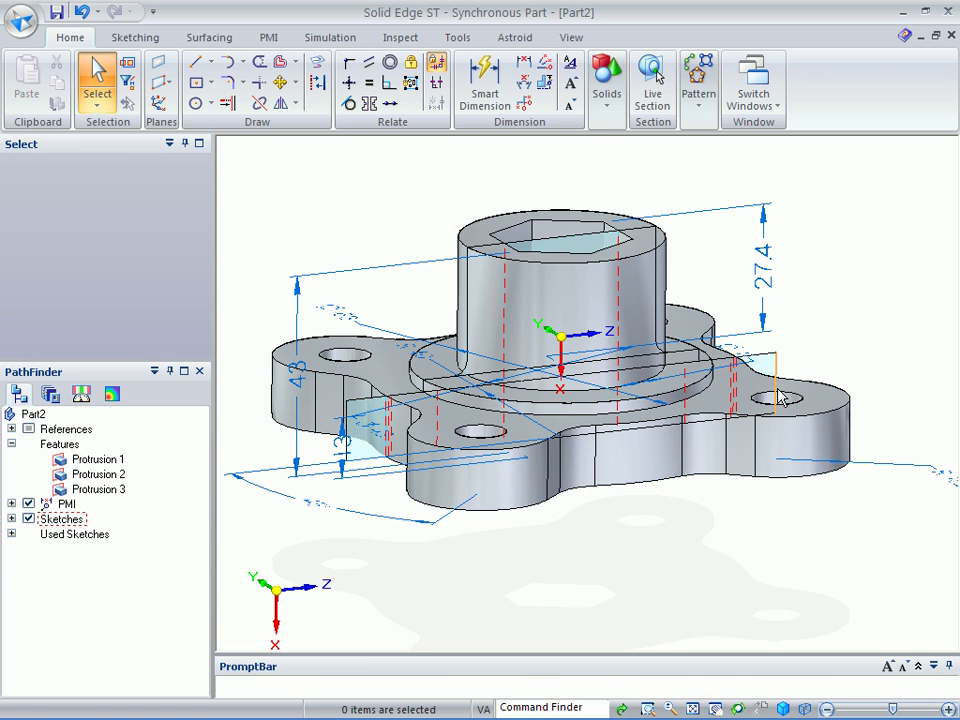
Round the circular edge where the hub cylinder meets the raised ring with a 3 mm radius.
{"action": "middle_click_drag", "start_coordinate": [848, 300], "coordinate": [864, 309]}
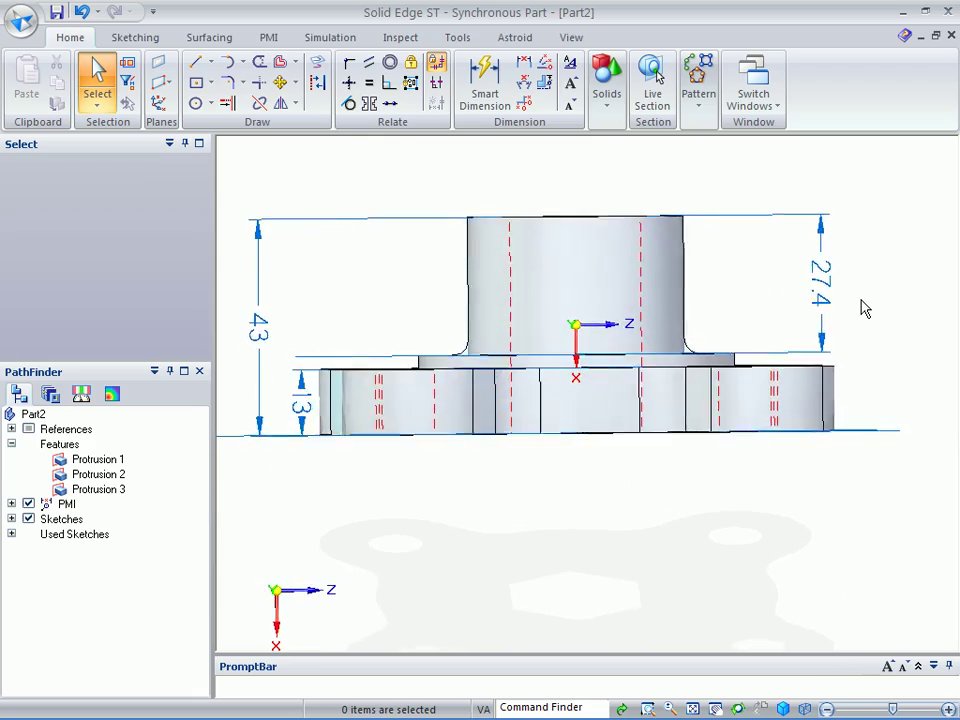
{"action": "key", "text": "ctrl+i"}
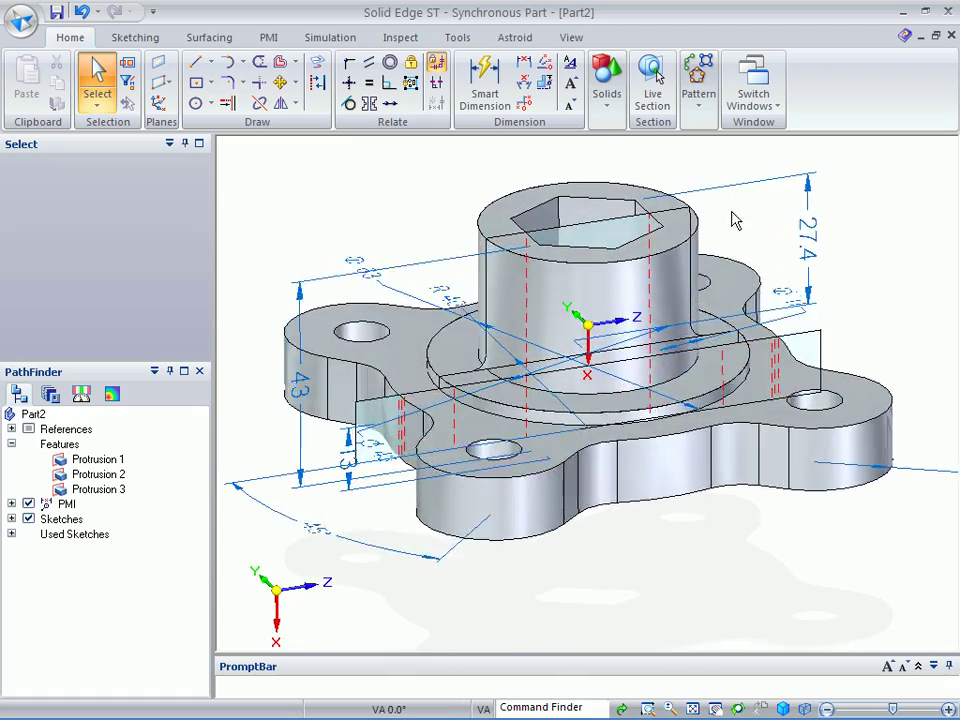
{"action": "left_click", "coordinate": [607, 118]}
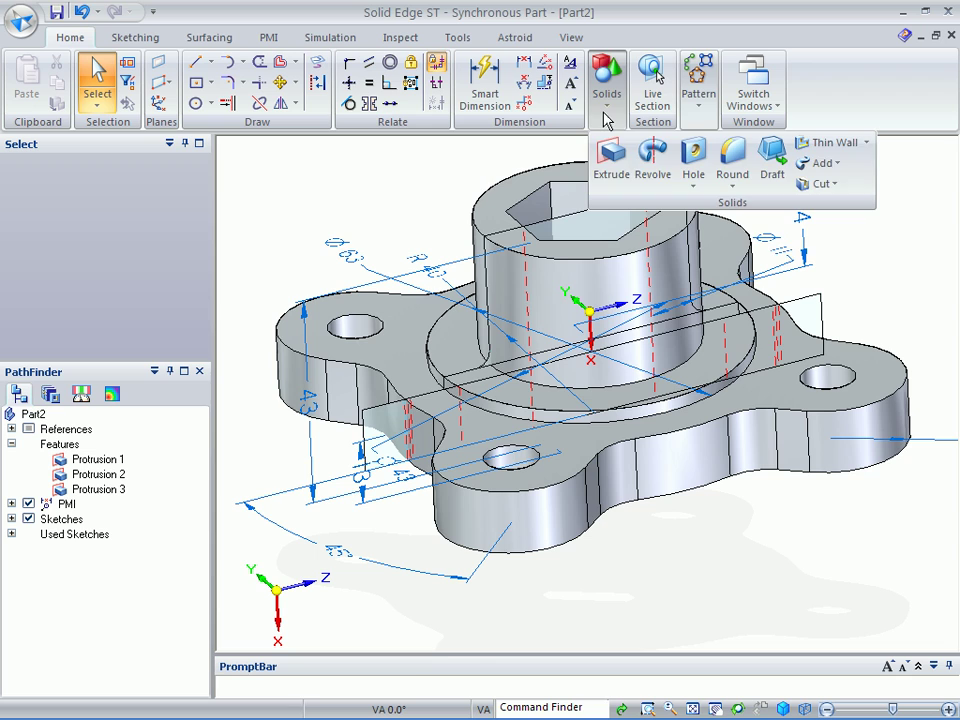
{"action": "left_click", "coordinate": [732, 156]}
{"action": "left_click", "coordinate": [698, 362]}
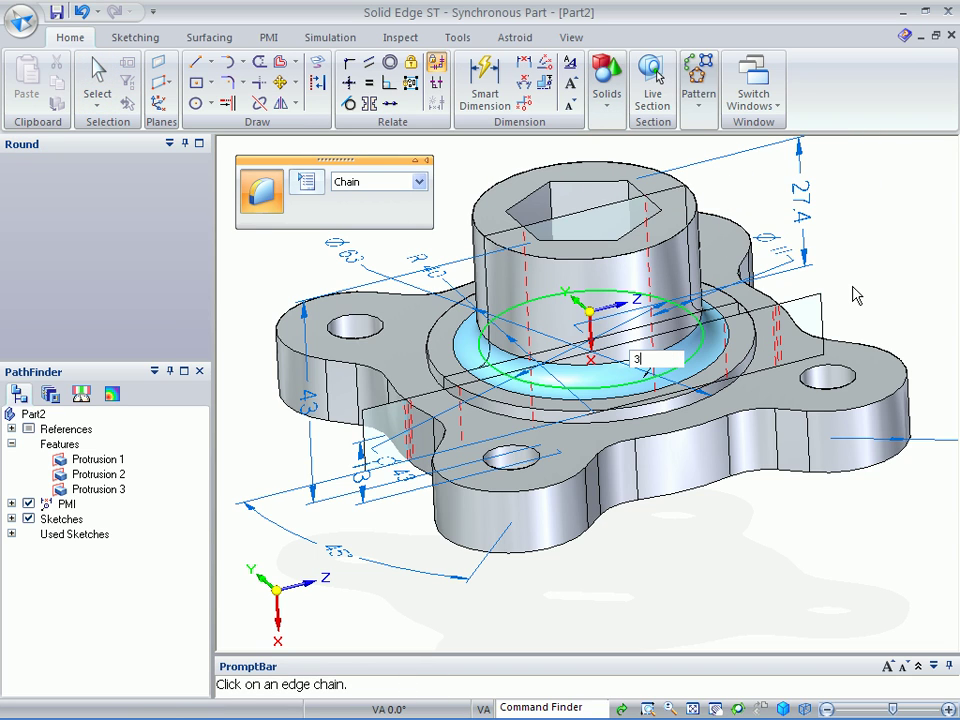
{"action": "key", "text": "Return"}
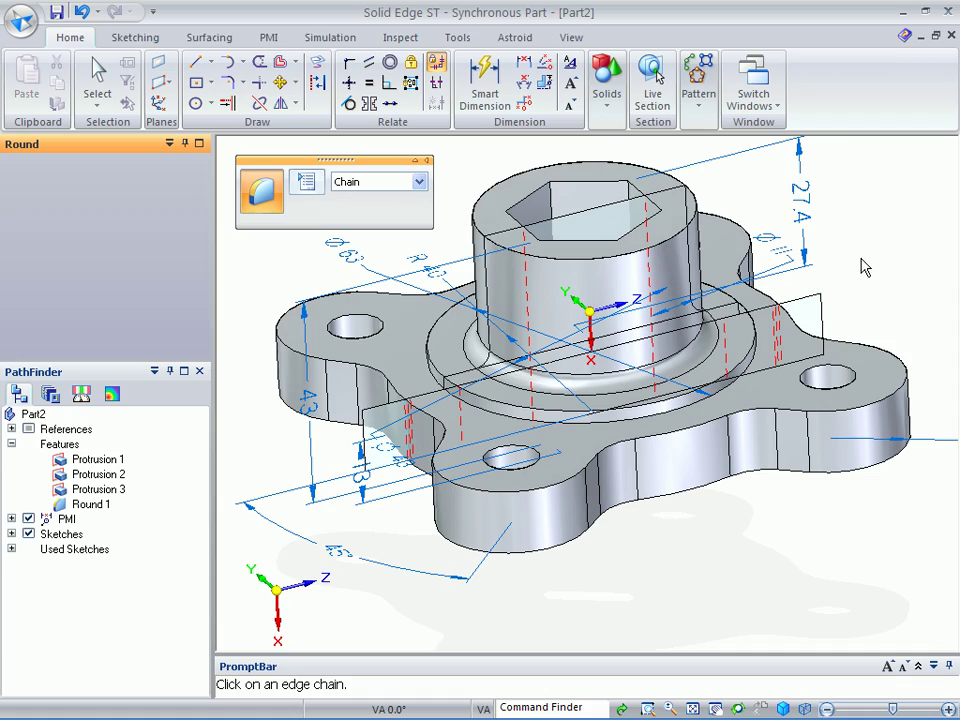
Hide all sketches so only the solid hub and its PMI dimensions are displayed.
{"action": "key", "text": "ctrl+shift+f"}
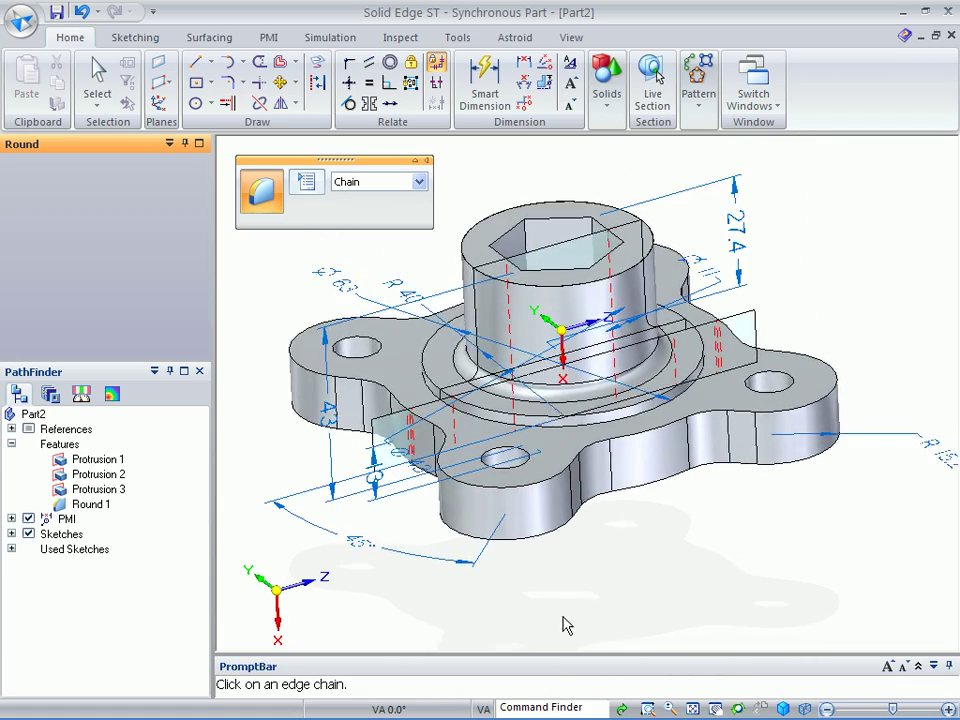
{"action": "left_click", "coordinate": [28, 534]}
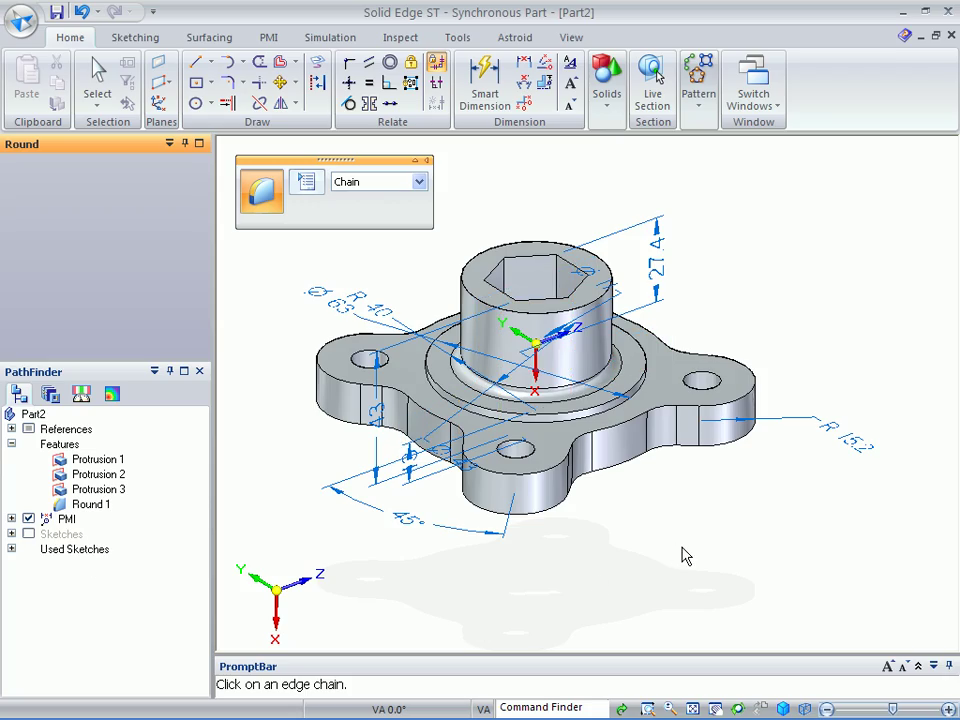
{"action": "middle_click_drag", "start_coordinate": [684, 556], "coordinate": [788, 565]}
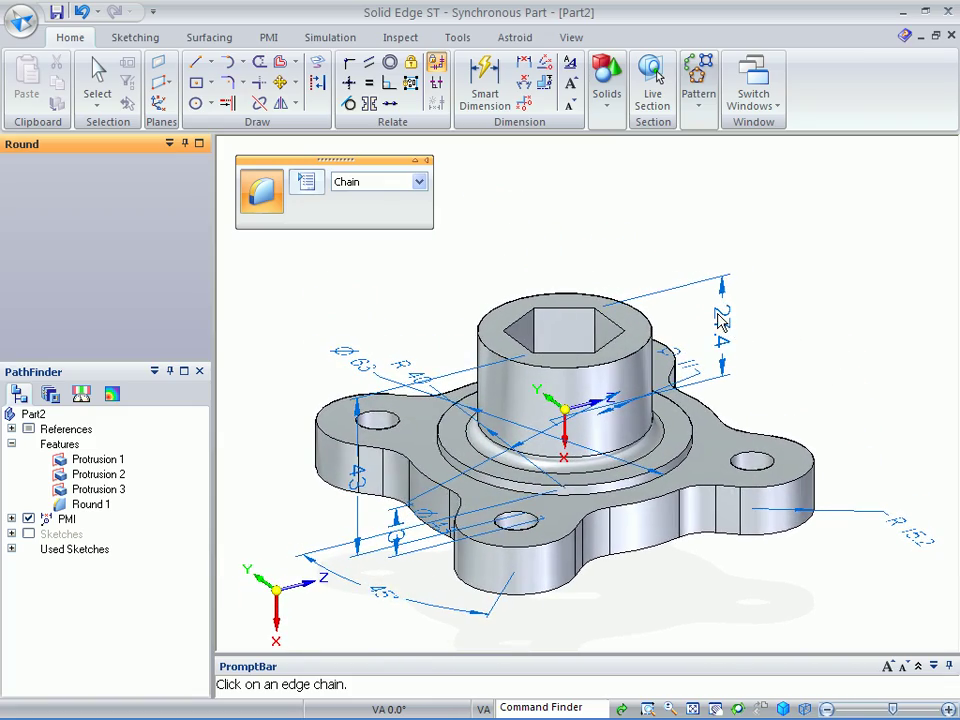
Set the hub cylinder's 27.4 mm height dimension to 30 mm and lock it.
{"action": "left_click", "coordinate": [97, 80]}
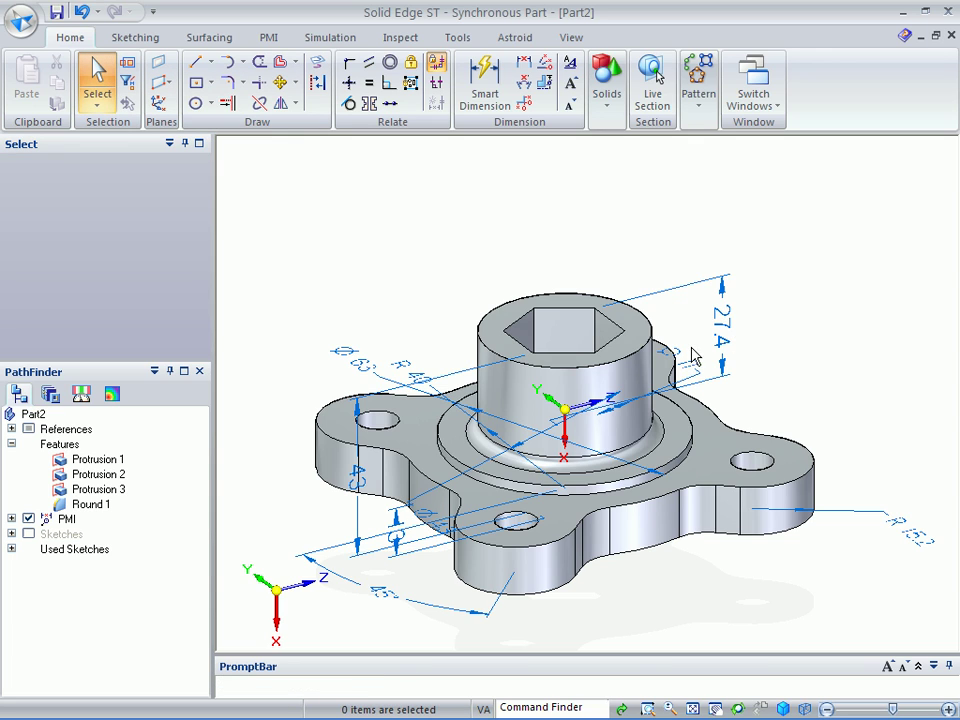
{"action": "left_click", "coordinate": [722, 321]}
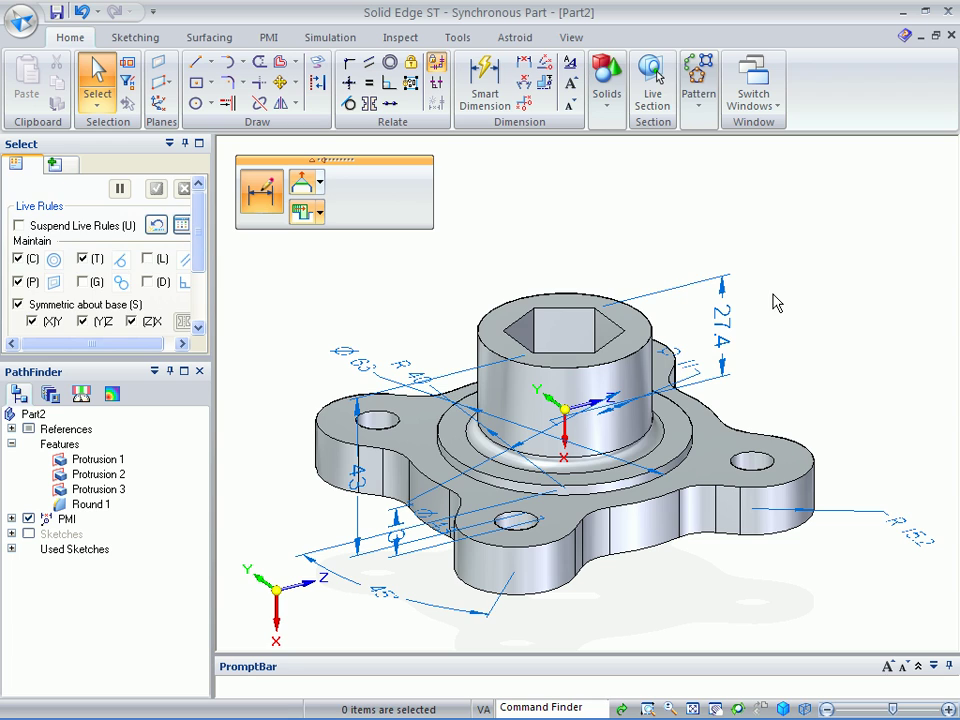
{"action": "left_click", "coordinate": [757, 320]}
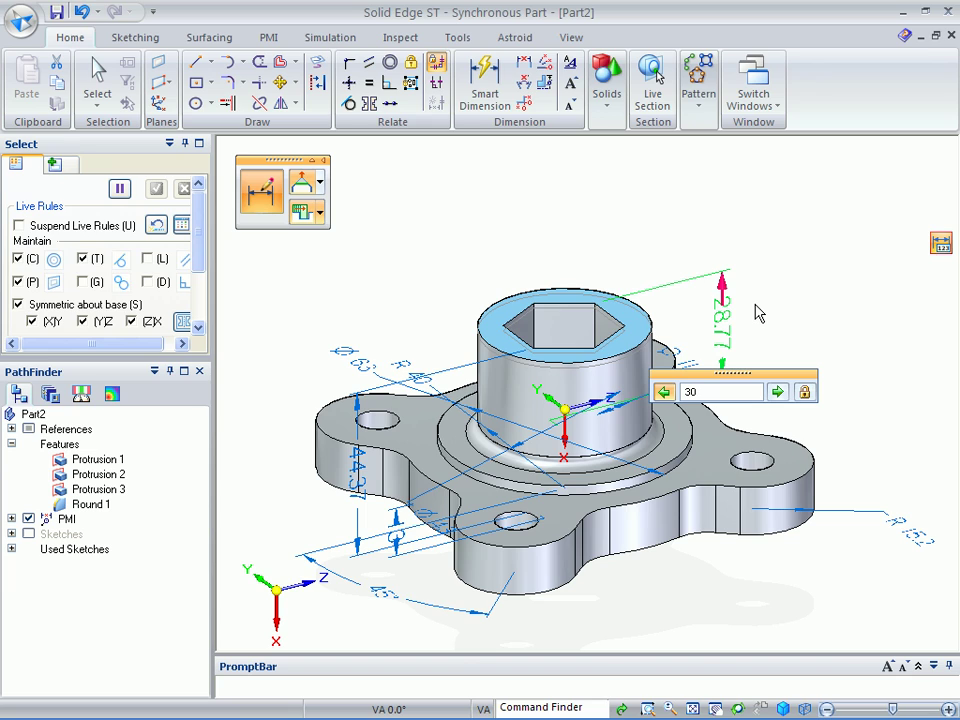
{"action": "type", "text": "30"}
{"action": "key", "text": "Return"}
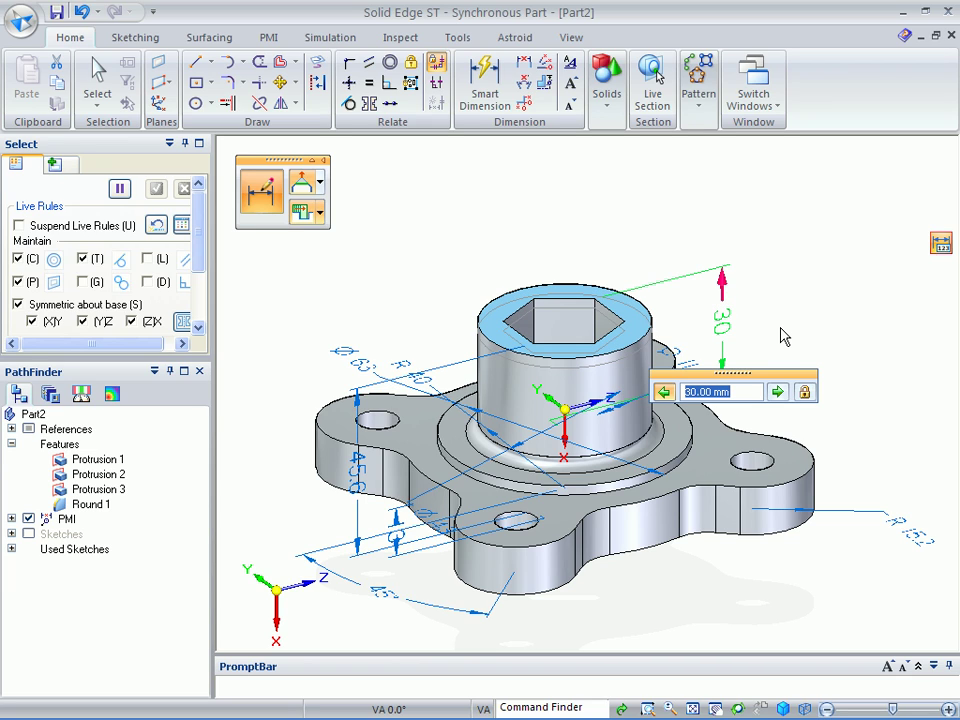
{"action": "left_click", "coordinate": [806, 393]}
{"action": "key", "text": "Escape"}
{"action": "key", "text": "Escape"}
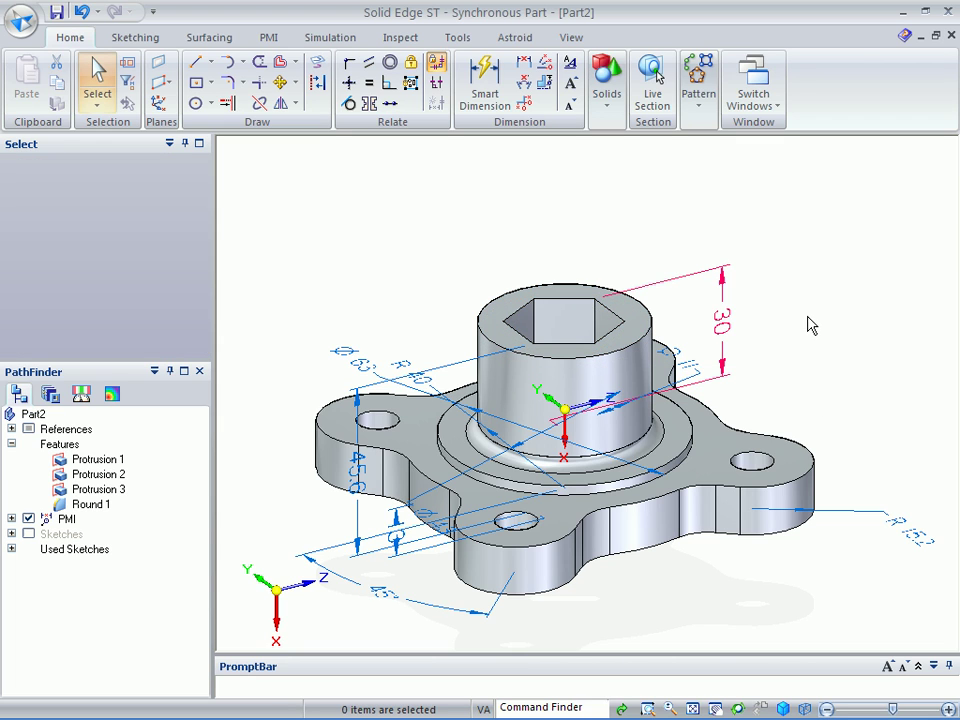
Raise the hub cylinder's top face about 13 mm and shift the raised ring's upper face freely along the hub axis.
{"action": "left_click", "coordinate": [640, 322]}
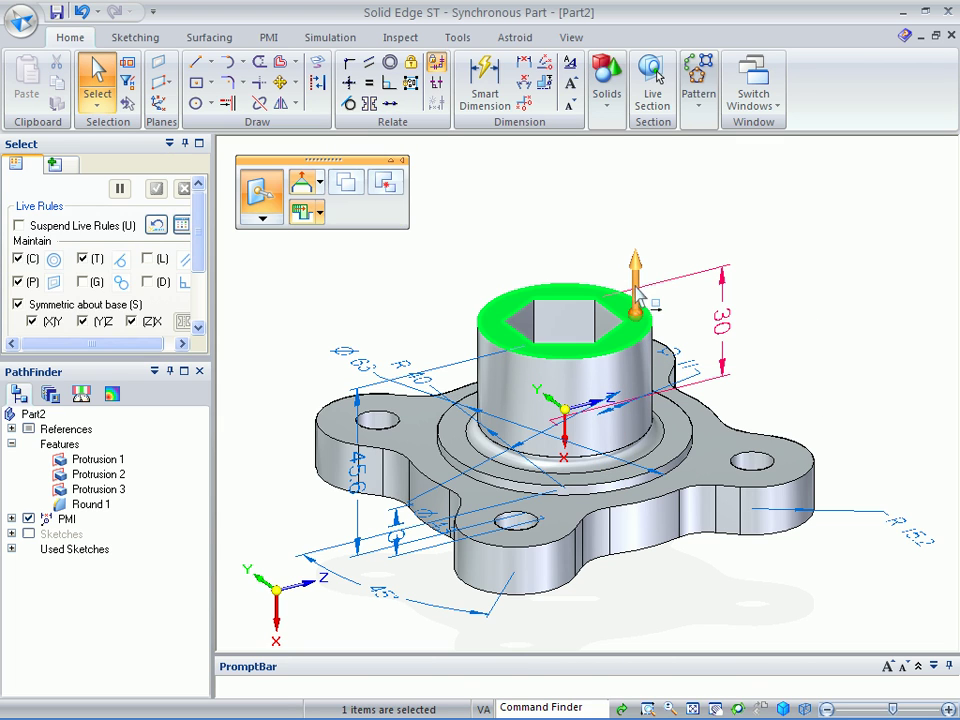
{"action": "left_click", "coordinate": [637, 292]}
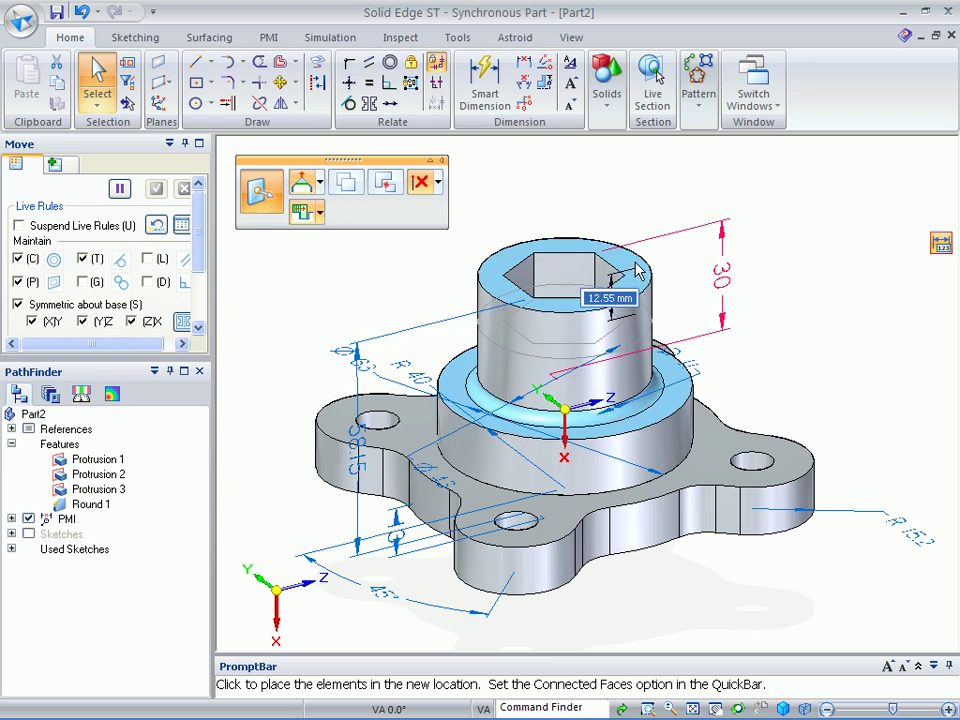
{"action": "left_click", "coordinate": [640, 277]}
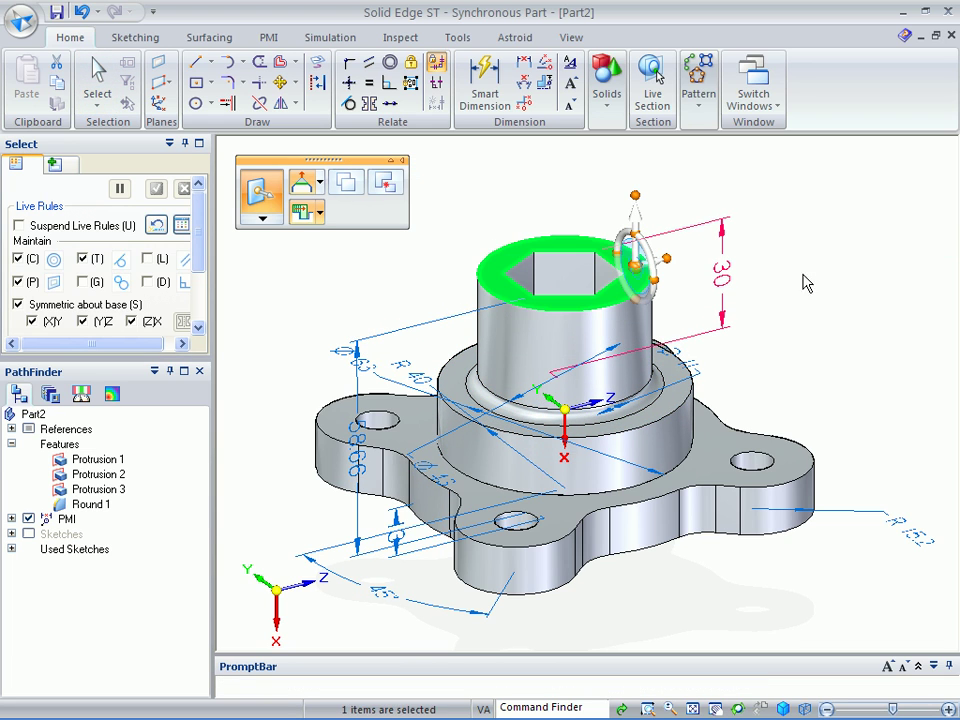
{"action": "left_click", "coordinate": [668, 394]}
{"action": "left_click", "coordinate": [670, 388]}
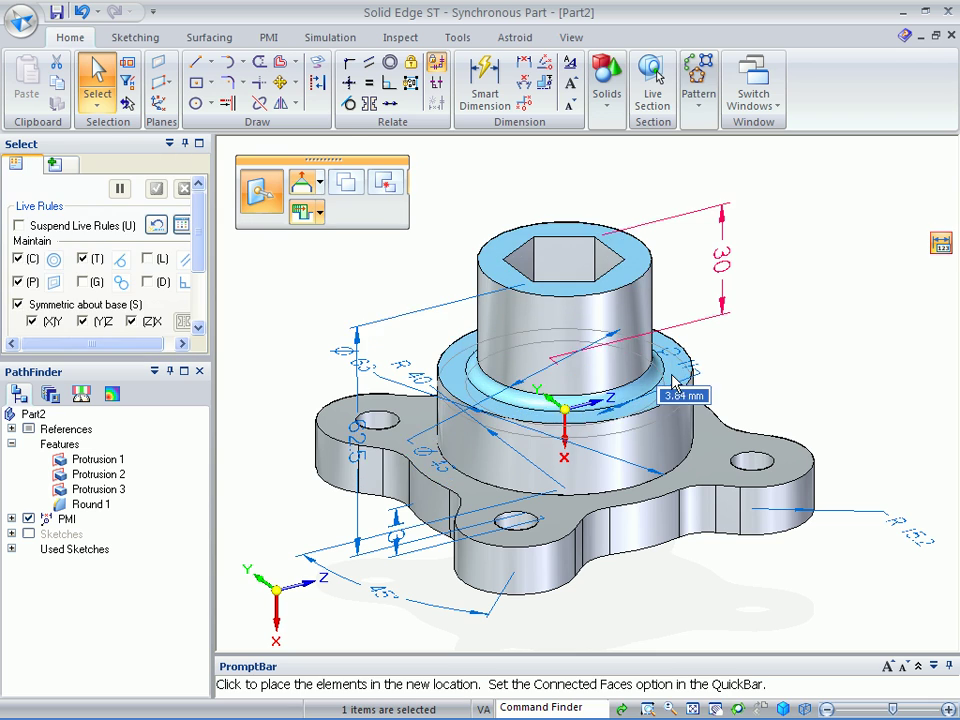
{"action": "left_click", "coordinate": [829, 416]}
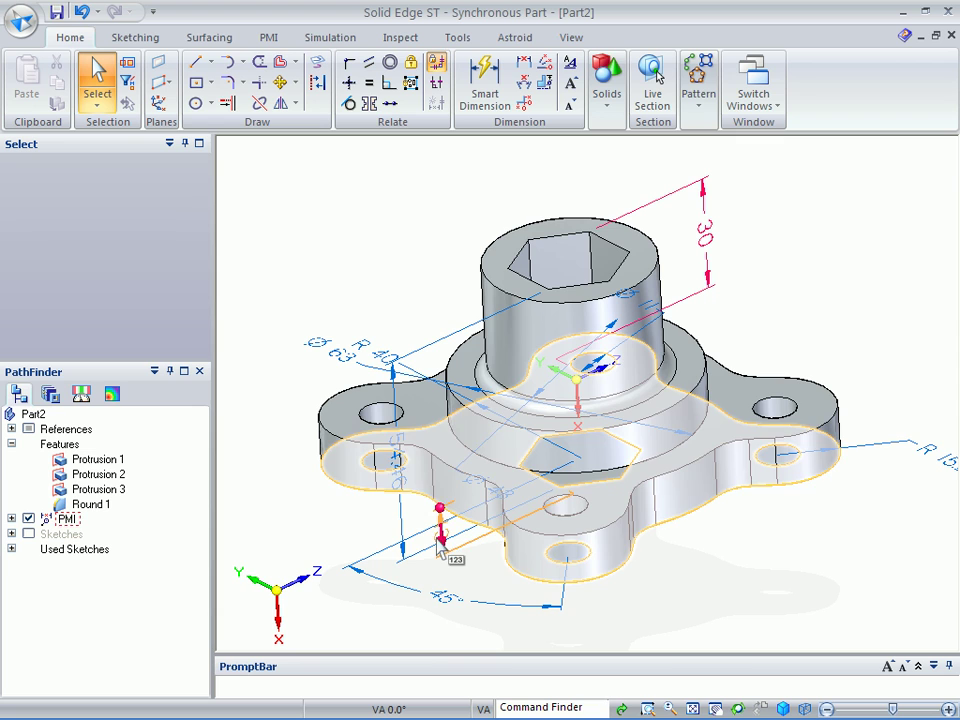
Thicken the flange to 16.25 mm by moving its bottom face, and set its thickness to 15 mm by moving its top face.
{"action": "left_click", "coordinate": [437, 543]}
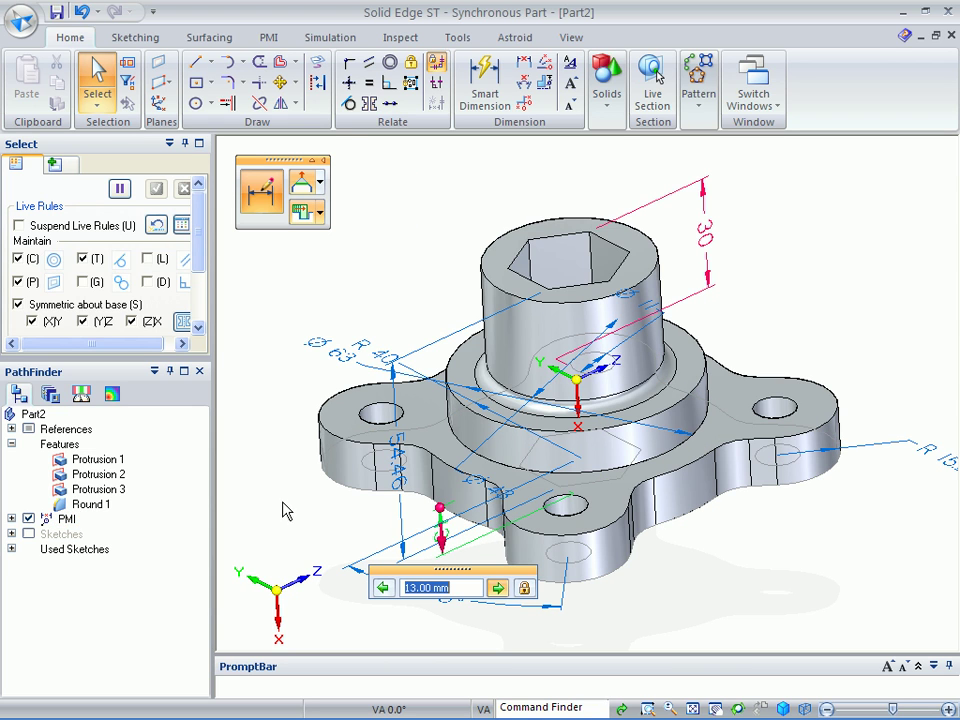
{"action": "scroll", "coordinate": [283, 505], "scroll_direction": "up", "scroll_amount": 10}
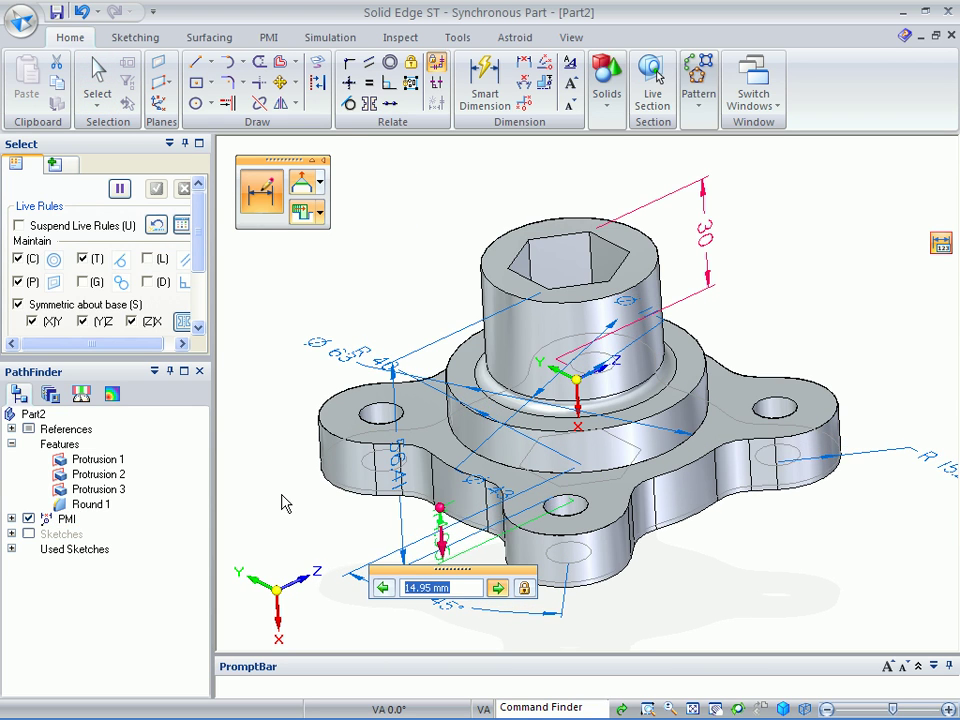
{"action": "scroll", "coordinate": [283, 500], "scroll_direction": "down", "scroll_amount": 2}
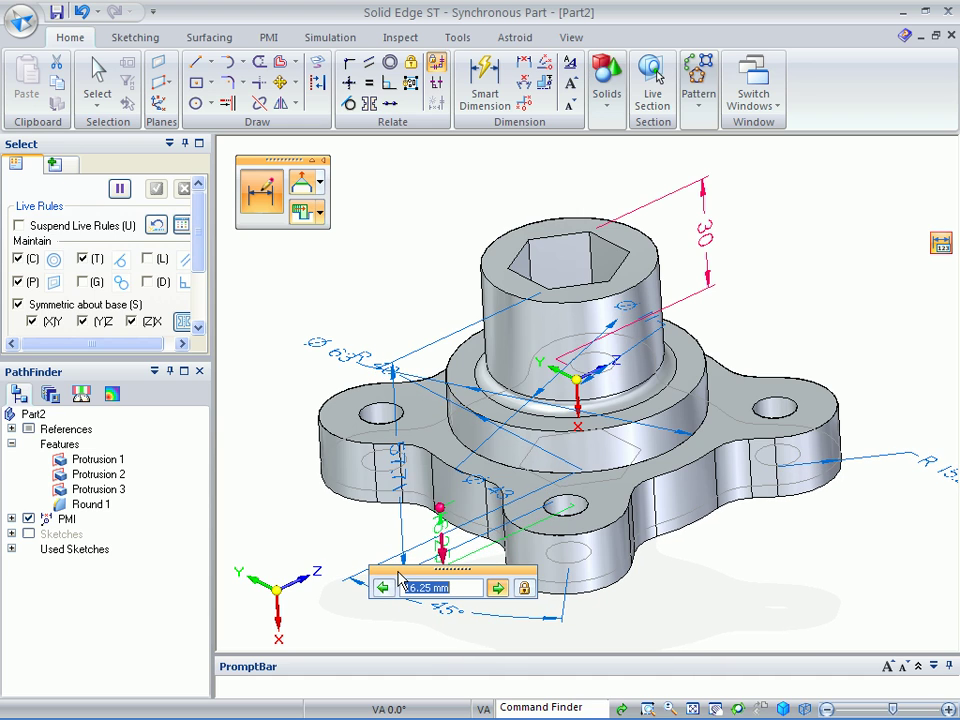
{"action": "scroll", "coordinate": [288, 506], "scroll_direction": "up", "scroll_amount": 12}
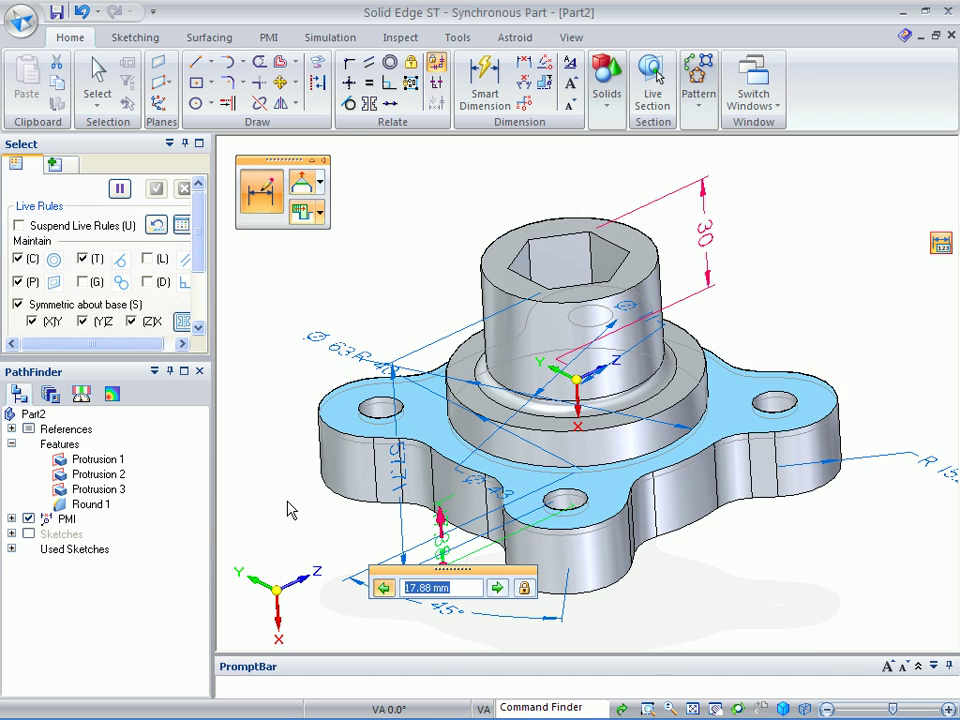
{"action": "scroll", "coordinate": [288, 506], "scroll_direction": "down", "scroll_amount": 5}
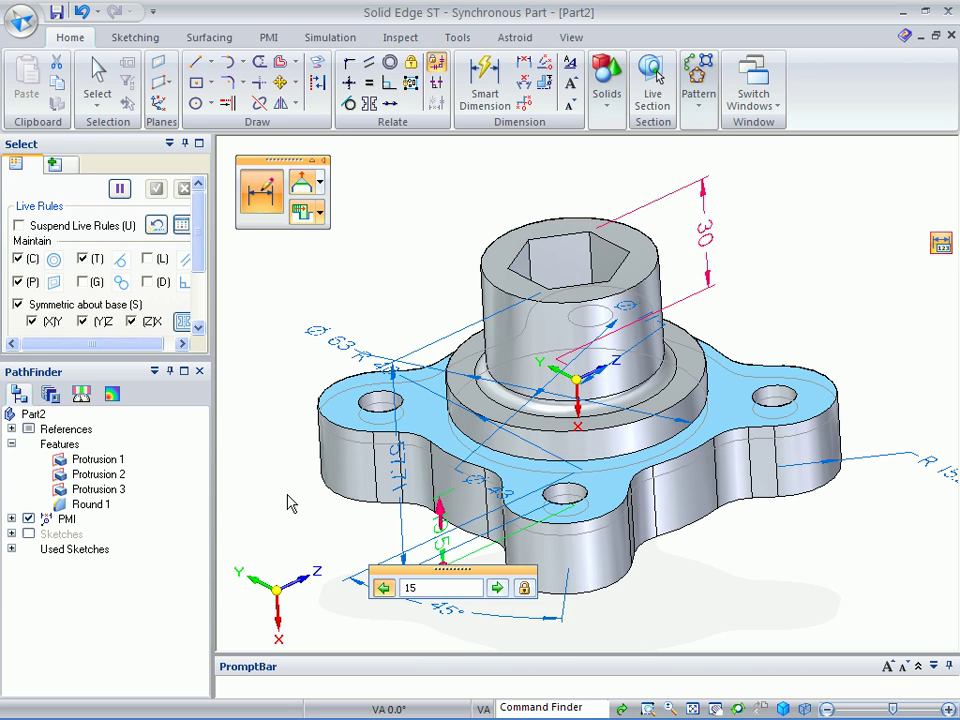
{"action": "key", "text": "Escape"}
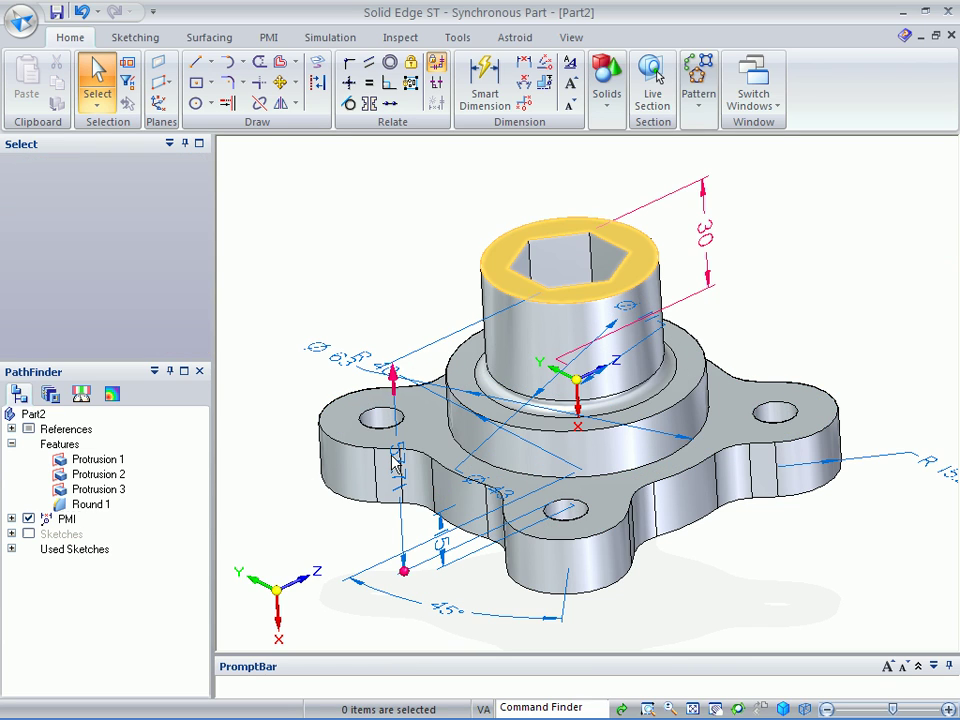
Set the part's overall height dimension to 50 mm by moving the top face of the hub.
{"action": "left_click", "coordinate": [396, 462]}
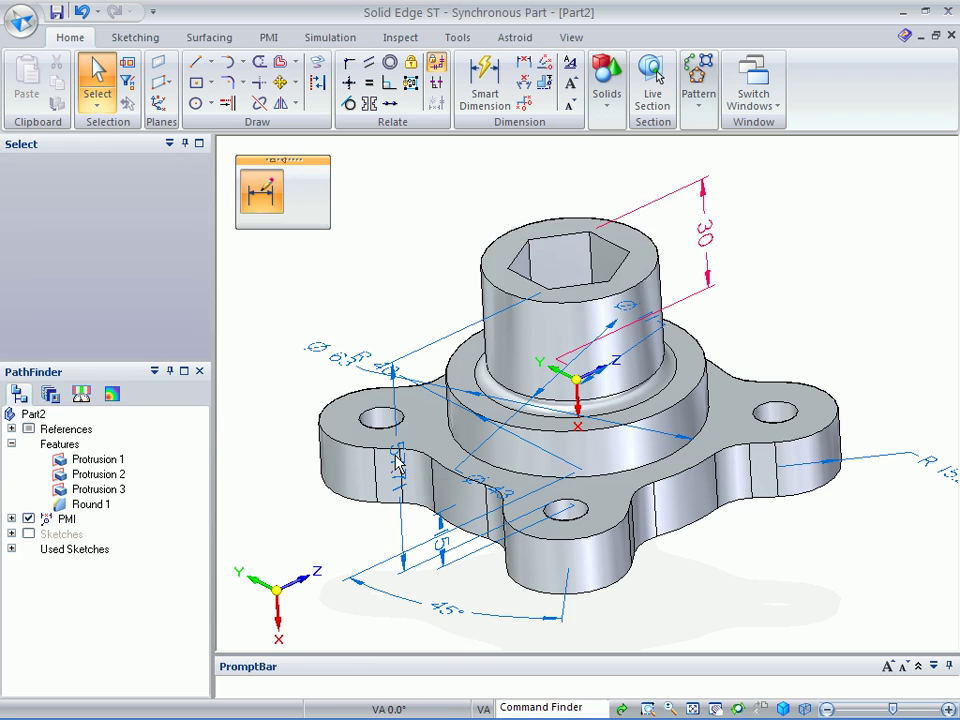
{"action": "type", "text": "49.06"}
{"action": "key", "text": "Return"}
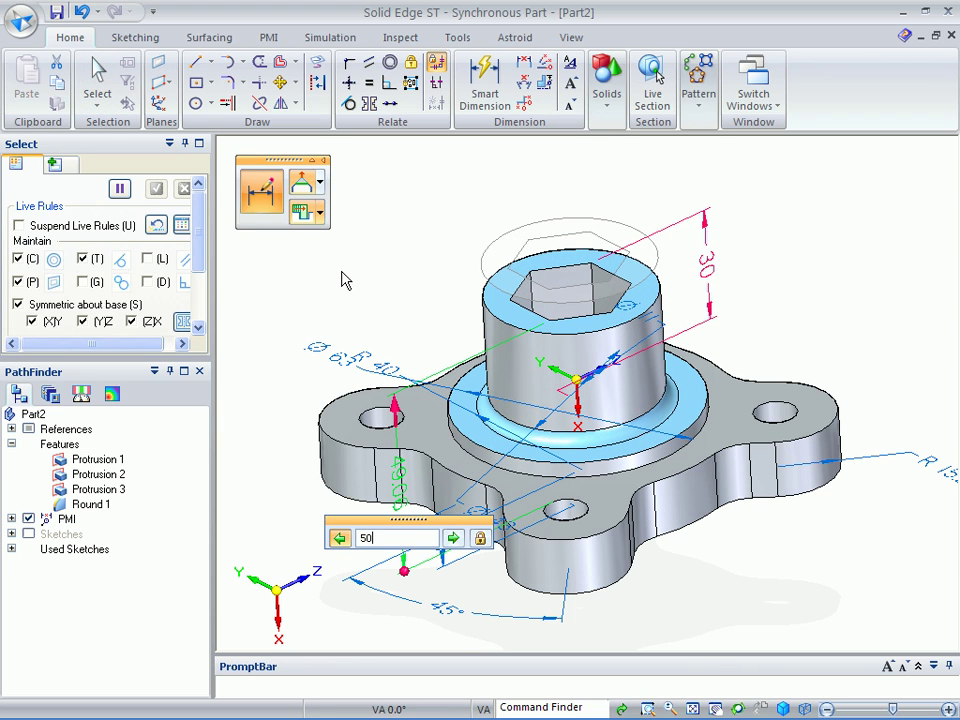
{"action": "key", "text": "Return"}
{"action": "key", "text": "Escape"}
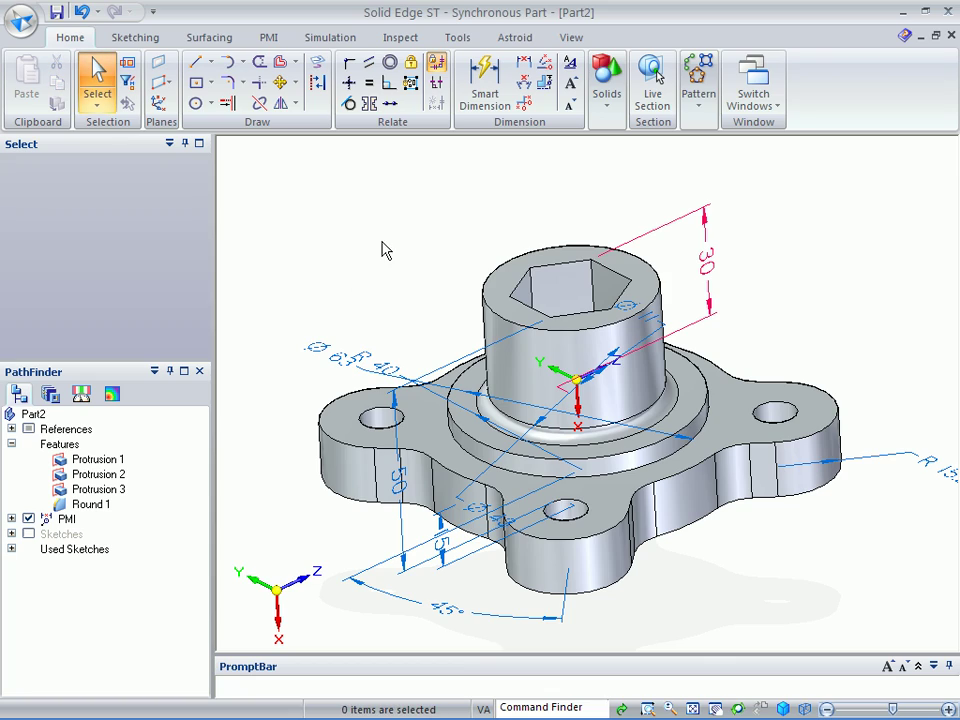
Try to move one flange bolt hole freely outward together with its lobe and the symmetric lobes.
{"action": "key", "text": "ctrl+i"}
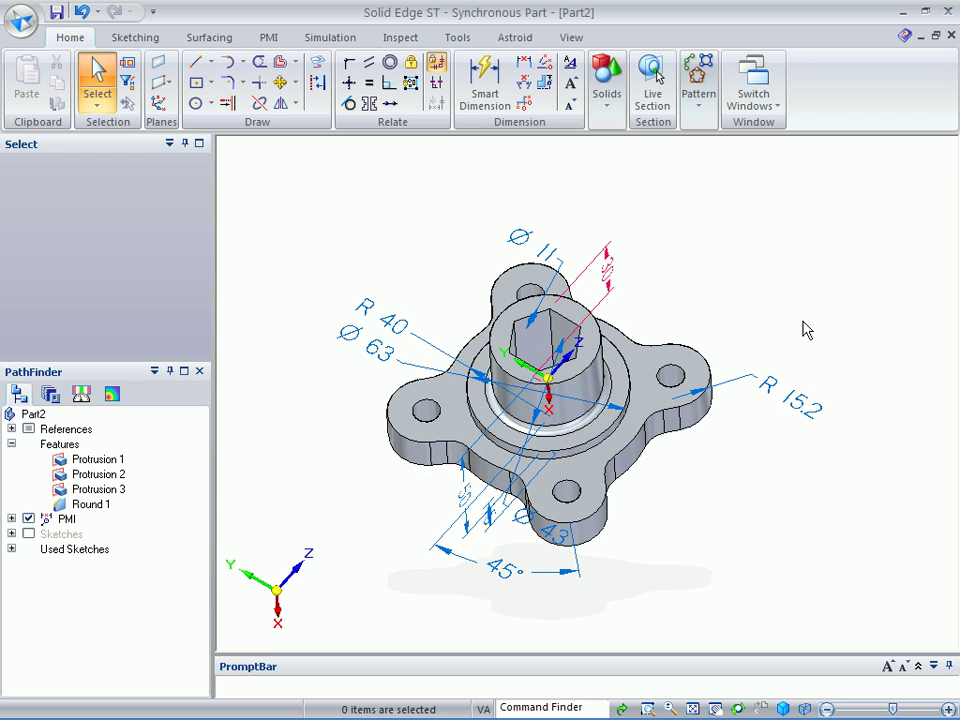
{"action": "left_click", "coordinate": [678, 375]}
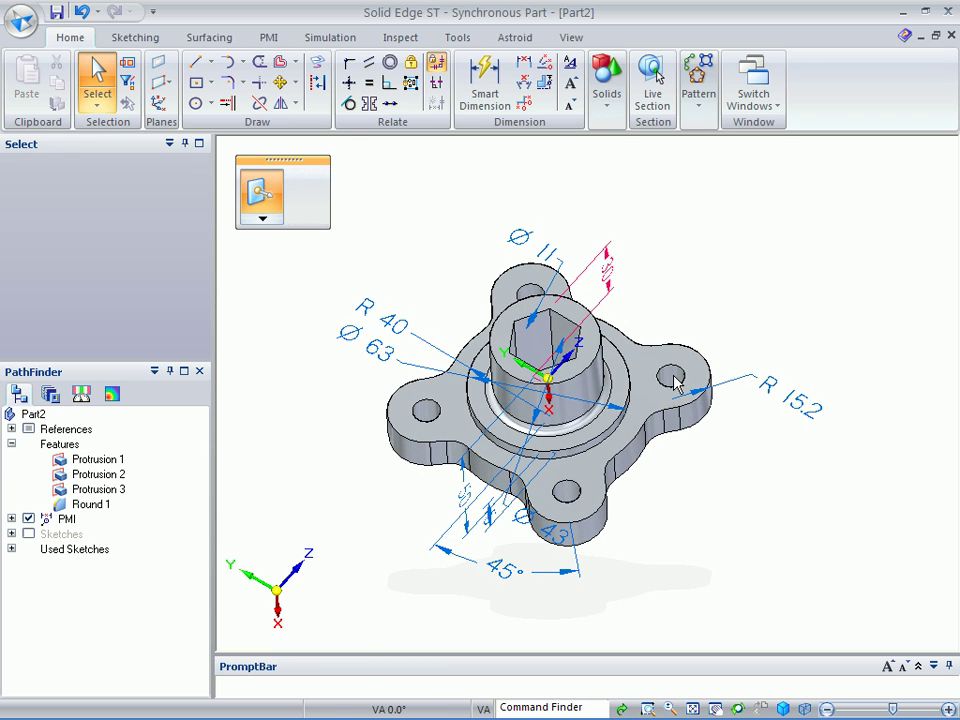
{"action": "left_click", "coordinate": [686, 374]}
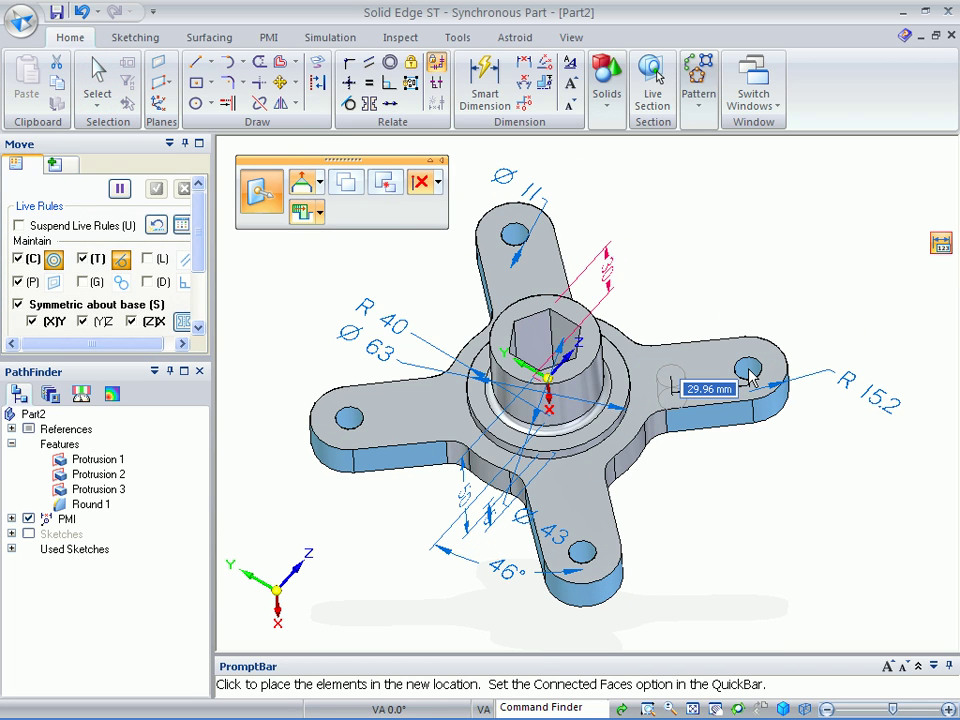
{"action": "key", "text": "Escape"}
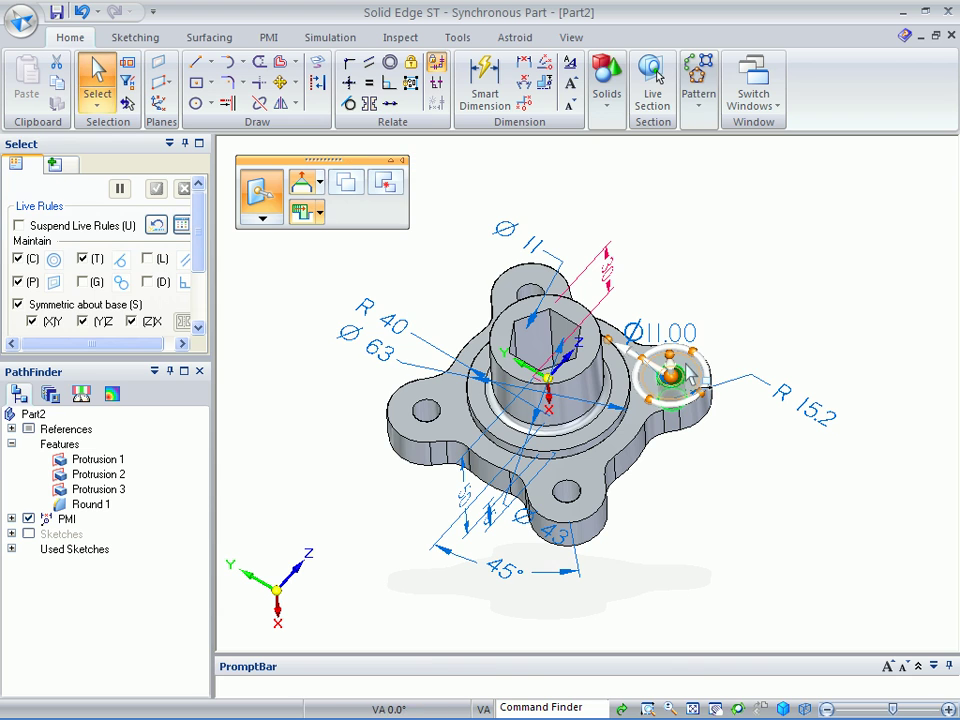
{"action": "left_click", "coordinate": [688, 374]}
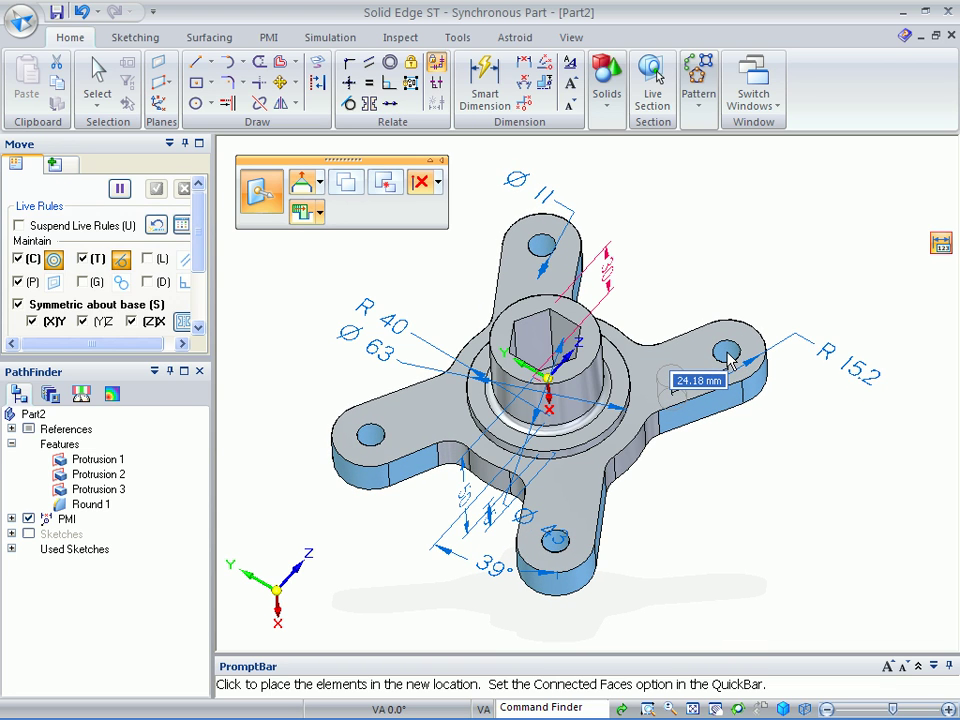
{"action": "left_click", "coordinate": [668, 360]}
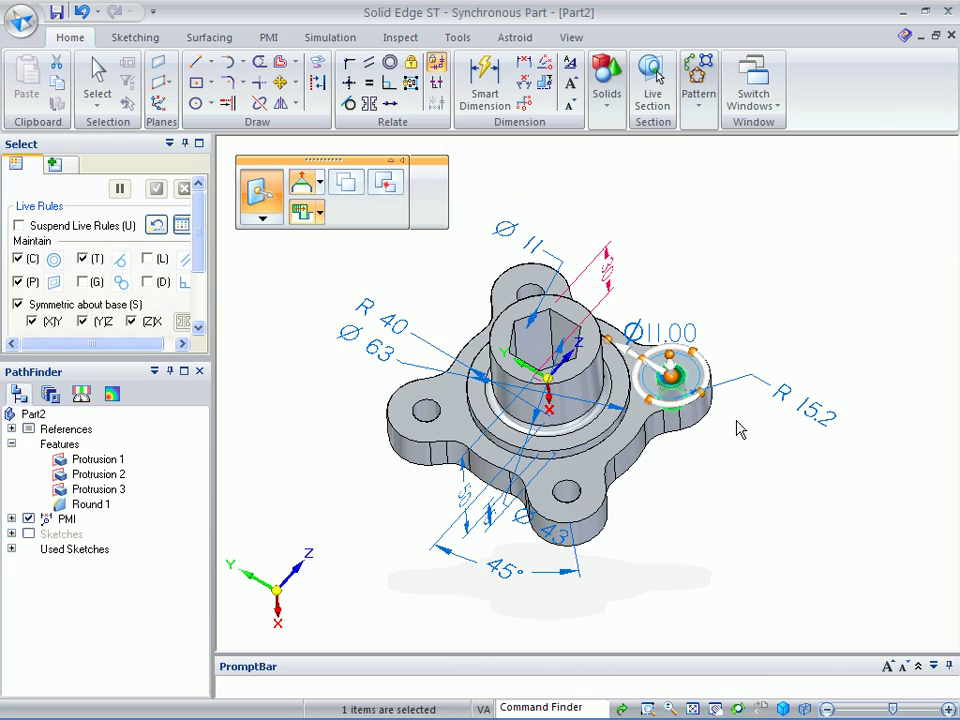
Rotate the steering wheel on the selected bolt hole to 45° so its primary axis lines up radially with the hub centre.
{"action": "scroll", "coordinate": [710, 490], "scroll_direction": "up", "scroll_amount": 5}
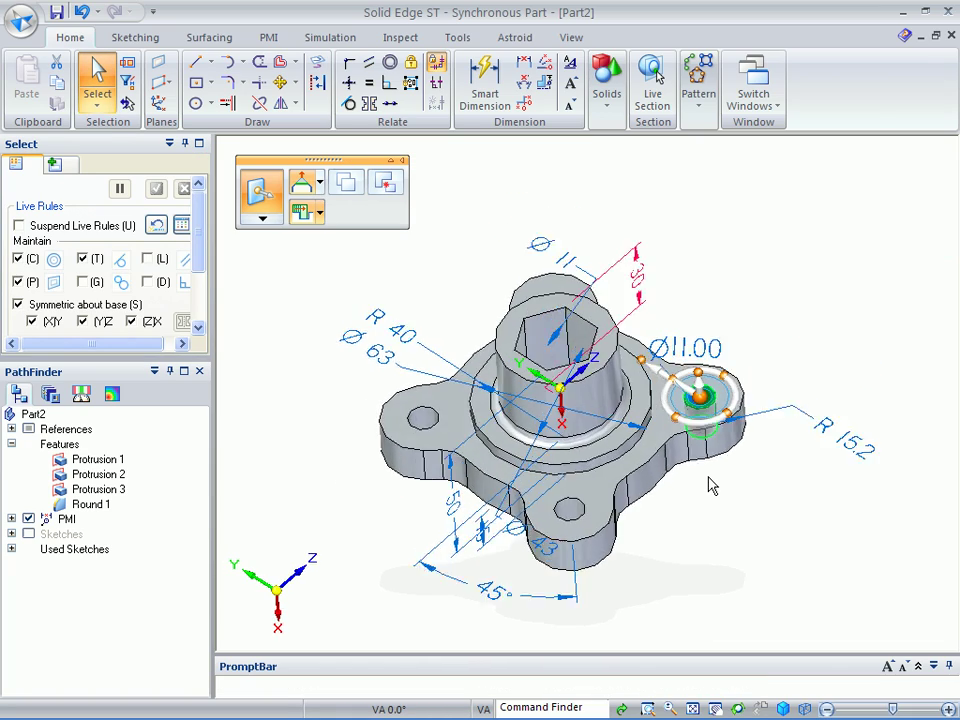
{"action": "scroll", "coordinate": [718, 502], "scroll_direction": "up", "scroll_amount": 2}
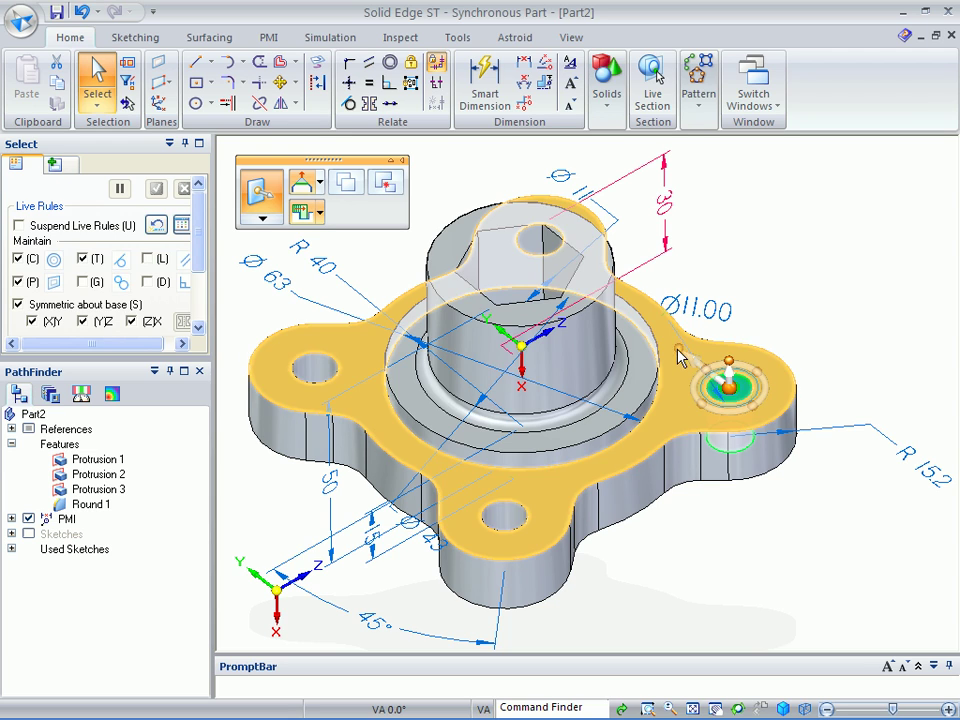
{"action": "left_click_drag", "start_coordinate": [678, 348], "coordinate": [671, 336]}
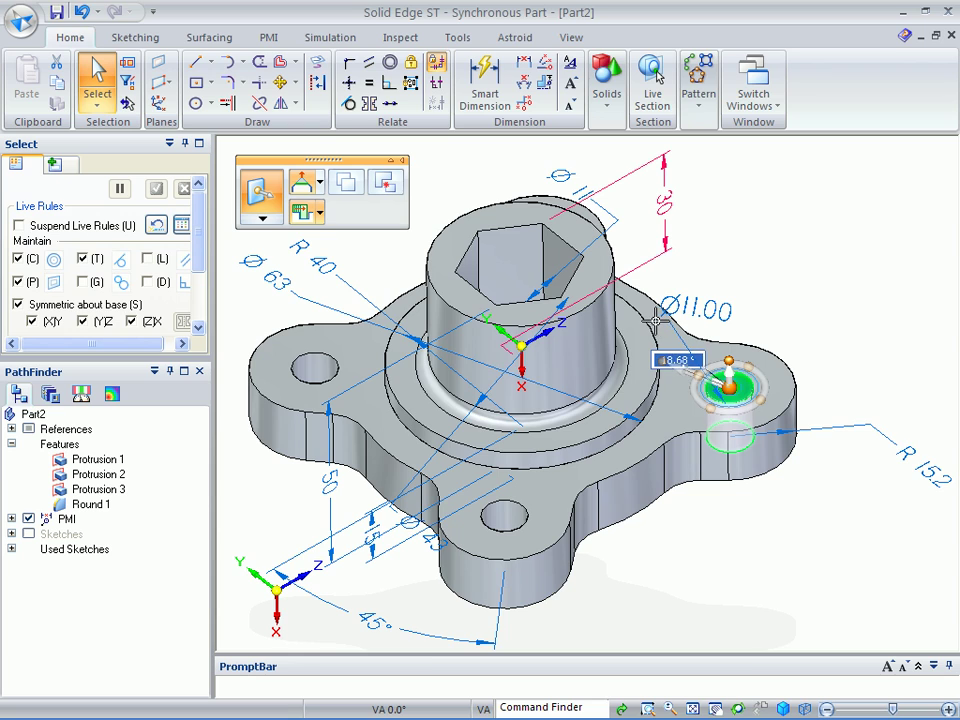
{"action": "left_click_drag", "start_coordinate": [650, 318], "coordinate": [652, 339]}
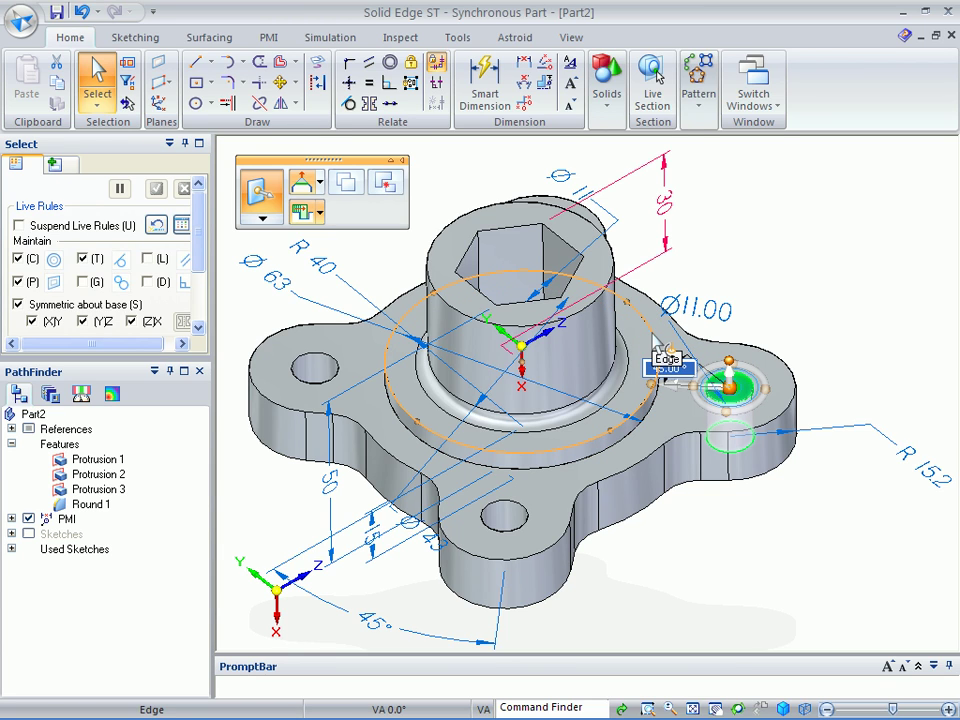
{"action": "left_click_drag", "start_coordinate": [652, 333], "coordinate": [652, 334]}
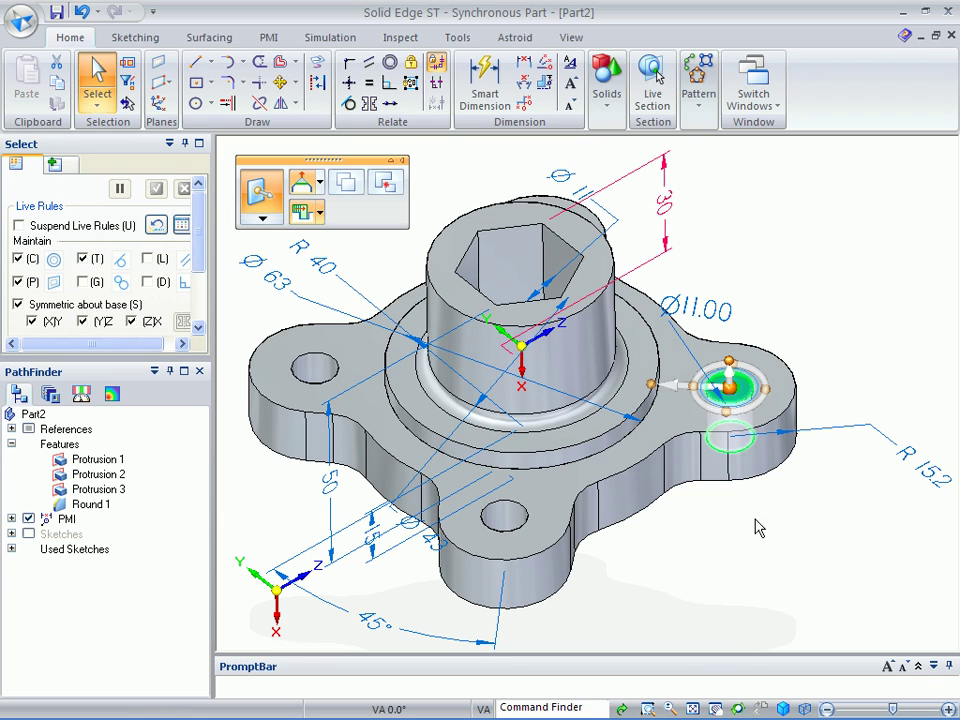
Move the selected bolt hole and its lobe 12 mm radially outward, keeping all four lobes symmetric.
{"action": "left_click", "coordinate": [683, 393]}
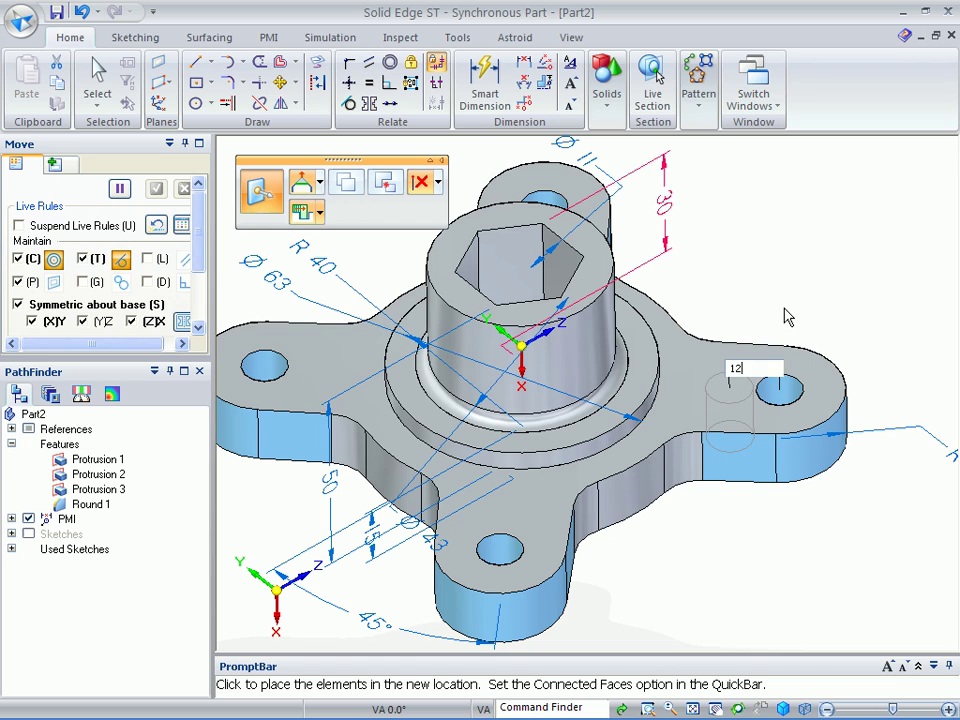
{"action": "key", "text": "Return"}
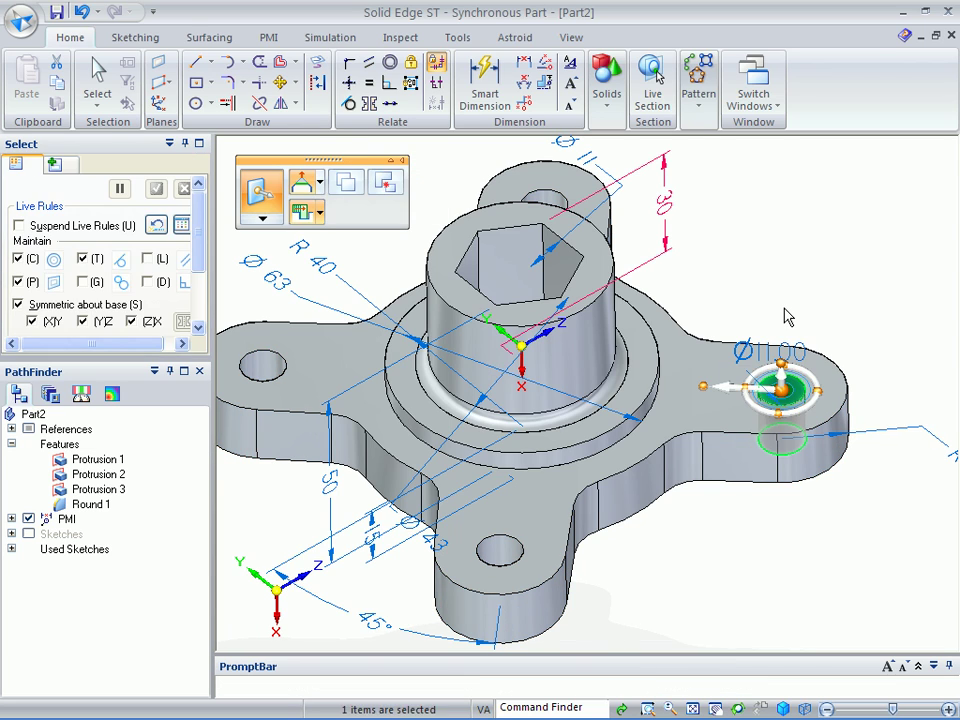
{"action": "key", "text": "Escape"}
{"action": "key", "text": "ctrl+i"}
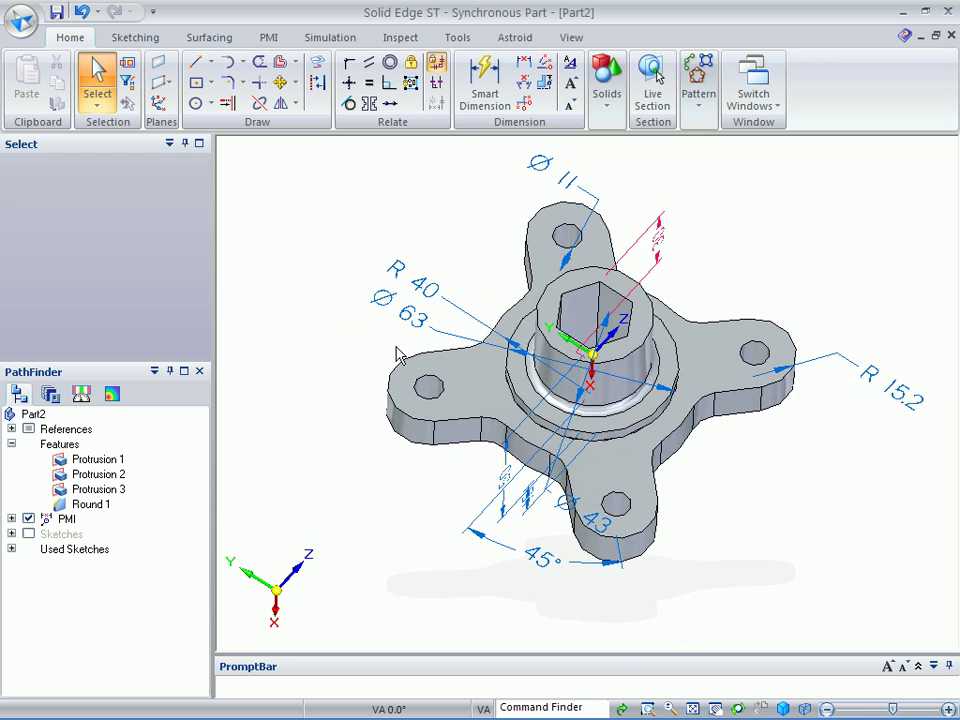
Set the R 40 radius of the flange's central arcs between the lobes to 48 mm.
{"action": "left_click", "coordinate": [410, 282]}
{"action": "scroll", "coordinate": [477, 256], "scroll_direction": "up", "scroll_amount": 8}
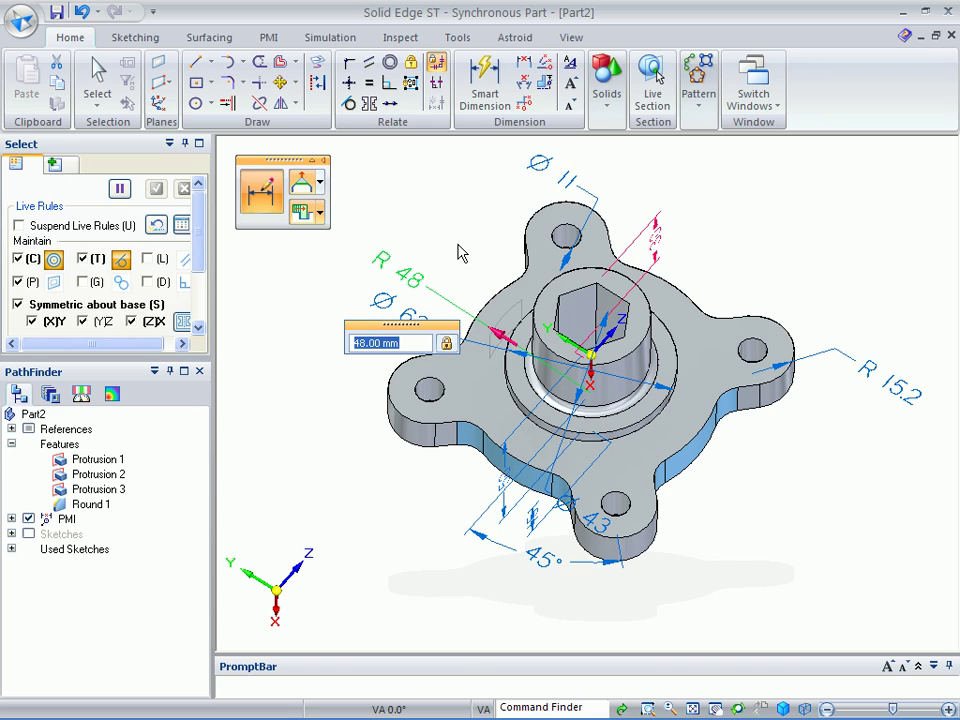
{"action": "key", "text": "Escape"}
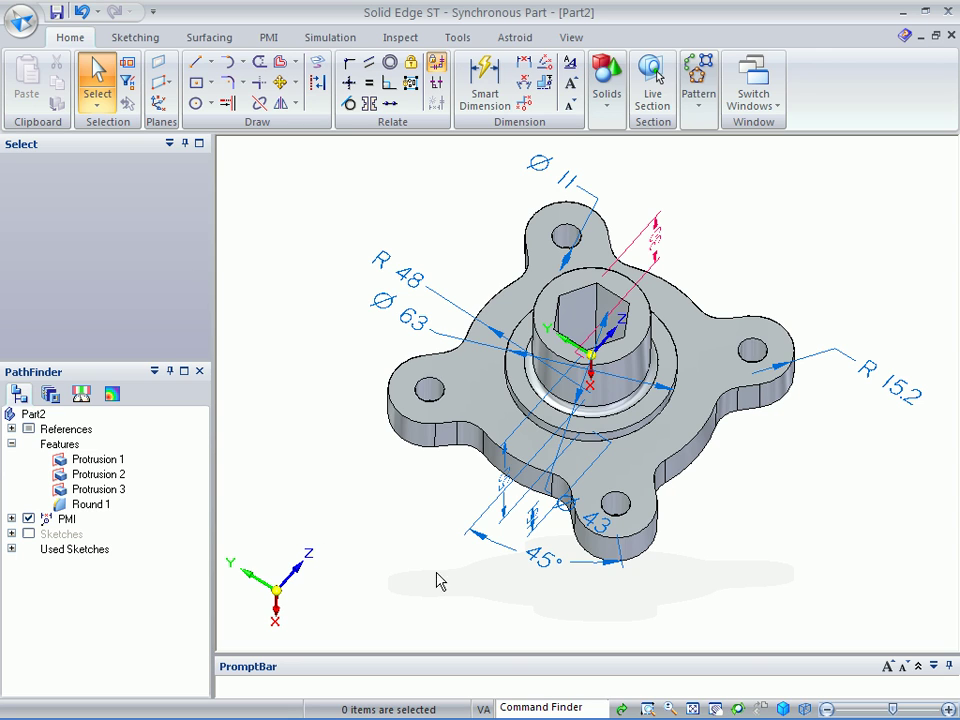
Reposition the hub cylinder's Ø 43 dimension into the clear area outside the flange, between two lobes.
{"action": "left_click", "coordinate": [558, 506]}
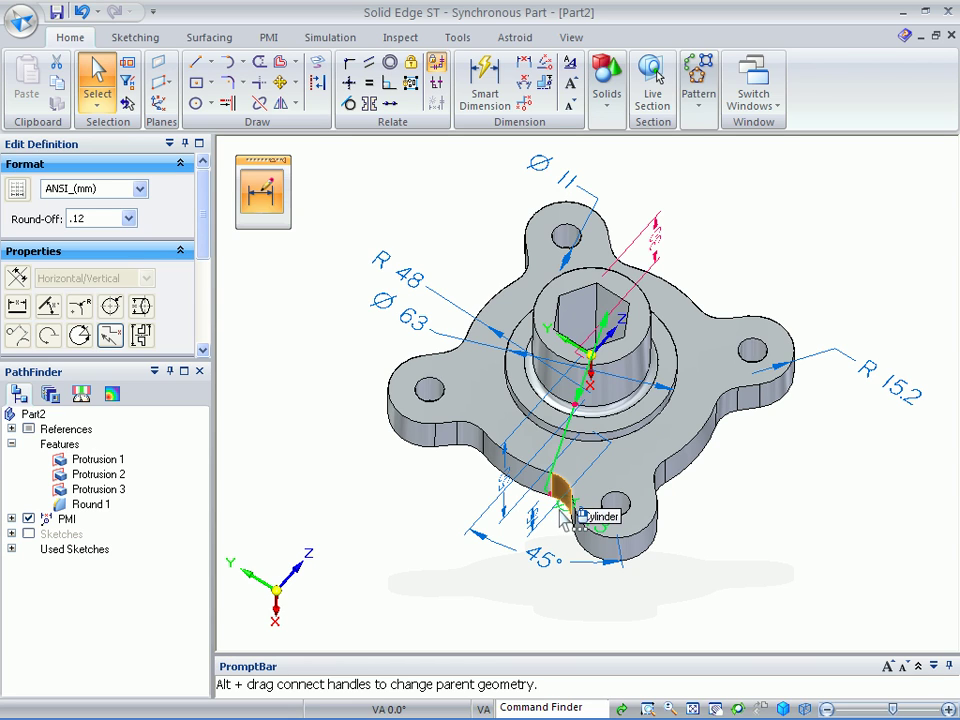
{"action": "left_click_drag", "start_coordinate": [563, 515], "coordinate": [676, 533]}
{"action": "key", "text": "Escape"}
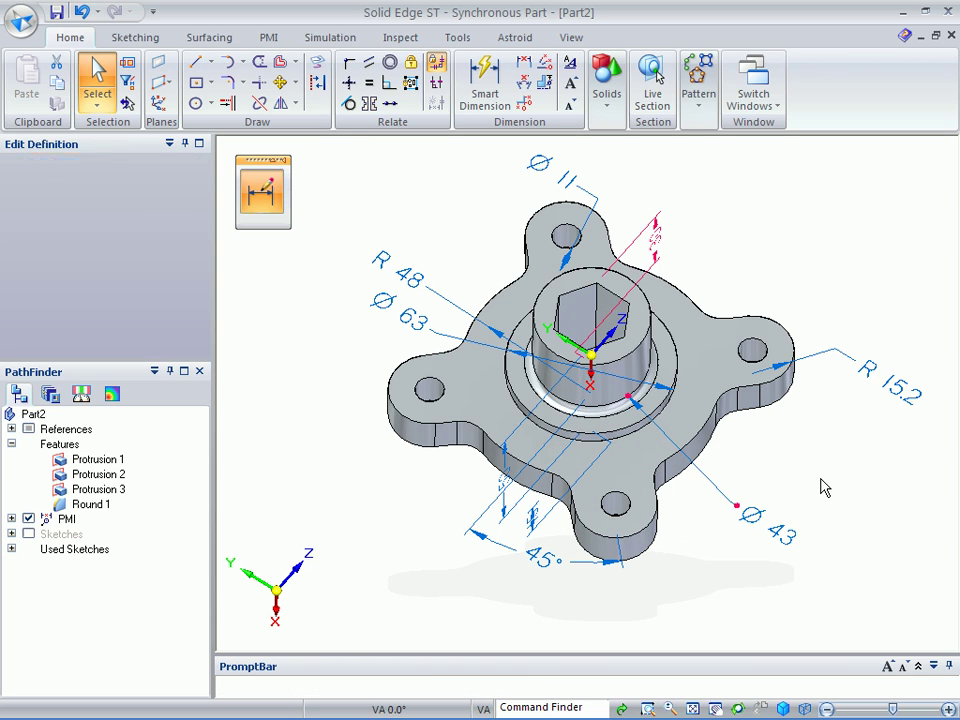
Lock the hub cylinder's Ø 43 dimension and the raised ring's Ø 63 dimension.
{"action": "left_click", "coordinate": [776, 543]}
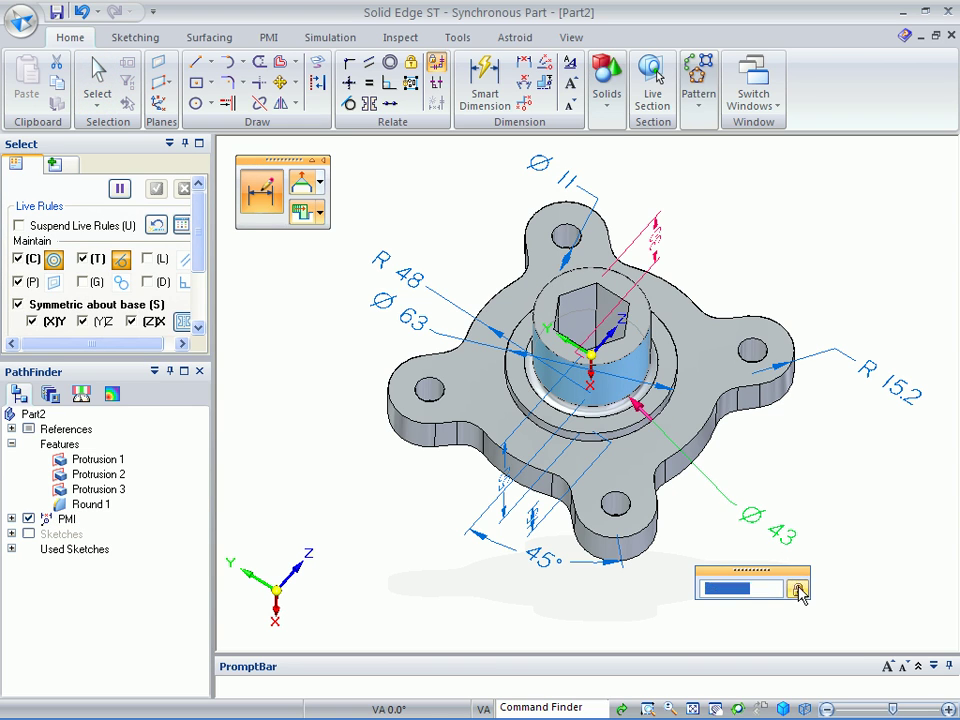
{"action": "key", "text": "Escape"}
{"action": "left_click", "coordinate": [403, 323]}
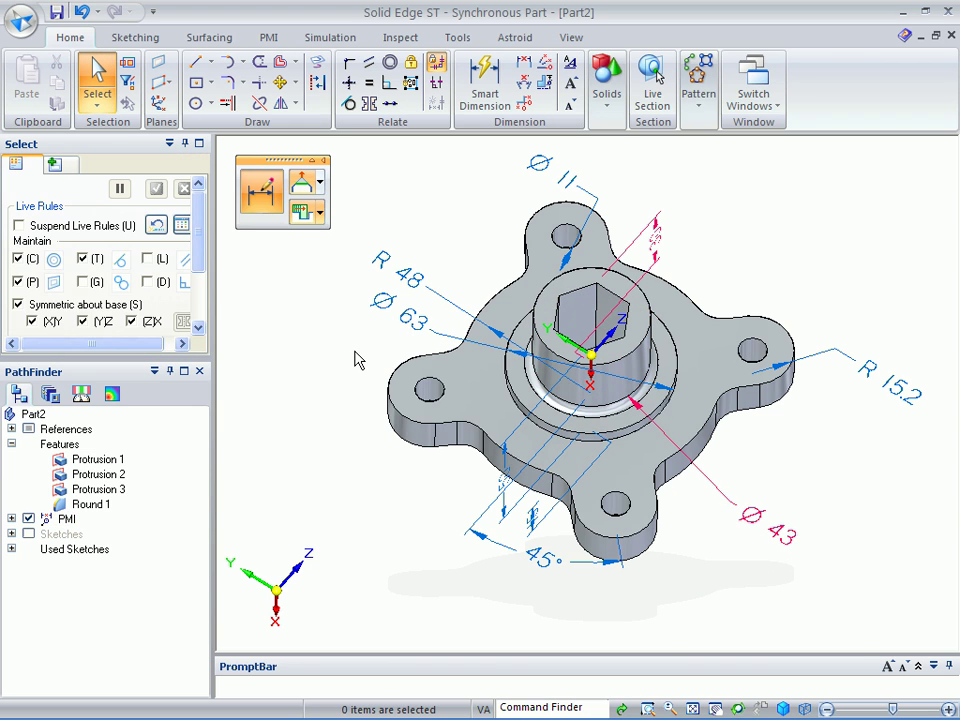
{"action": "key", "text": "Escape"}
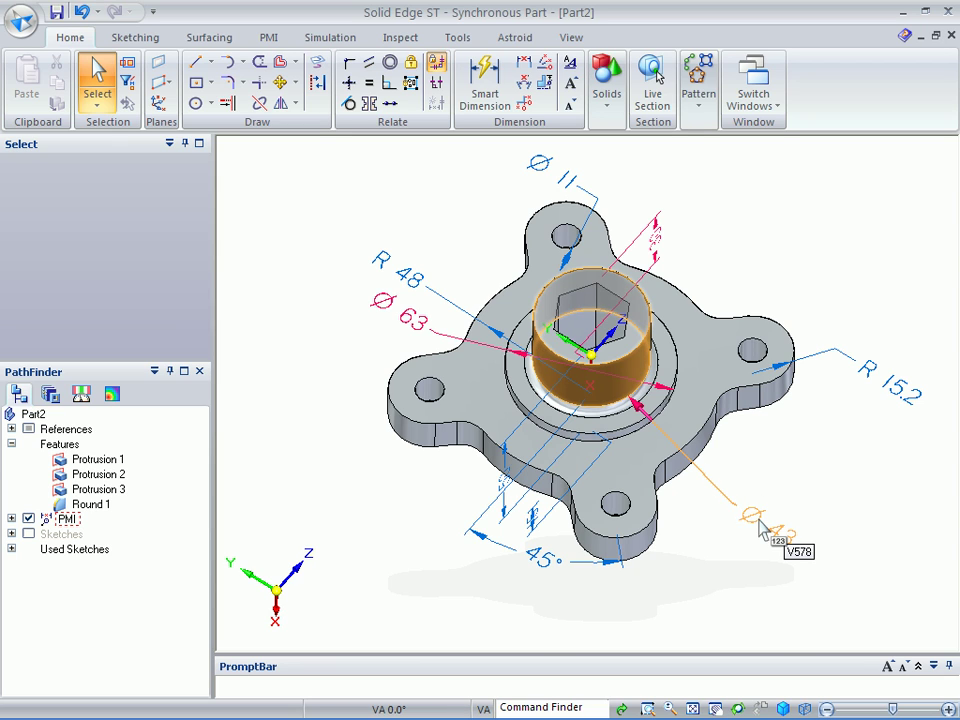
Drive the hub cylinder's Ø 43 dimension with the formula V588 -20, linking it to the raised ring's diameter.
{"action": "left_click", "coordinate": [715, 490]}
{"action": "right_click", "coordinate": [712, 481]}
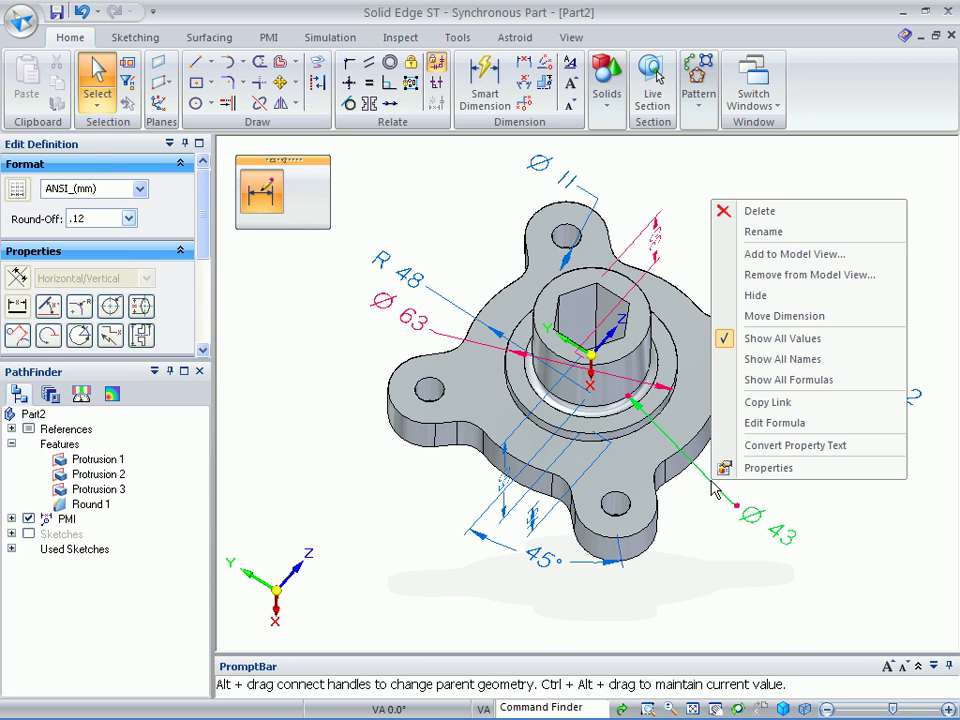
{"action": "left_click", "coordinate": [750, 422]}
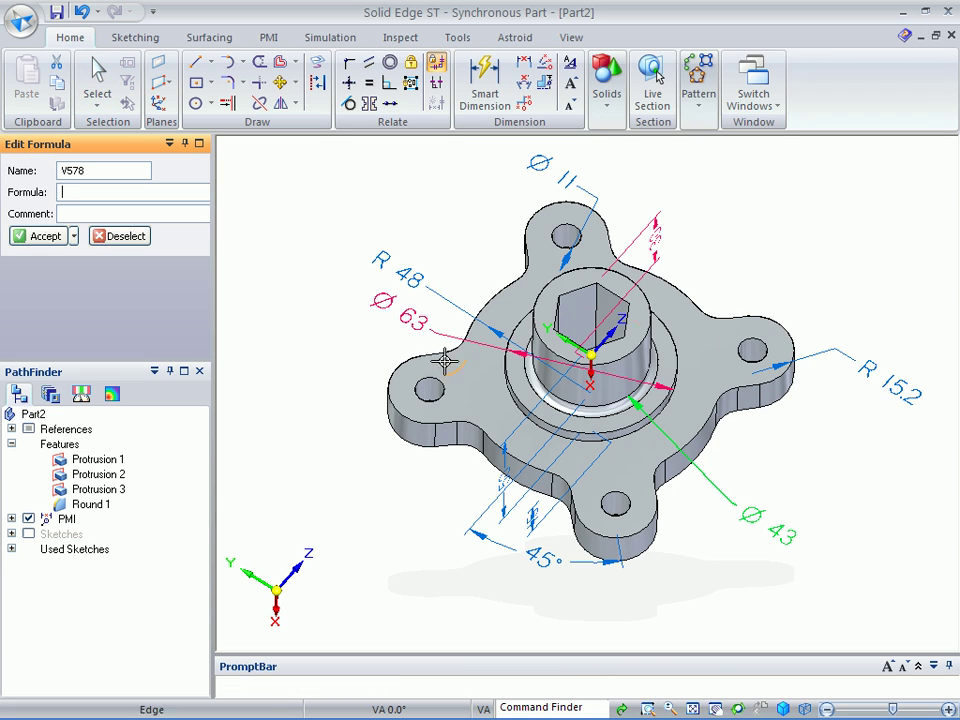
{"action": "left_click", "coordinate": [403, 322]}
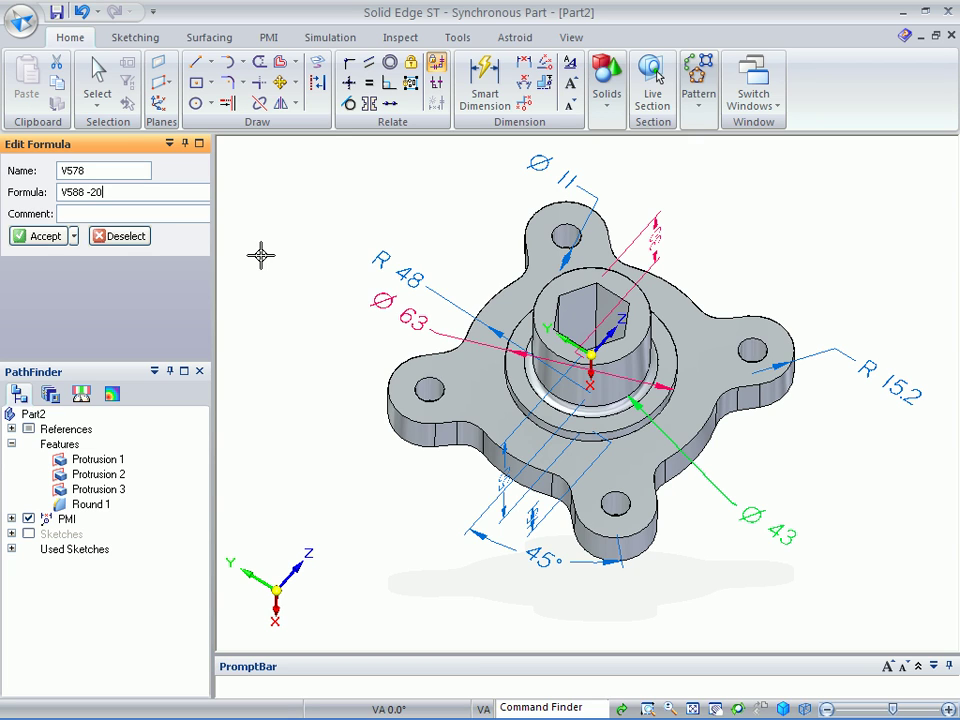
{"action": "key", "text": "Return"}
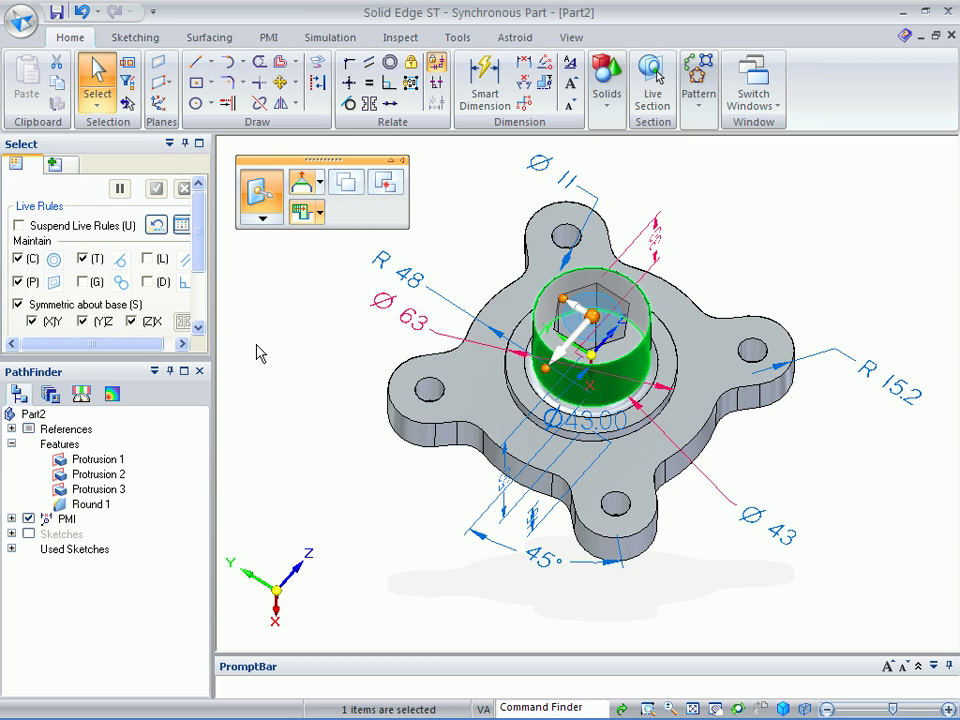
{"action": "key", "text": "Escape"}
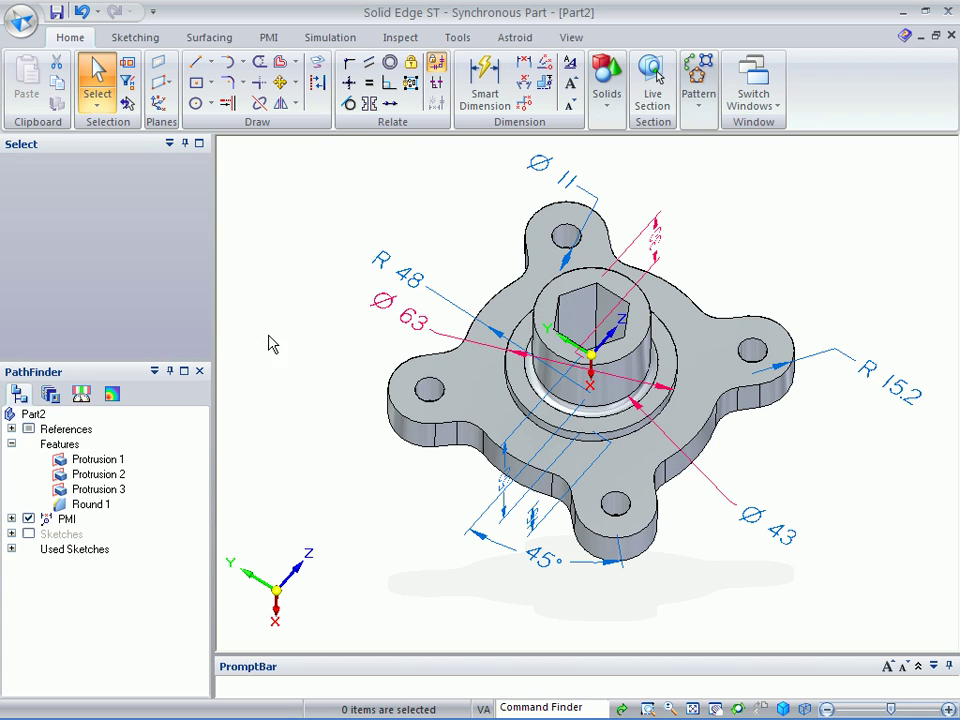
Set the raised ring's diameter dimension to 69.3 mm.
{"action": "left_click", "coordinate": [383, 312]}
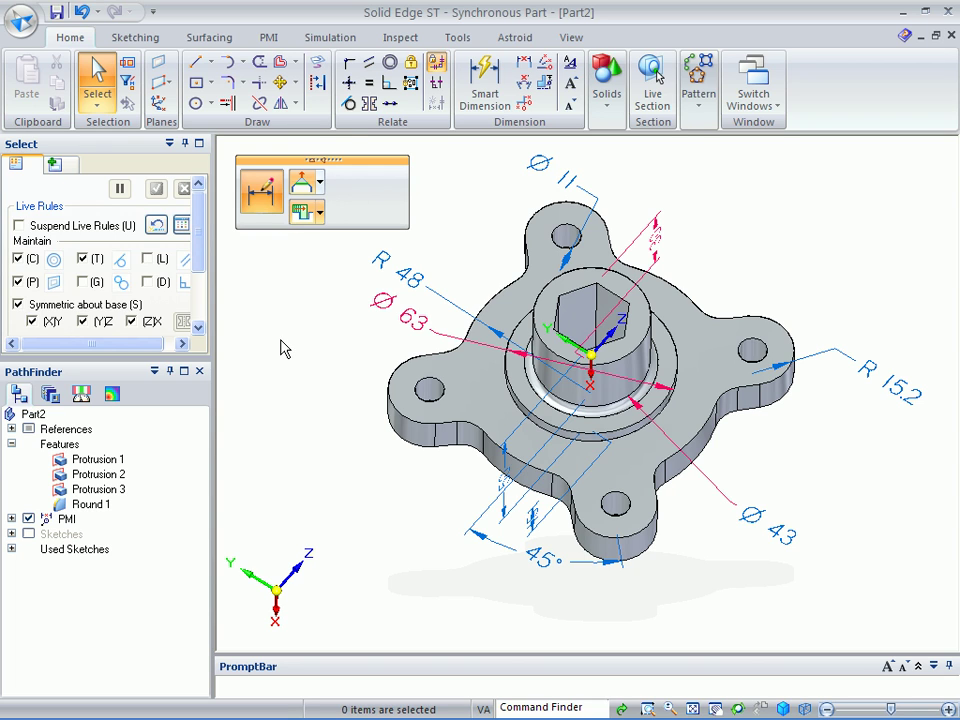
{"action": "type", "text": "75.6"}
{"action": "key", "text": "Return"}
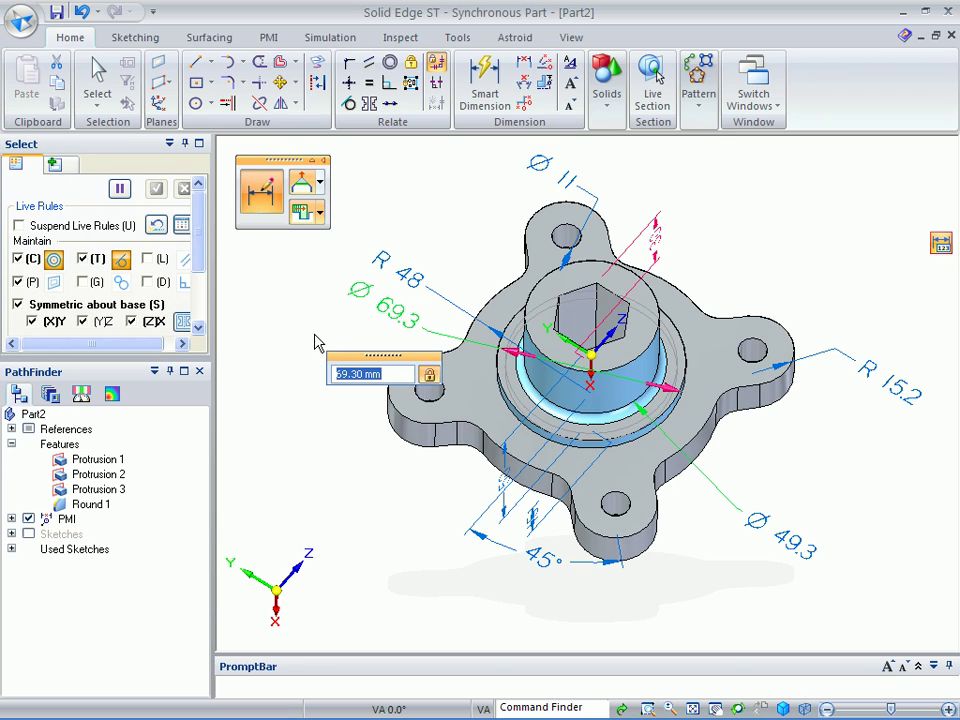
{"action": "key", "text": "Return"}
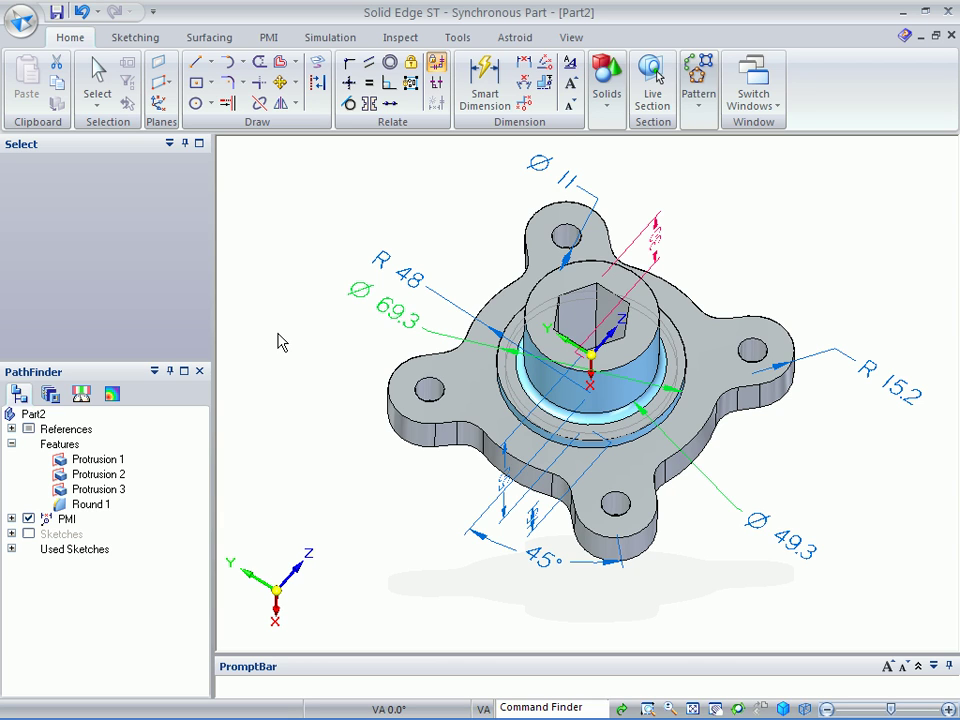
{"action": "key", "text": "Escape"}
{"action": "key", "text": "Escape"}
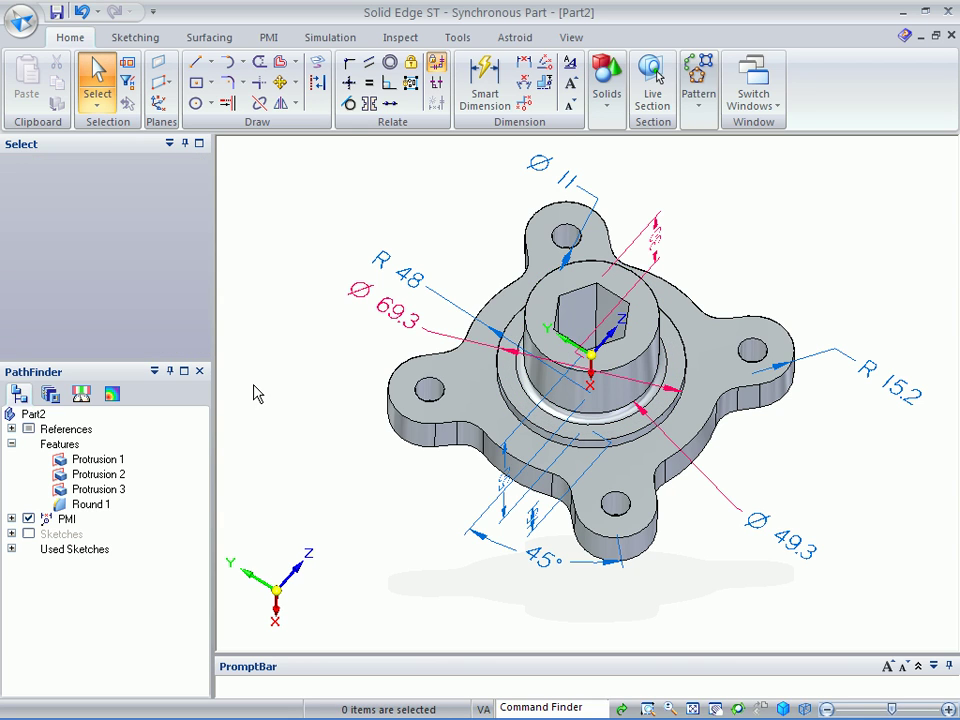
Save the part as Hub in the 2D-3D-2D folder.
{"action": "key", "text": "Up"}
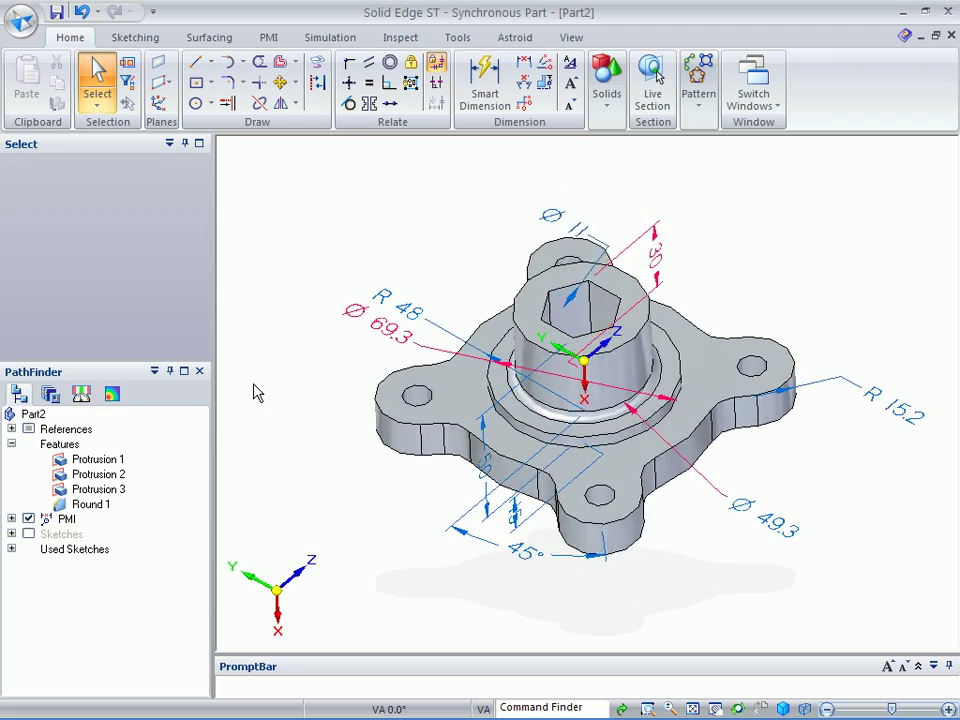
{"action": "key", "text": "Left"}
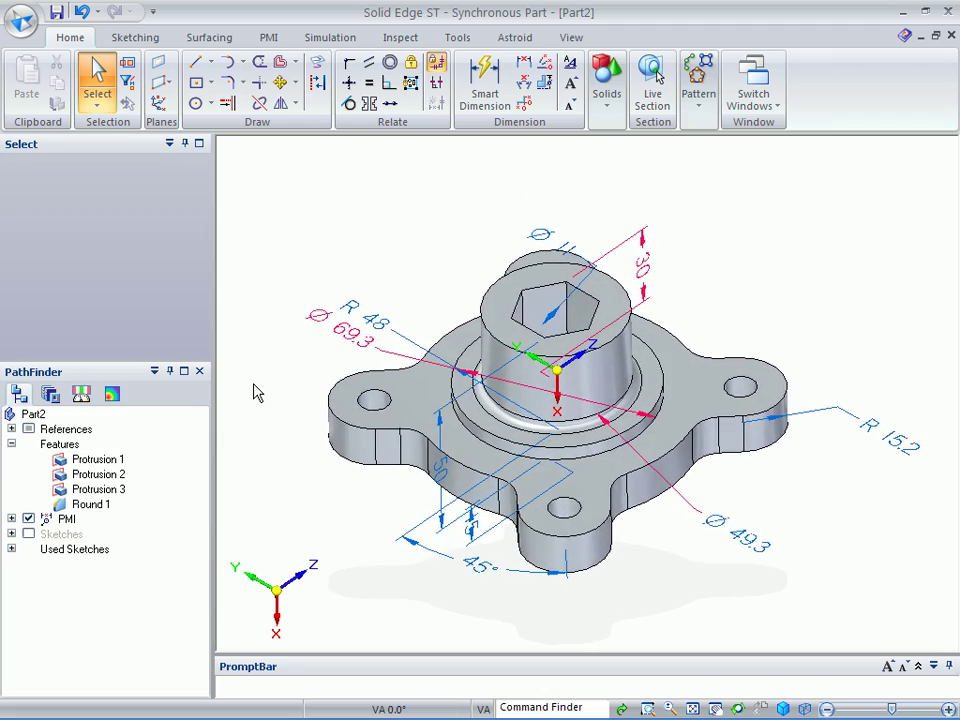
{"action": "left_click", "coordinate": [56, 14]}
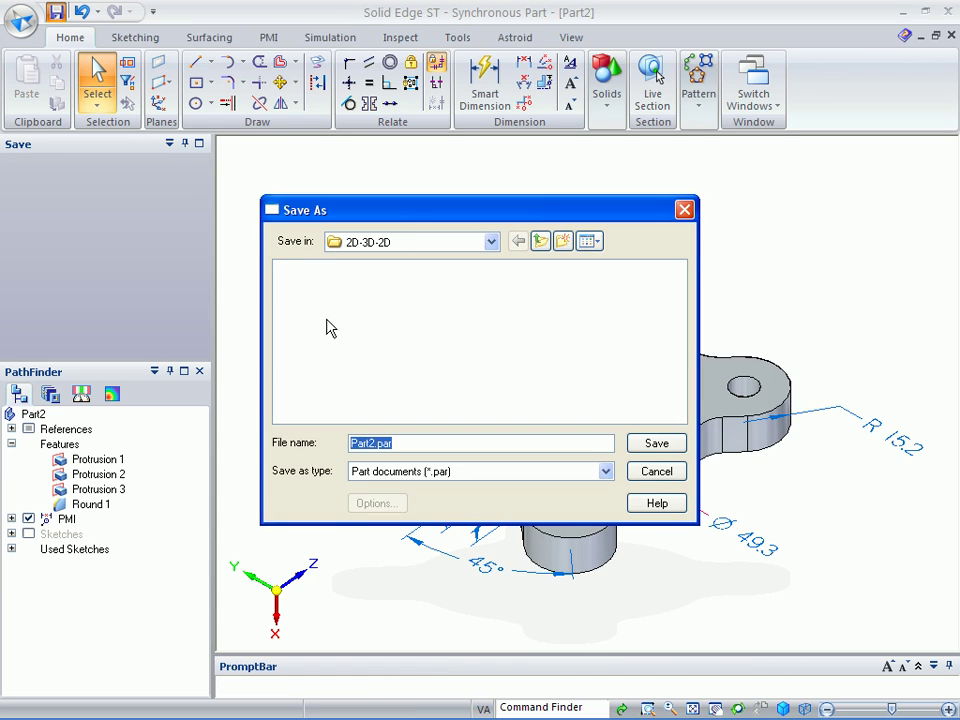
{"action": "type", "text": "Hub"}
{"action": "left_click", "coordinate": [652, 445]}
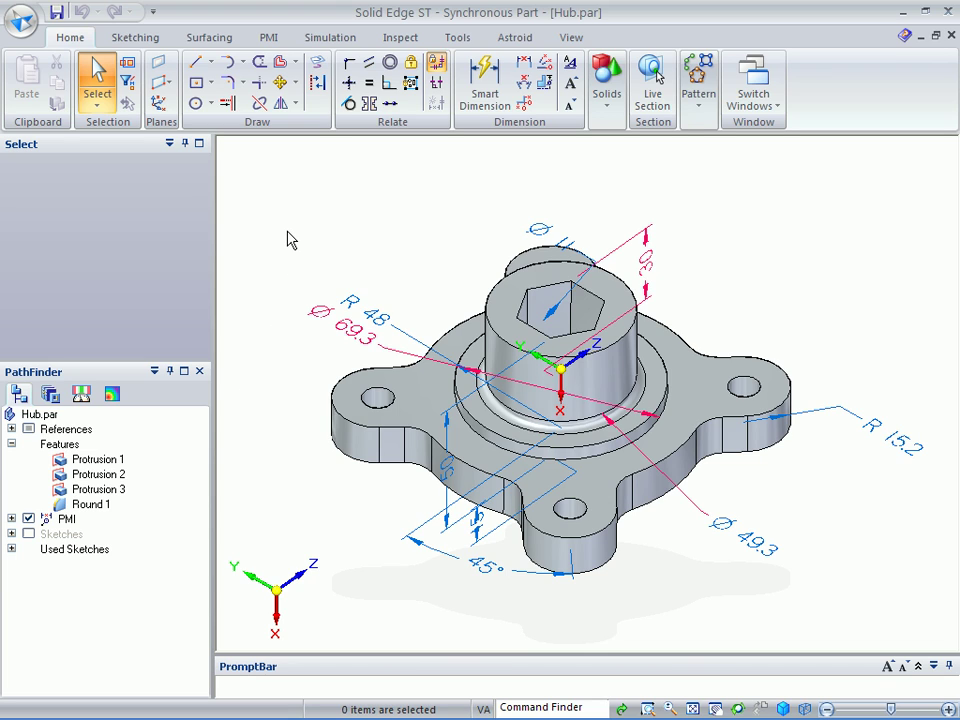
Create a drawing of the current model from the Hub_QS.dft Quicksheet template, with the Drawing View Creation Wizard turned off.
{"action": "left_click", "coordinate": [21, 22]}
{"action": "mouse_move", "coordinate": [57, 59]}
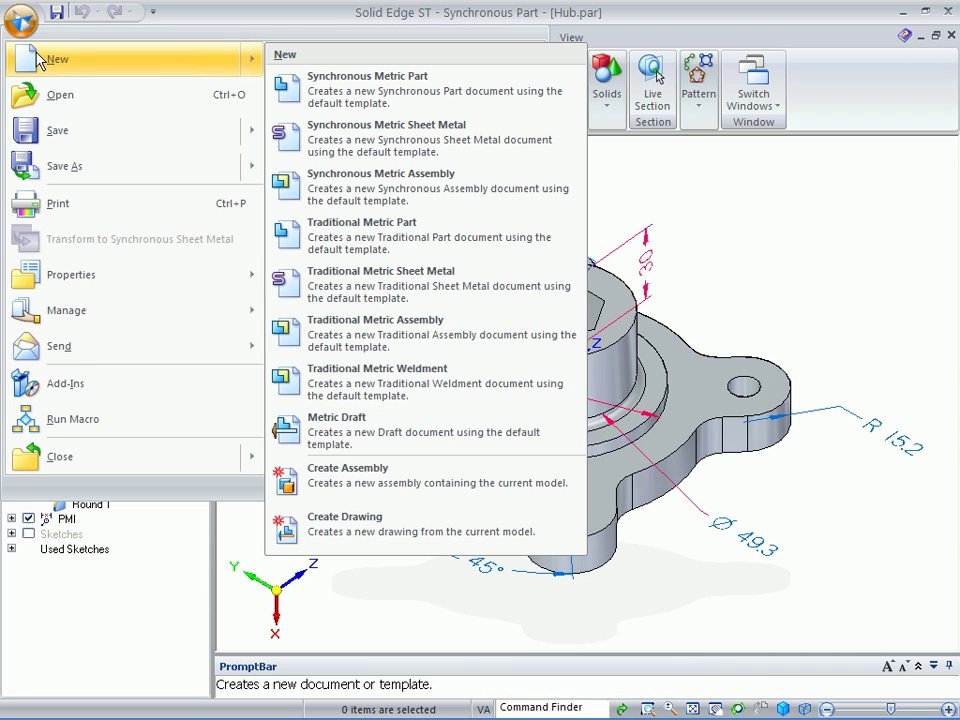
{"action": "left_click", "coordinate": [332, 526]}
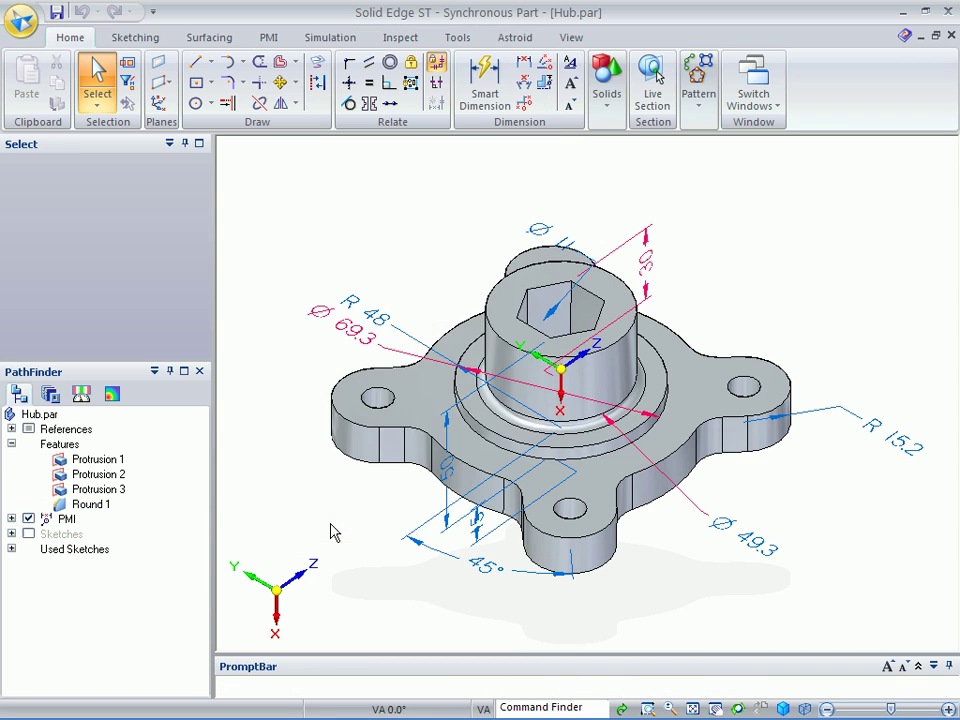
{"action": "left_click", "coordinate": [593, 341]}
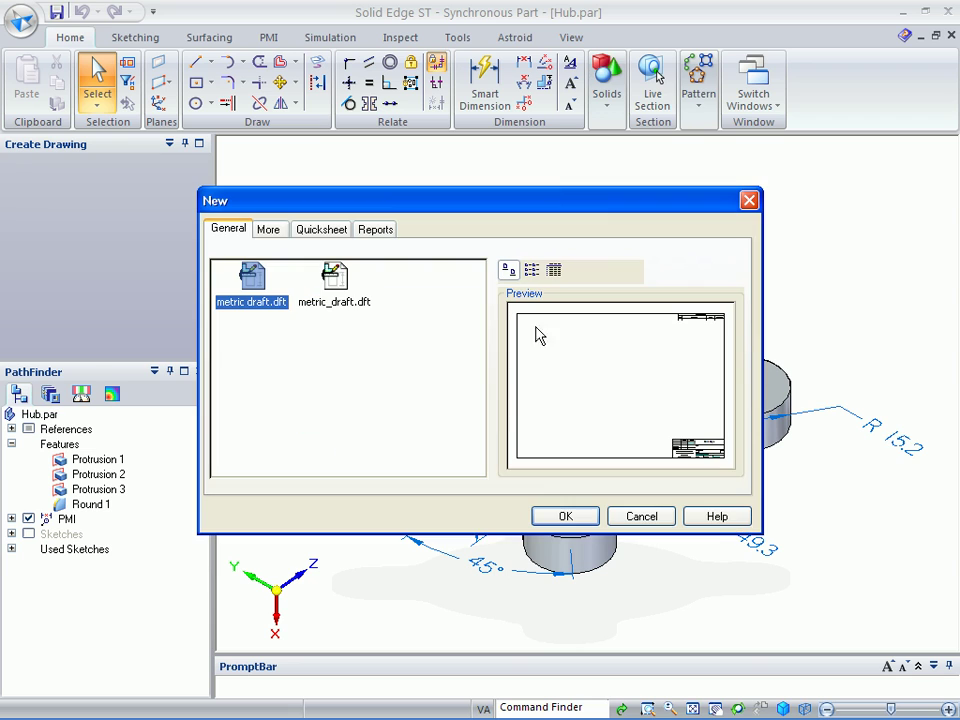
{"action": "left_click", "coordinate": [318, 229]}
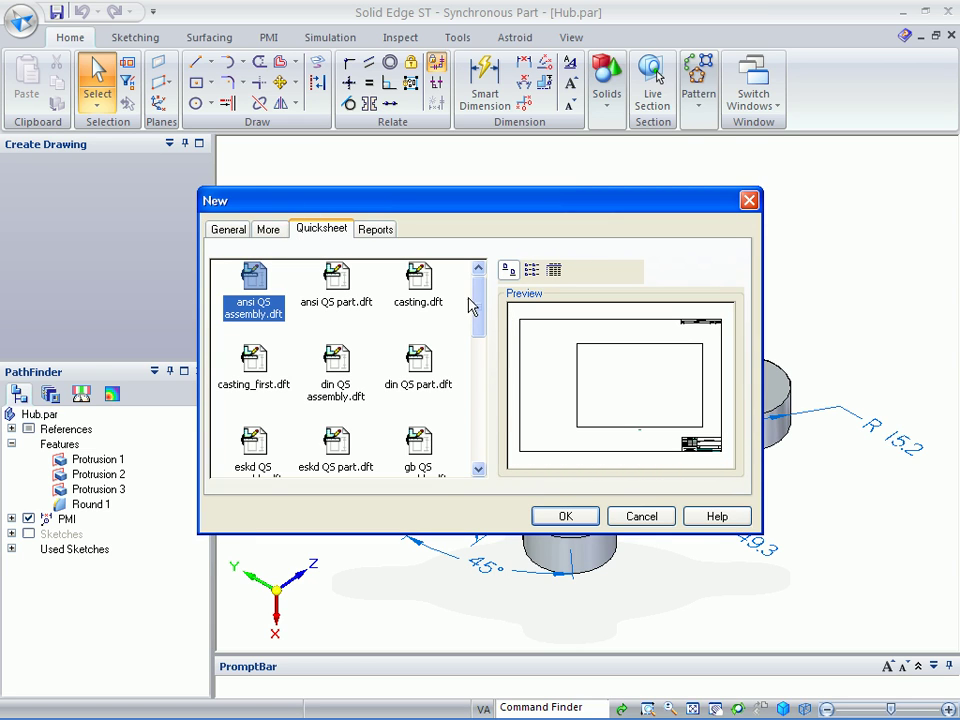
{"action": "mouse_move", "coordinate": [484, 315]}
{"action": "left_mouse_down"}
{"action": "mouse_move", "coordinate": [478, 428]}
{"action": "mouse_move", "coordinate": [478, 364]}
{"action": "left_mouse_up"}
{"action": "left_click", "coordinate": [337, 365]}
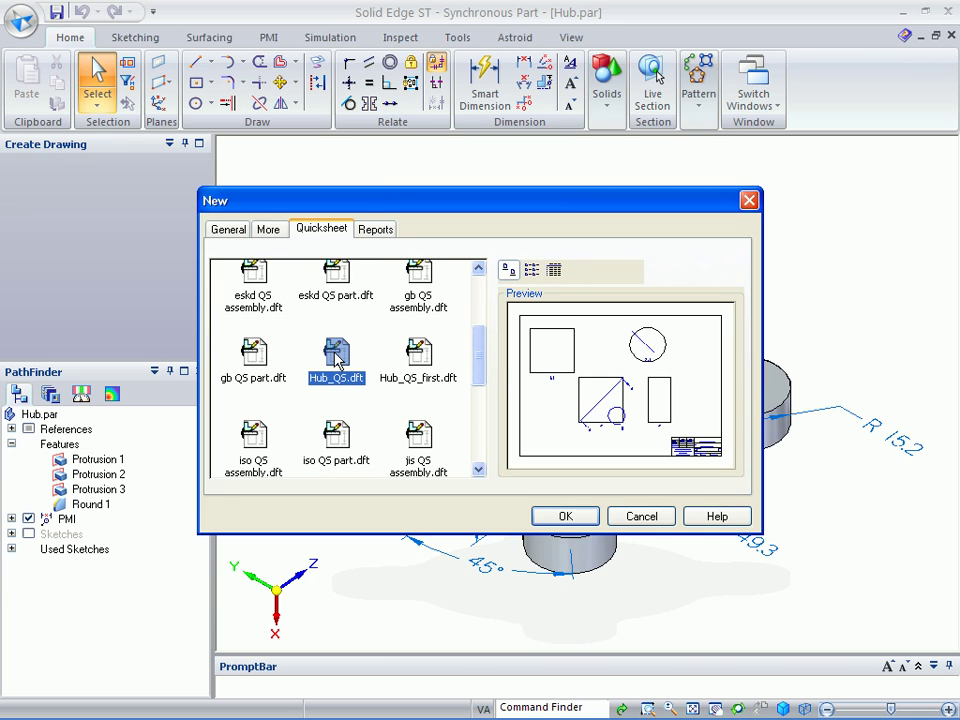
{"action": "left_click", "coordinate": [422, 364]}
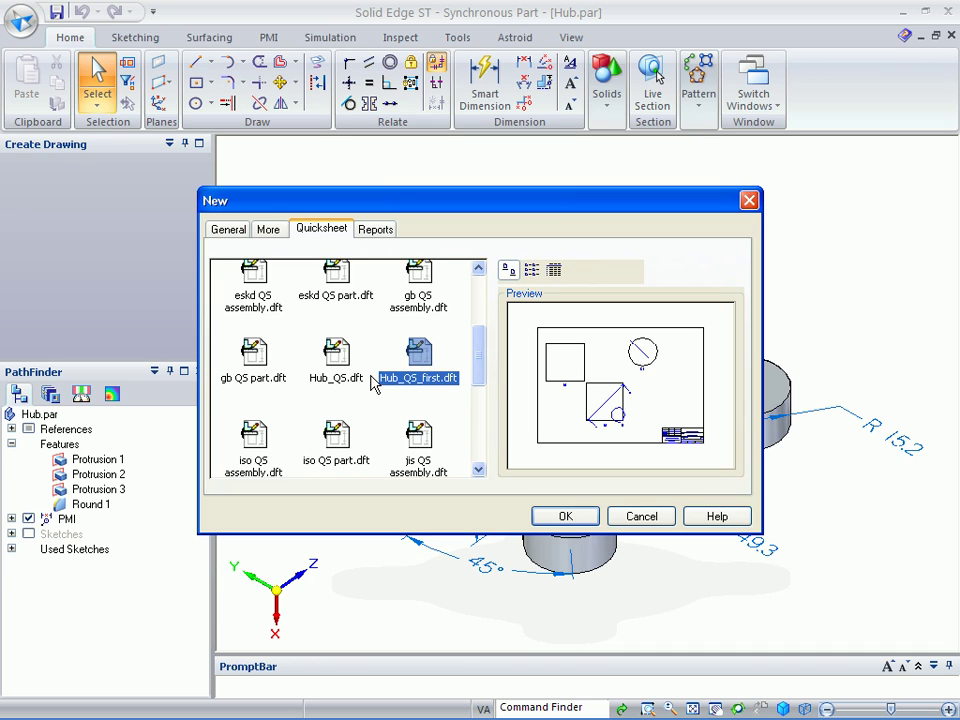
{"action": "left_click", "coordinate": [340, 360]}
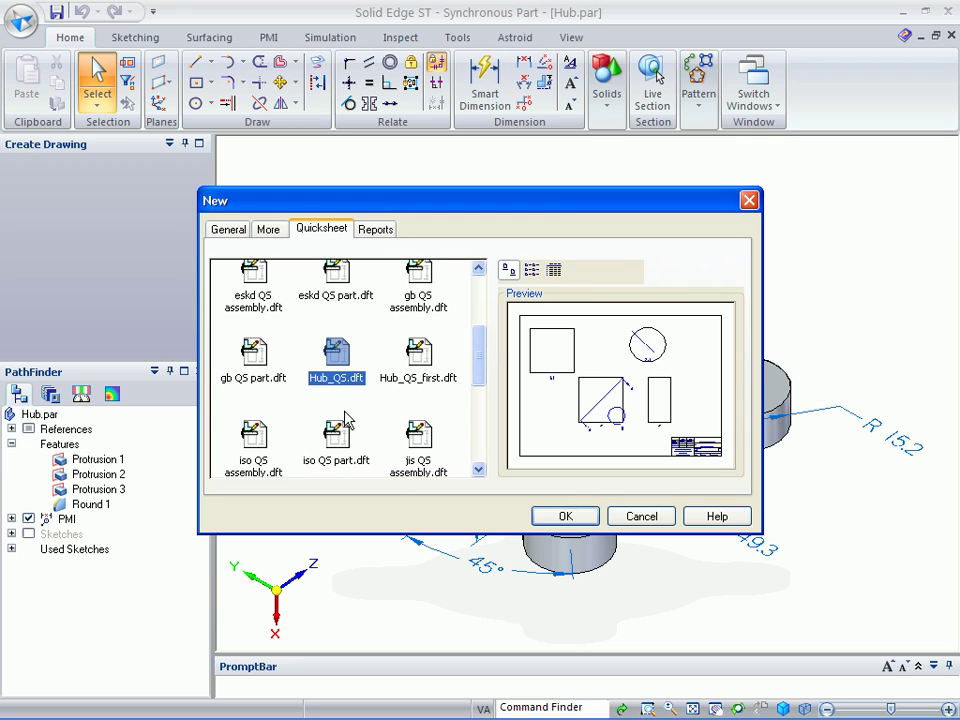
{"action": "left_click", "coordinate": [562, 517]}
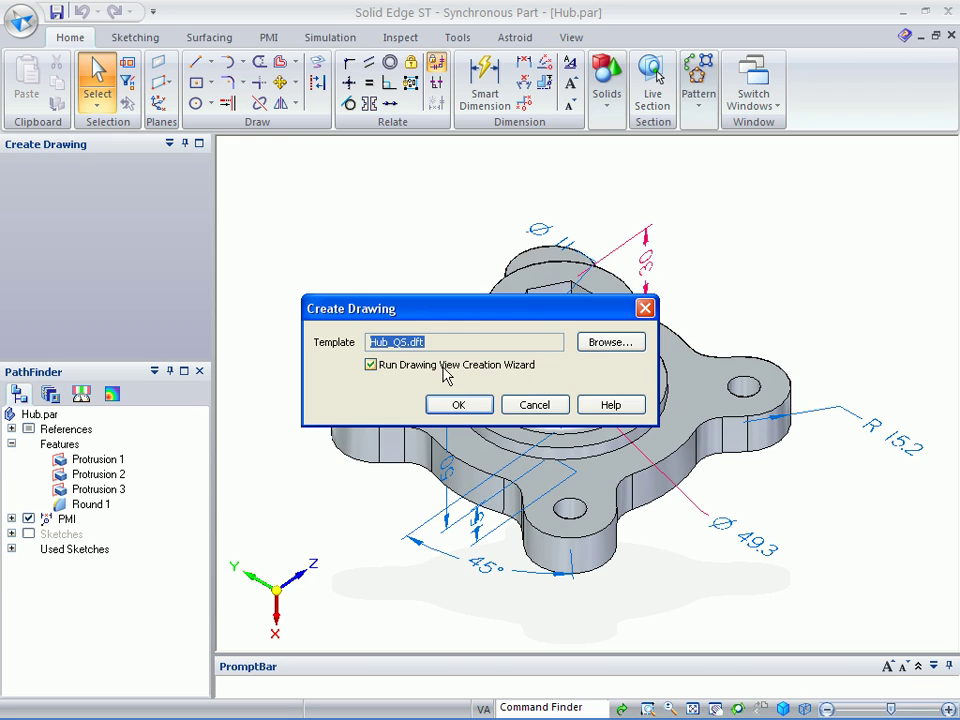
{"action": "left_click", "coordinate": [371, 366]}
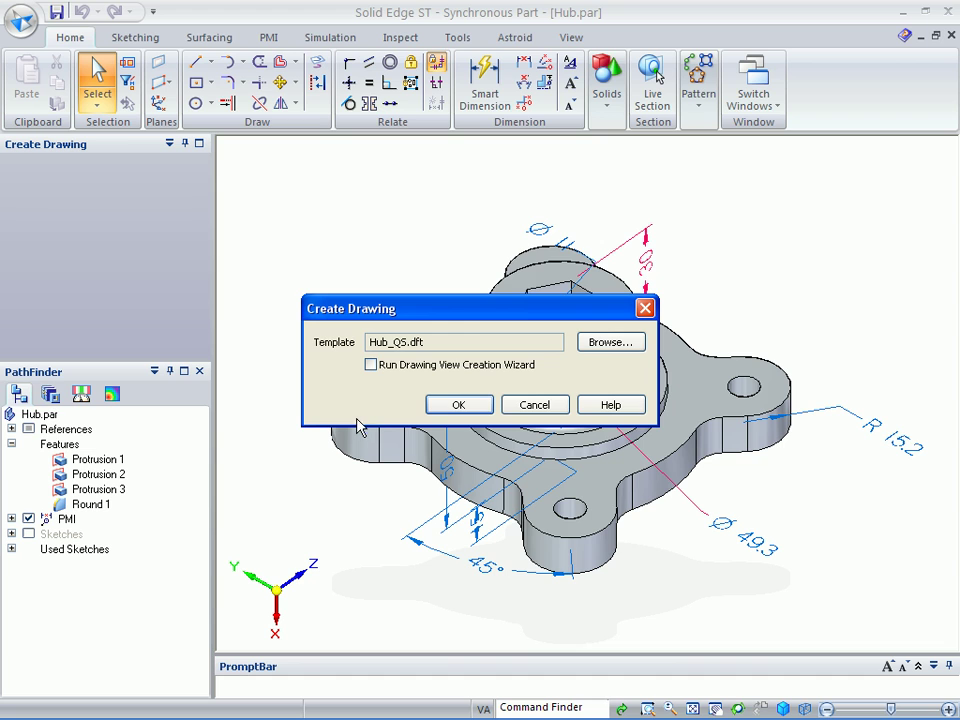
{"action": "left_click", "coordinate": [460, 408]}
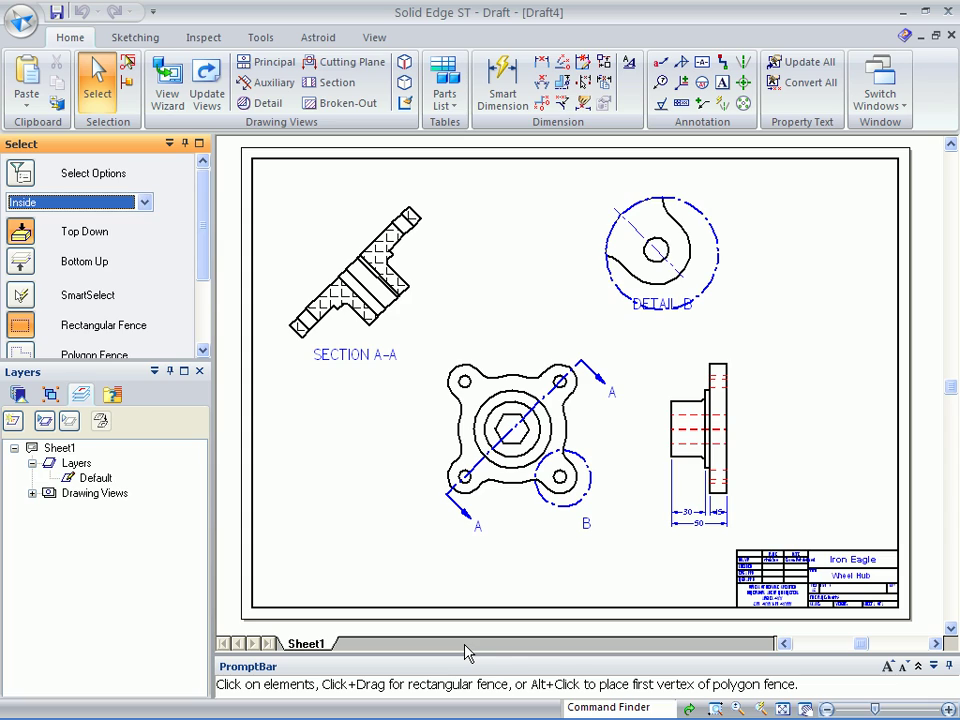
Spread out the side view's dimensions by moving the overall 50 dimension lower and the flange's 15 dimension between it and the 30.
{"action": "scroll", "coordinate": [880, 472], "scroll_direction": "up", "scroll_amount": 5}
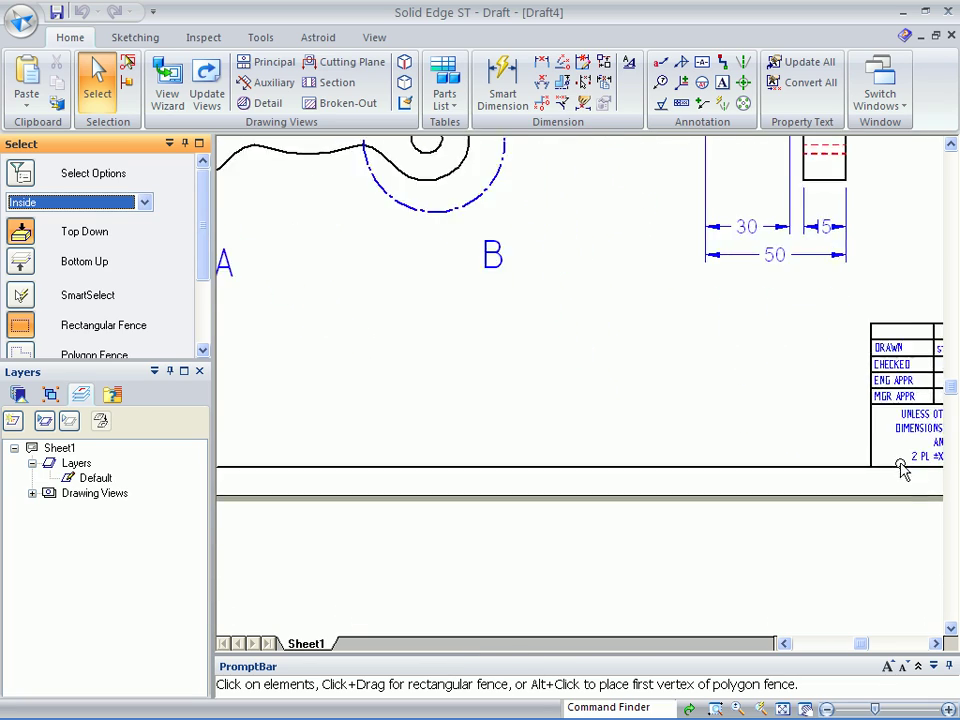
{"action": "scroll", "coordinate": [820, 466], "scroll_direction": "up", "scroll_amount": 5}
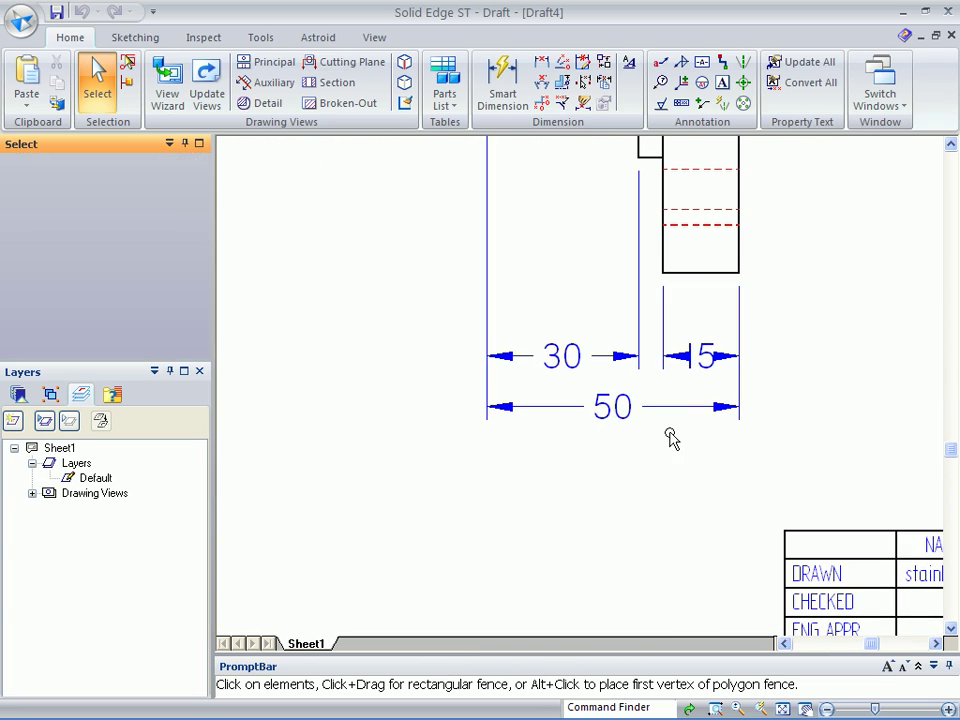
{"action": "left_click_drag", "start_coordinate": [668, 407], "coordinate": [668, 503]}
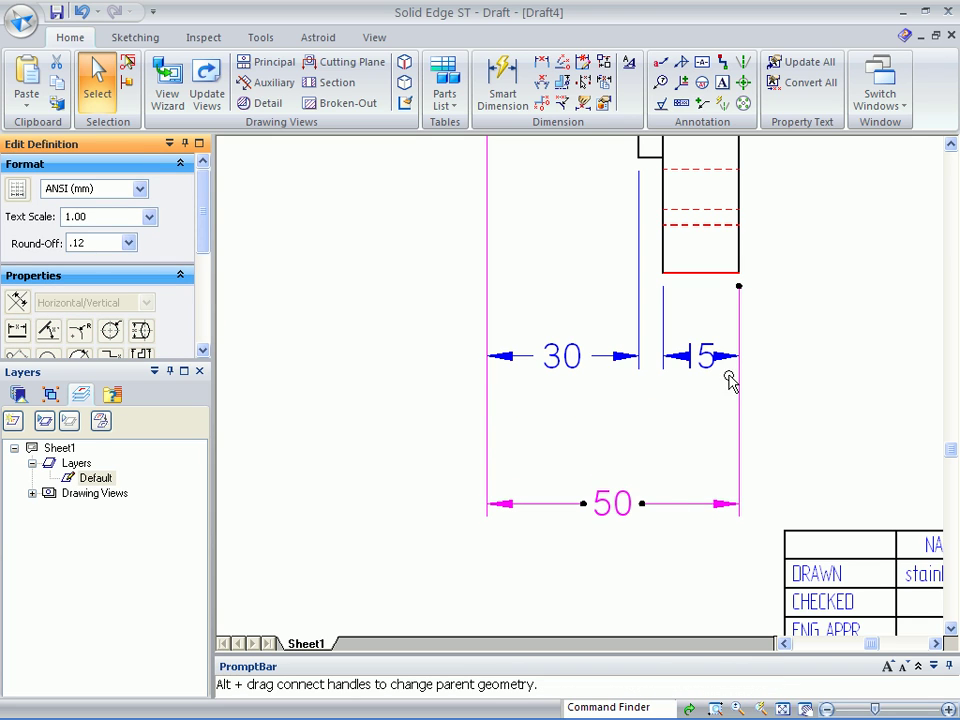
{"action": "left_click_drag", "start_coordinate": [726, 364], "coordinate": [786, 430]}
{"action": "left_click", "coordinate": [825, 356]}
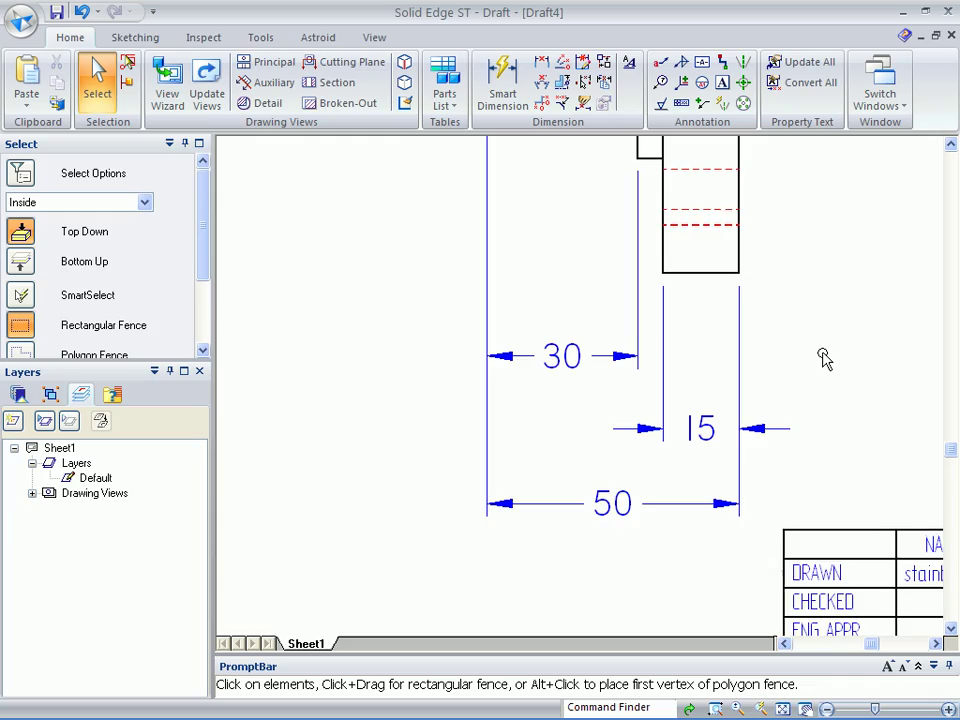
{"action": "scroll", "coordinate": [825, 356], "scroll_direction": "down", "scroll_amount": 6}
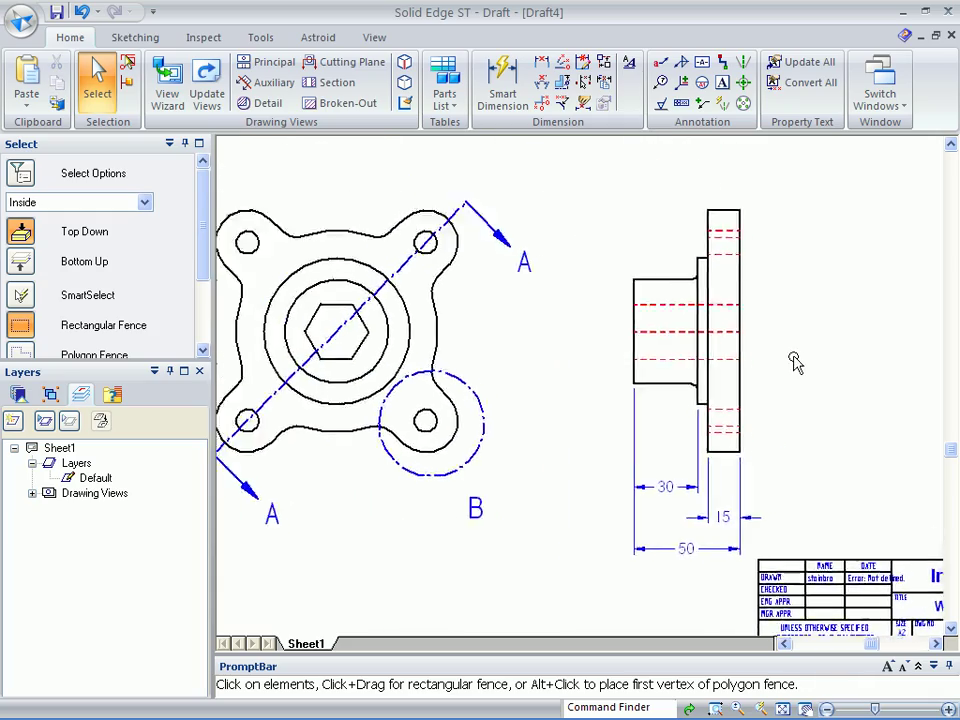
Dimension the upper-left lobe's radius and its bolt hole's diameter in the front view, placing both texts above the flange.
{"action": "scroll", "coordinate": [795, 362], "scroll_direction": "up", "scroll_amount": 2}
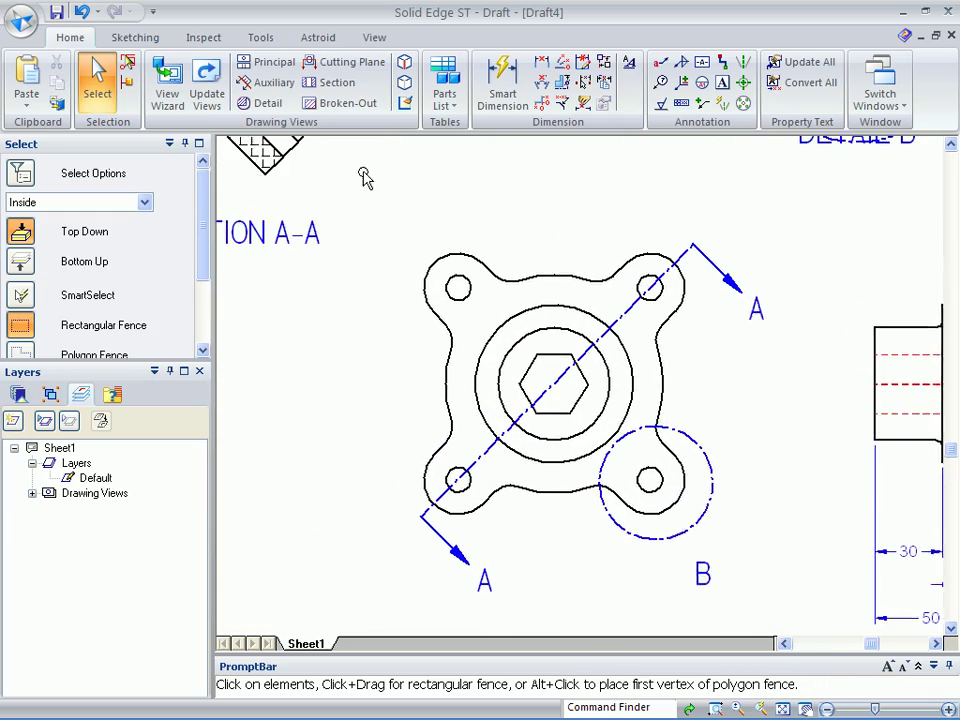
{"action": "left_click", "coordinate": [502, 85]}
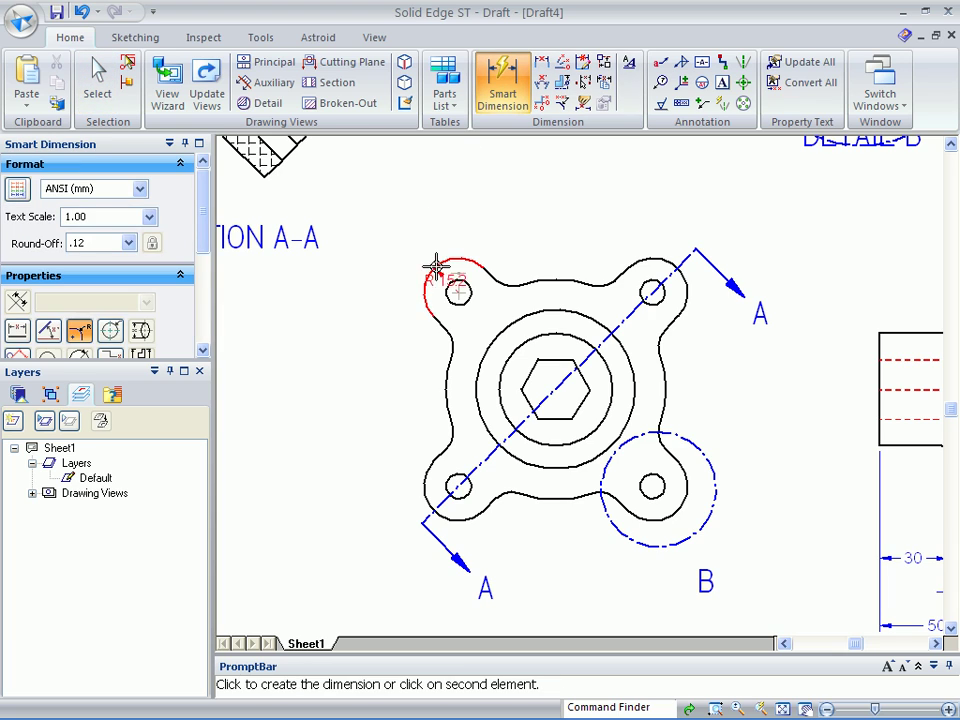
{"action": "left_click", "coordinate": [394, 206]}
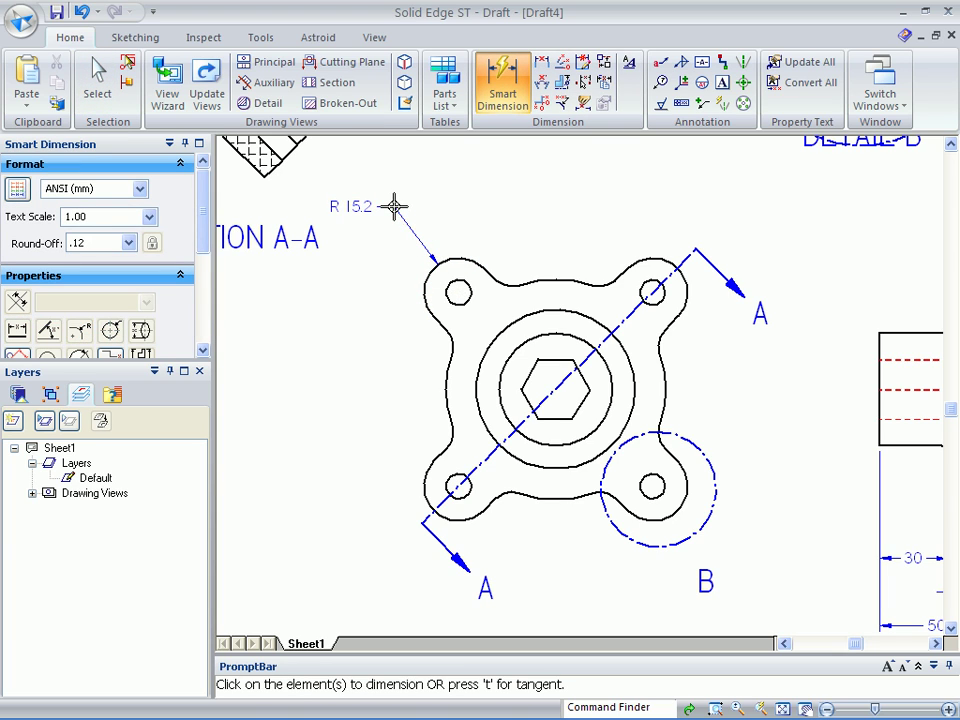
{"action": "left_click", "coordinate": [465, 283]}
{"action": "left_click", "coordinate": [507, 194]}
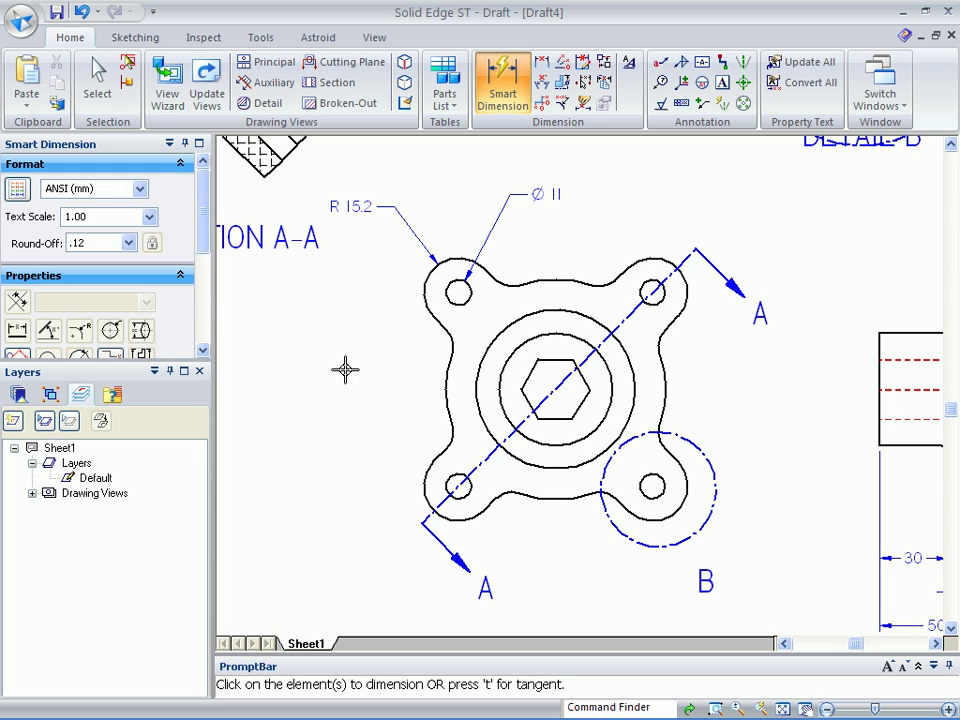
Dimension the hexagonal hole's vertical distance across its flats, placing it to the left of the front view.
{"action": "left_click", "coordinate": [551, 360]}
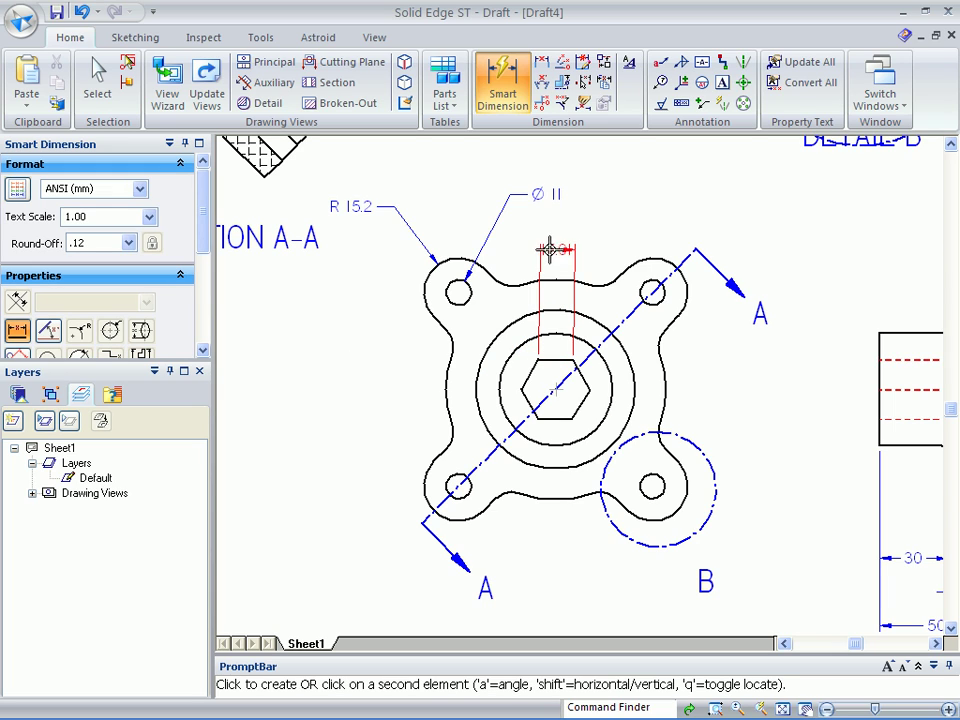
{"action": "key", "text": "a"}
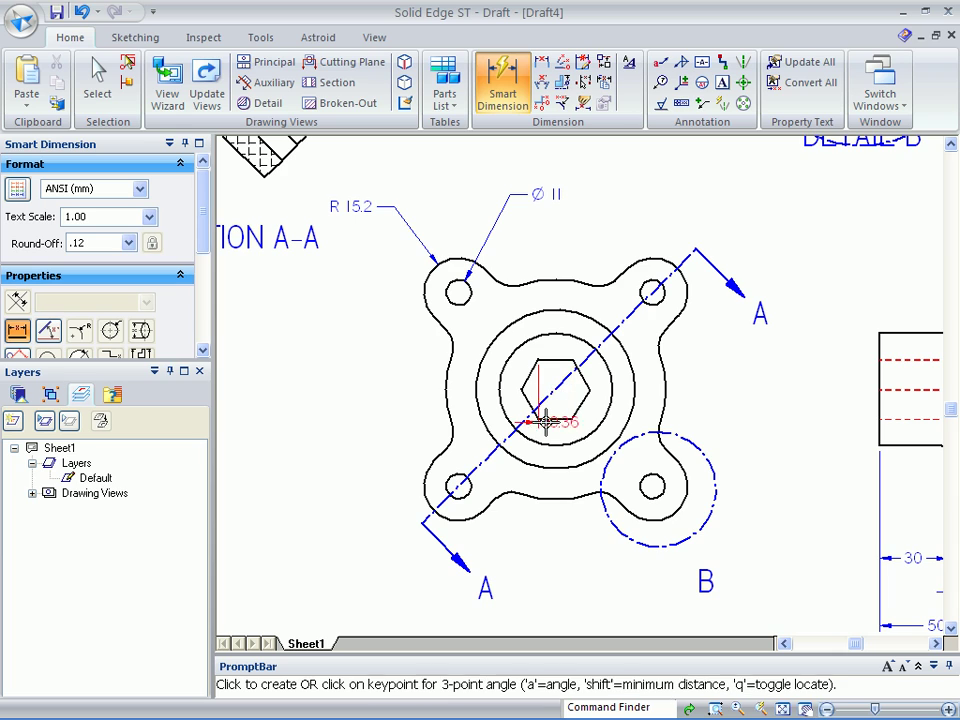
{"action": "left_click", "coordinate": [392, 388]}
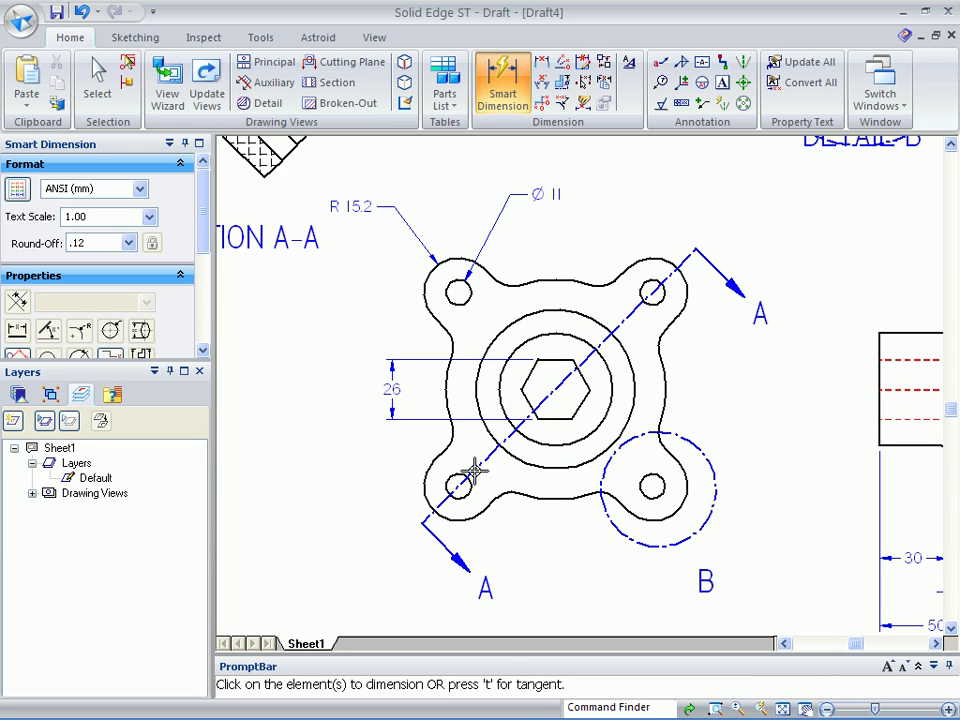
Dimension the angle between the hub's central circle and the lower-left bolt hole, measured from vertical, placing it below the front view.
{"action": "left_click", "coordinate": [574, 441]}
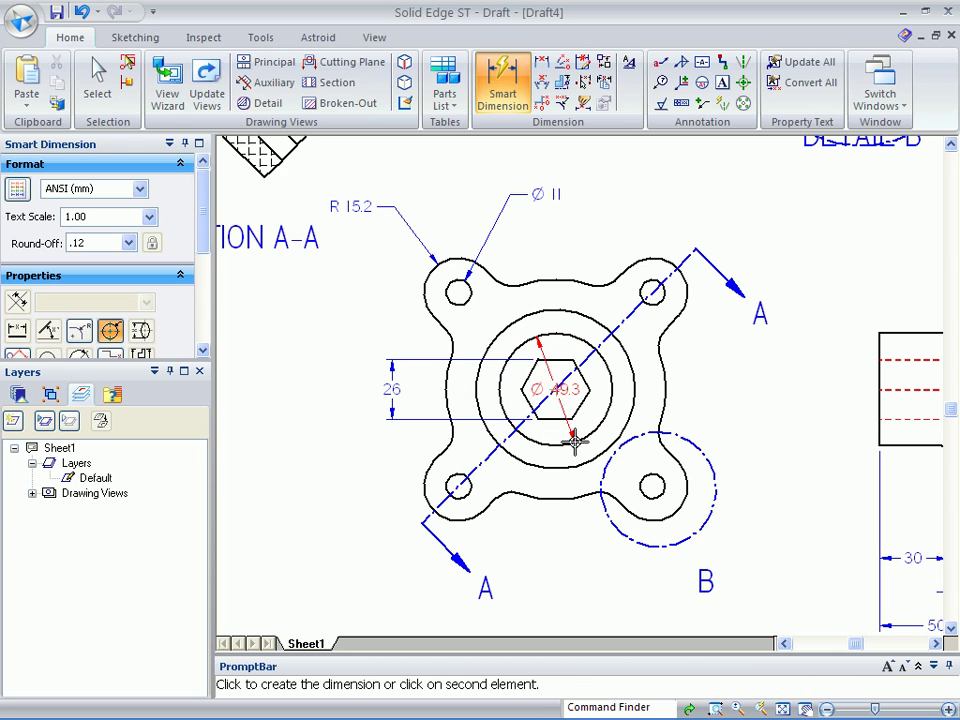
{"action": "left_click", "coordinate": [460, 488]}
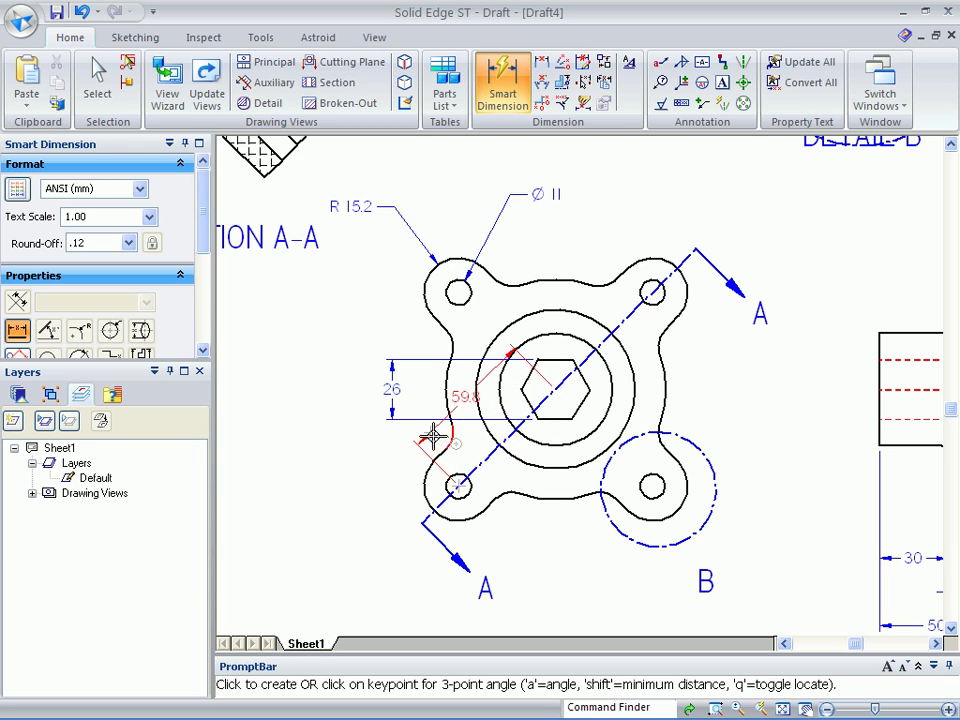
{"action": "key", "text": "a"}
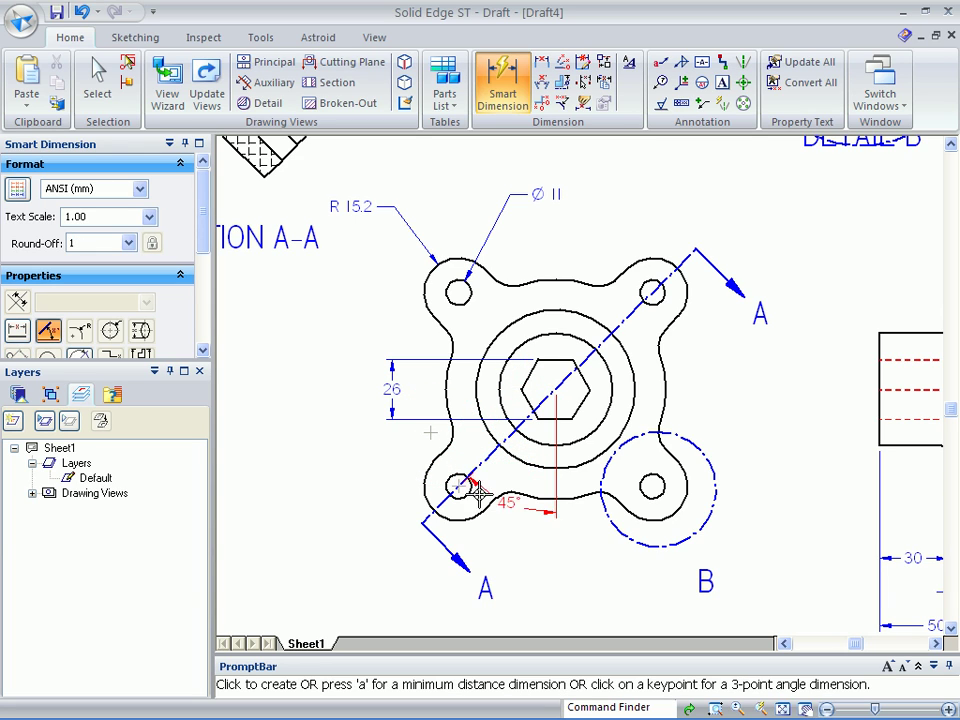
{"action": "left_click", "coordinate": [422, 597]}
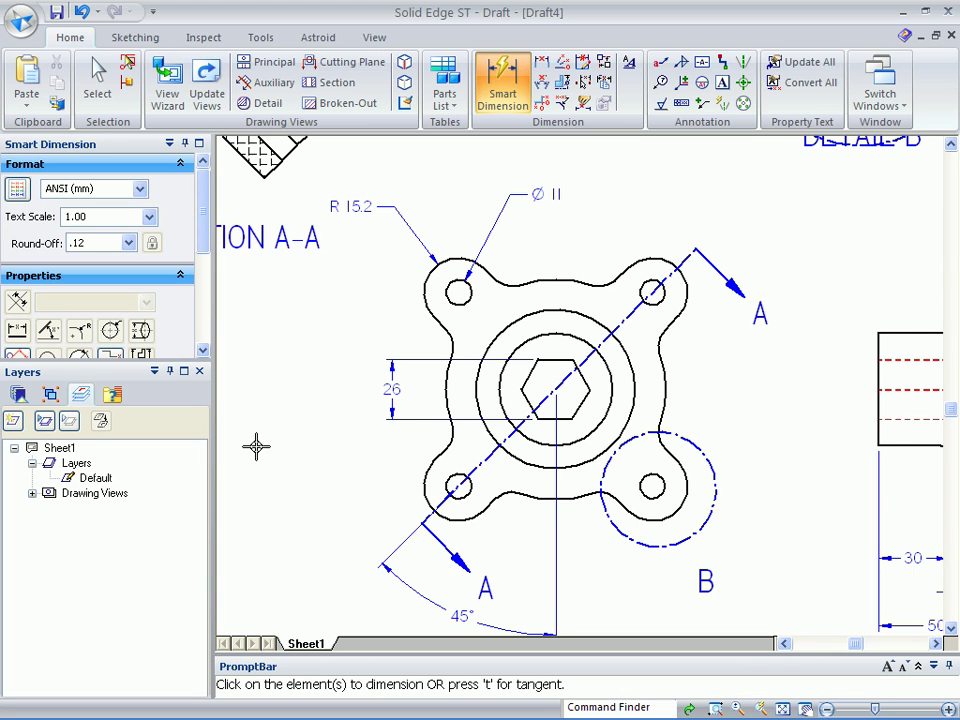
Move the DETAIL B caption down so it sits clear below the detail view's circular border, and fit the whole sheet.
{"action": "scroll", "coordinate": [256, 447], "scroll_direction": "down", "scroll_amount": 2}
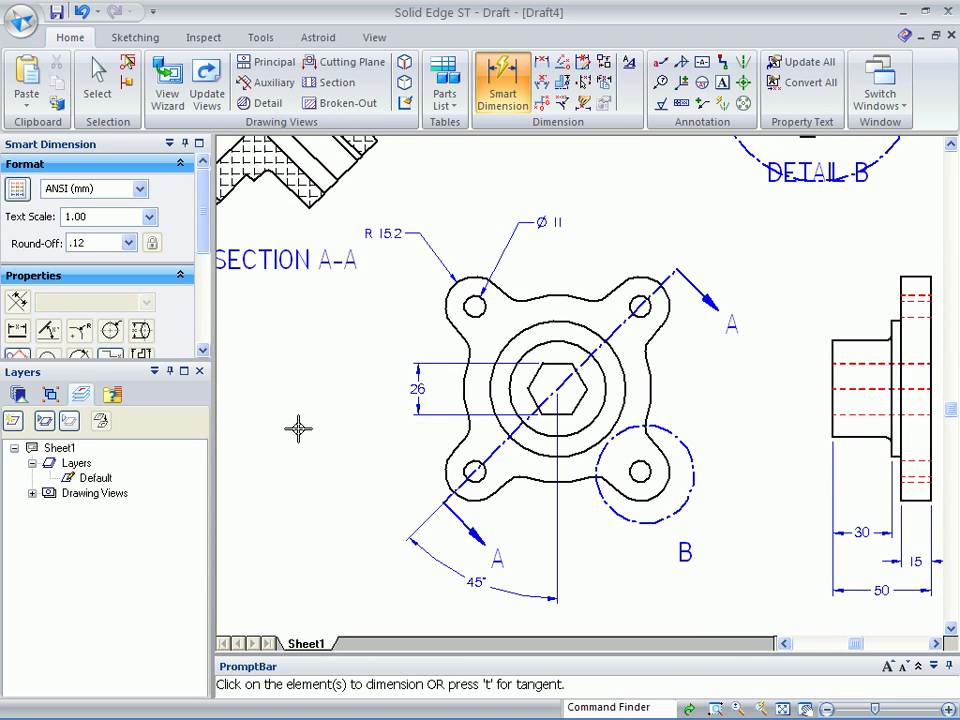
{"action": "left_click", "coordinate": [96, 84]}
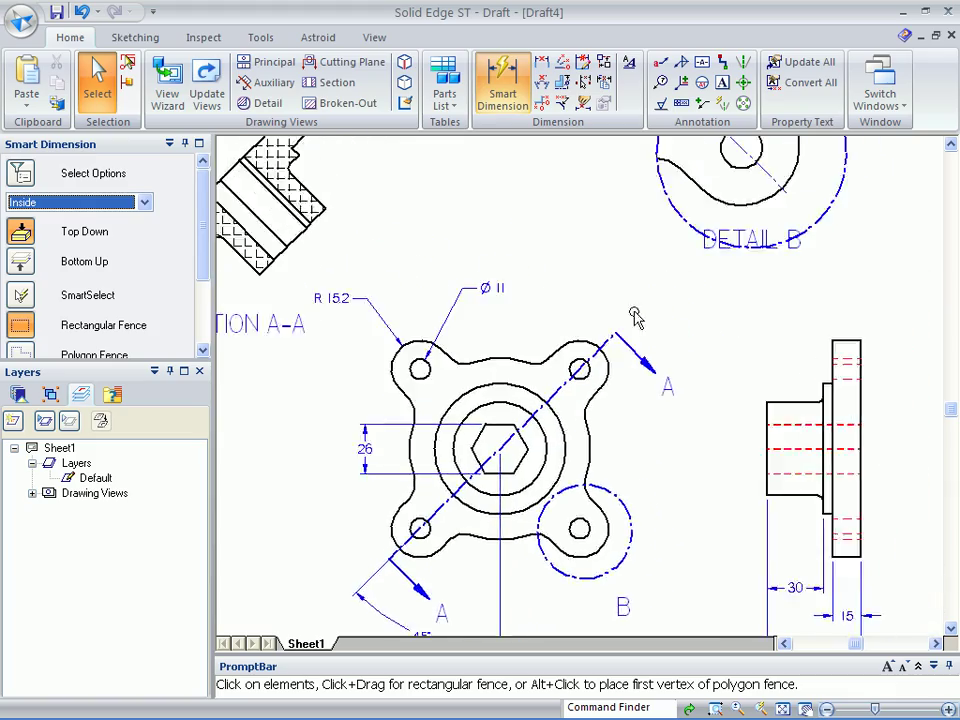
{"action": "left_click", "coordinate": [655, 320]}
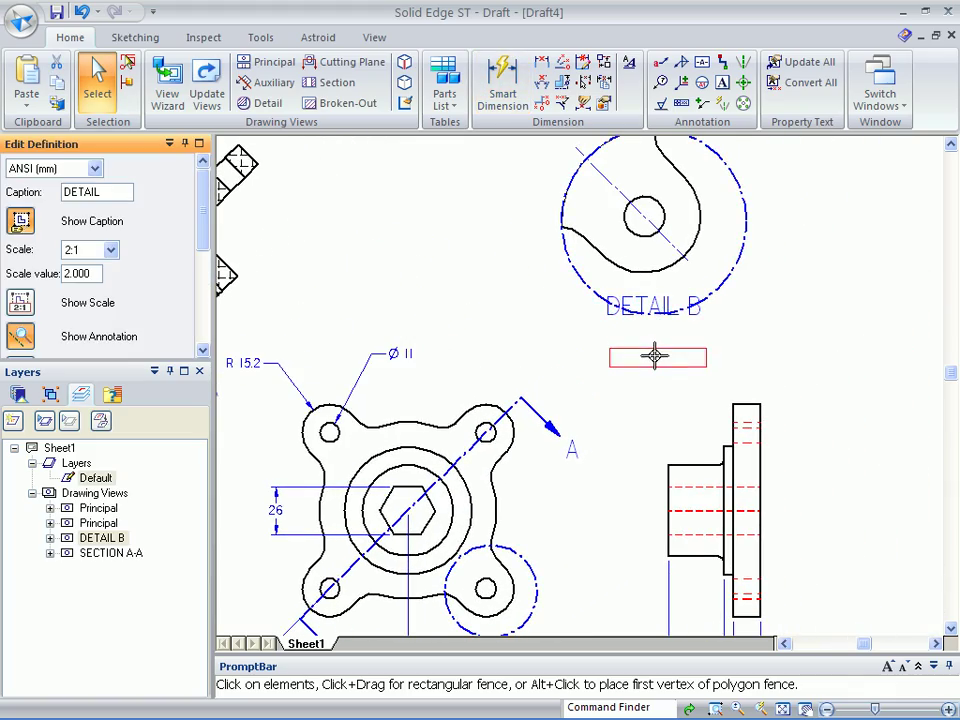
{"action": "left_click", "coordinate": [510, 306]}
{"action": "scroll", "coordinate": [497, 311], "scroll_direction": "down", "scroll_amount": 3}
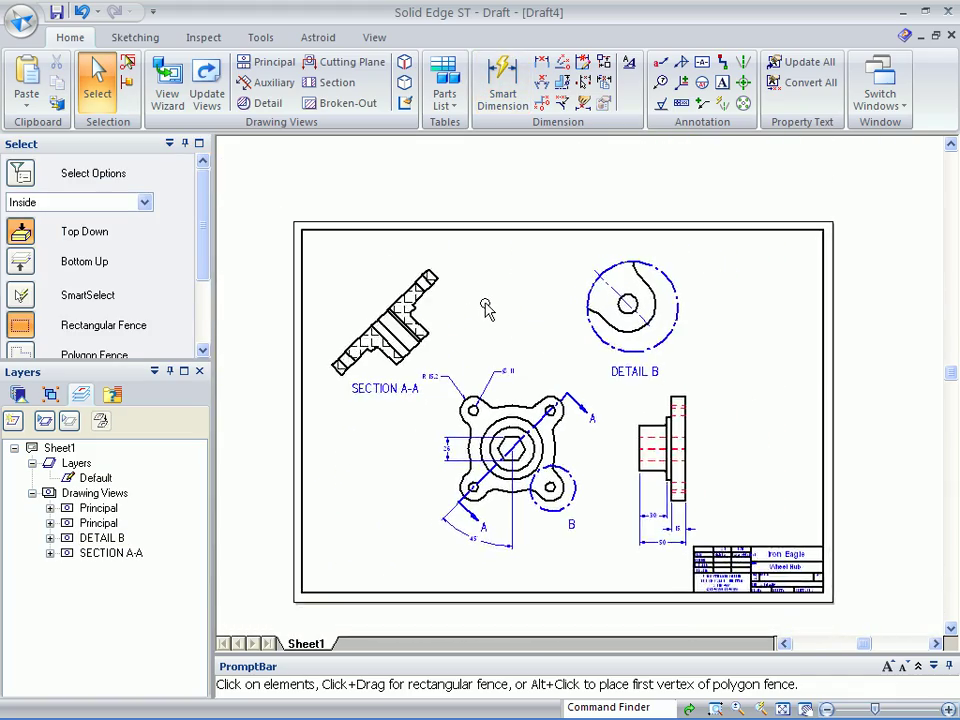
{"action": "key", "text": "ctrl+shift+f"}
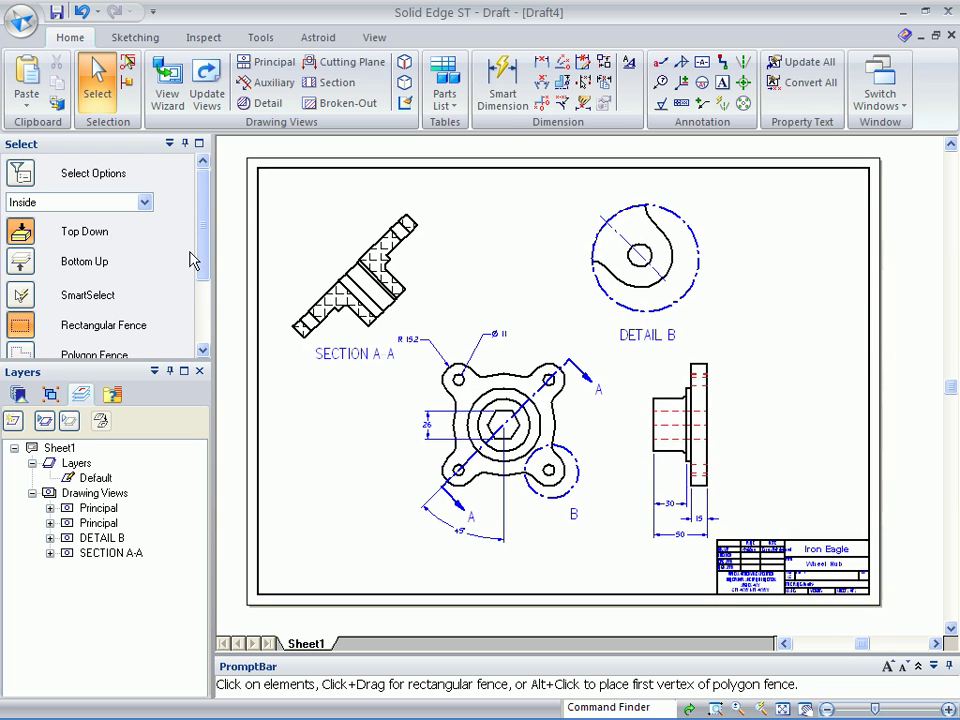
Create a pictorial view from the front view, shaded with visible edges, and position it beside the side view above the title block.
{"action": "left_click", "coordinate": [266, 62]}
{"action": "left_click", "coordinate": [497, 377]}
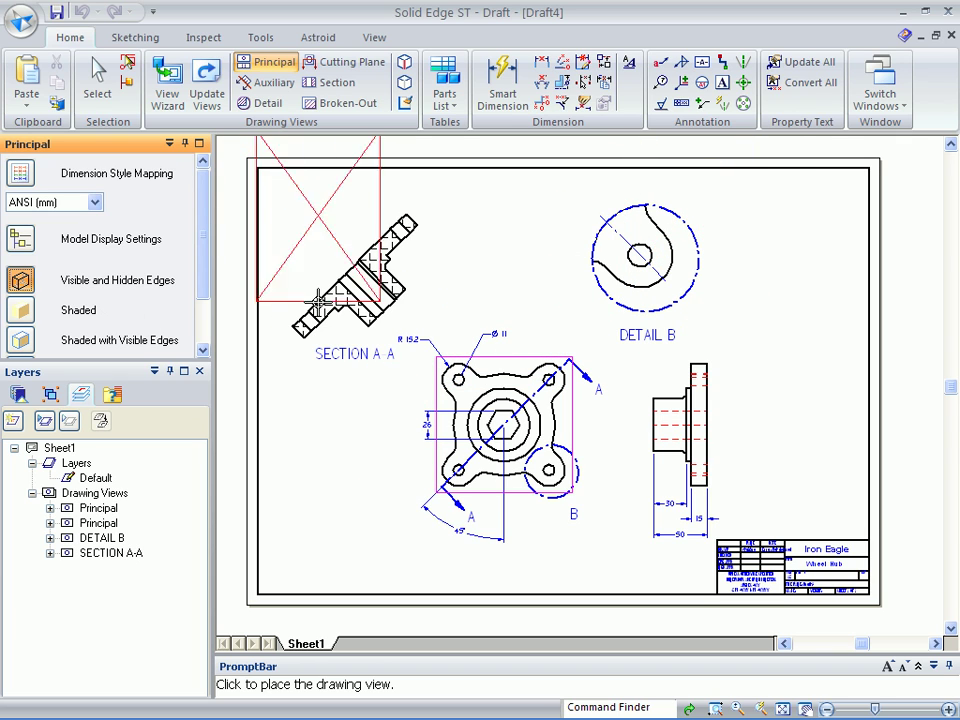
{"action": "left_click", "coordinate": [22, 341]}
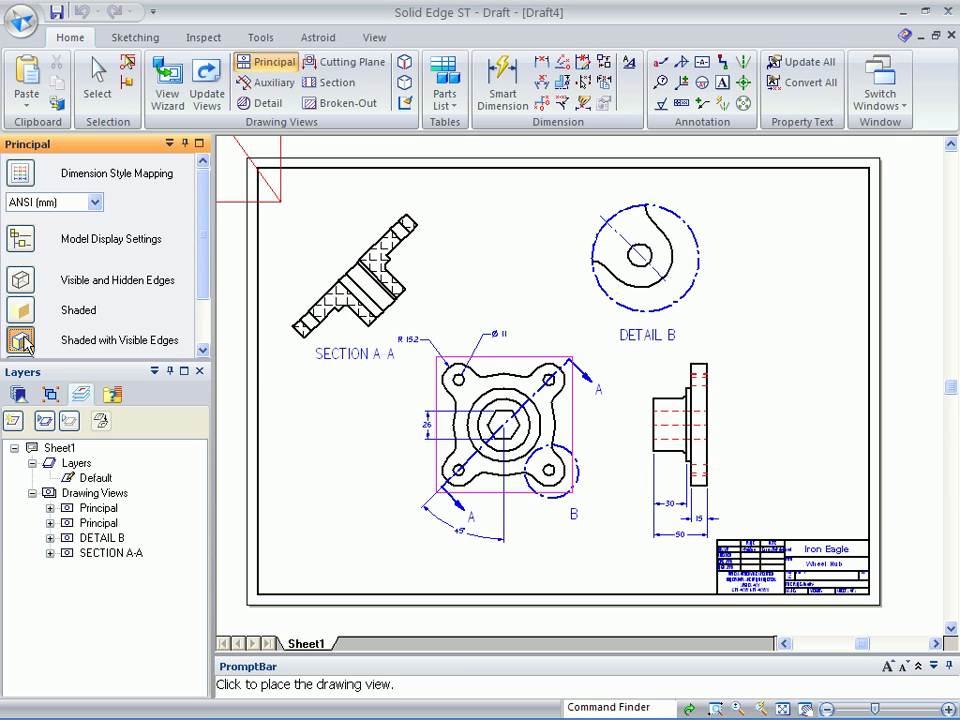
{"action": "left_click", "coordinate": [768, 268]}
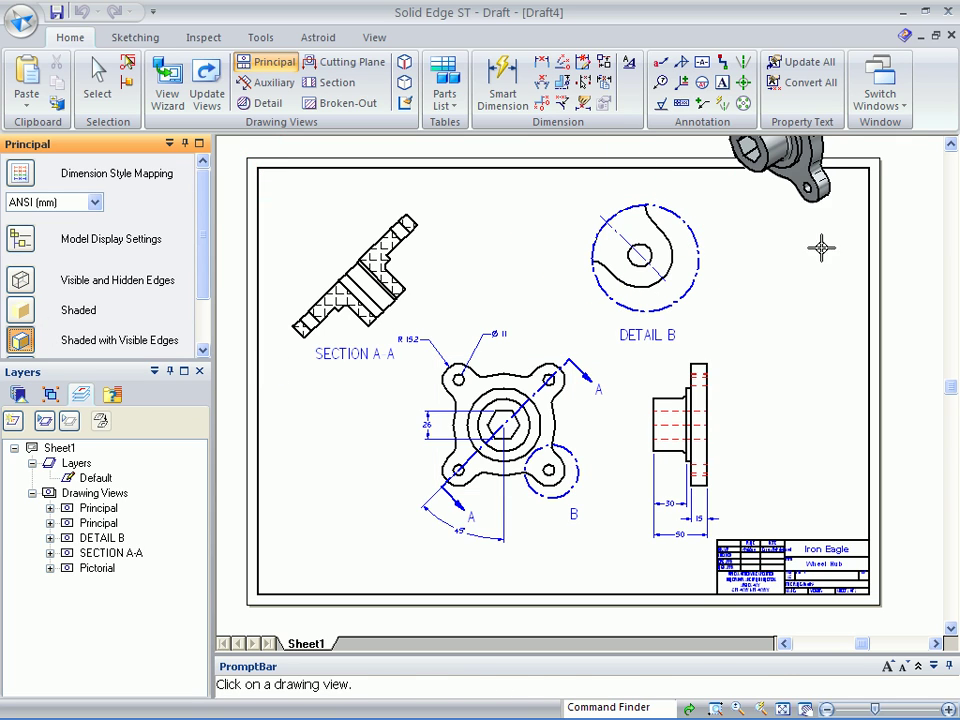
{"action": "left_click_drag", "start_coordinate": [813, 297], "coordinate": [815, 405]}
{"action": "left_click", "coordinate": [795, 242]}
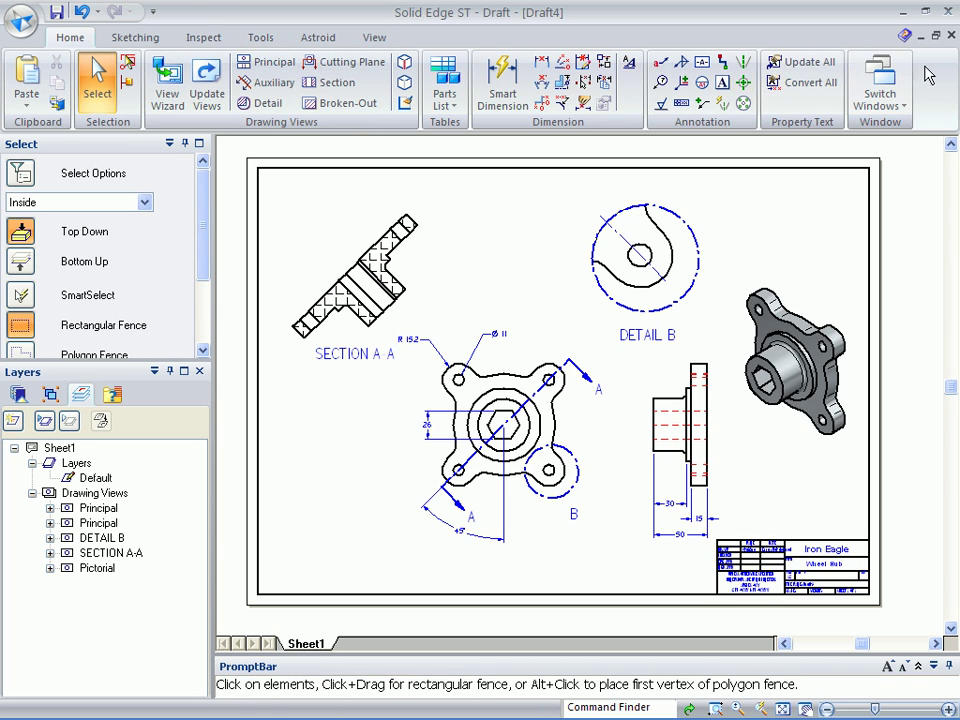
Close the Draft4 drawing without saving, the Hub.par part, and the AutoCAD_Hub drawing without saving.
{"action": "left_click", "coordinate": [951, 38]}
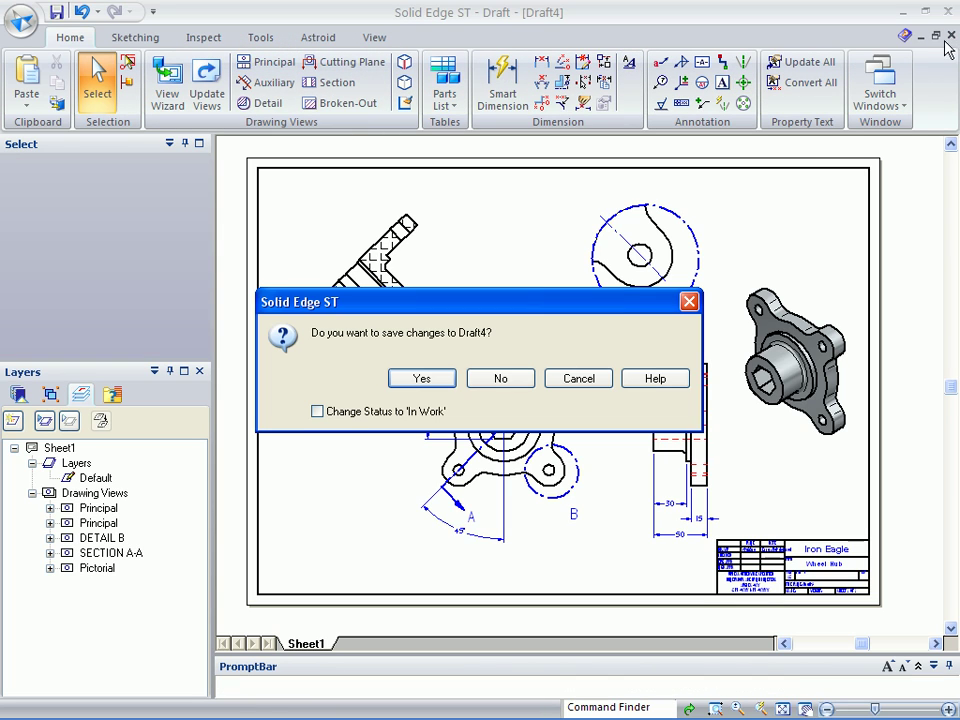
{"action": "left_click", "coordinate": [502, 379]}
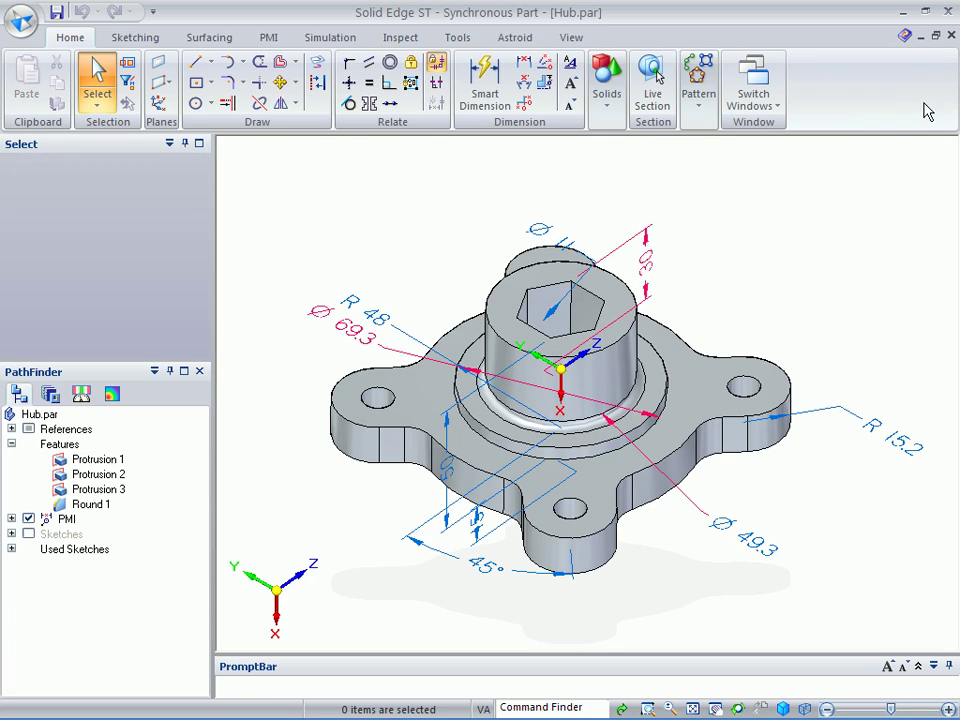
{"action": "left_click", "coordinate": [951, 38]}
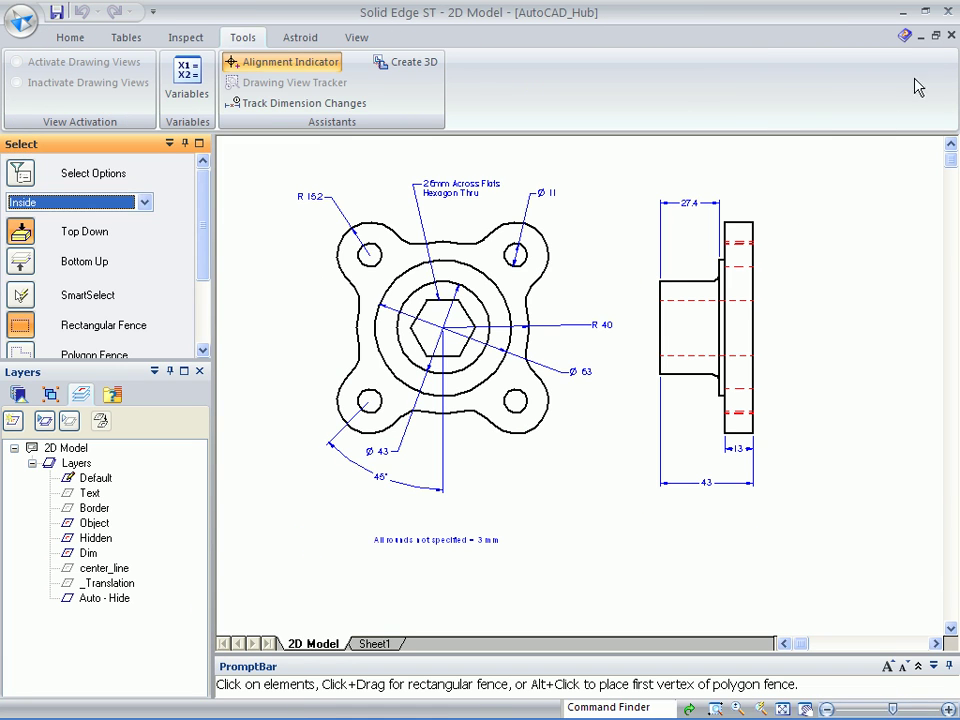
{"action": "left_click", "coordinate": [951, 37]}
{"action": "left_click", "coordinate": [518, 370]}
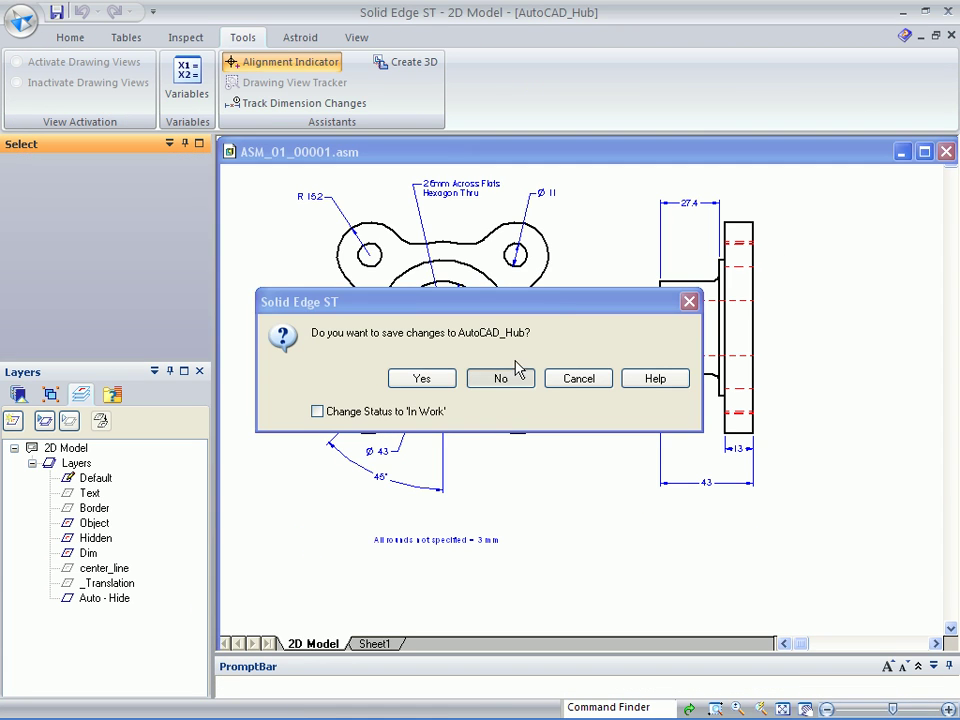